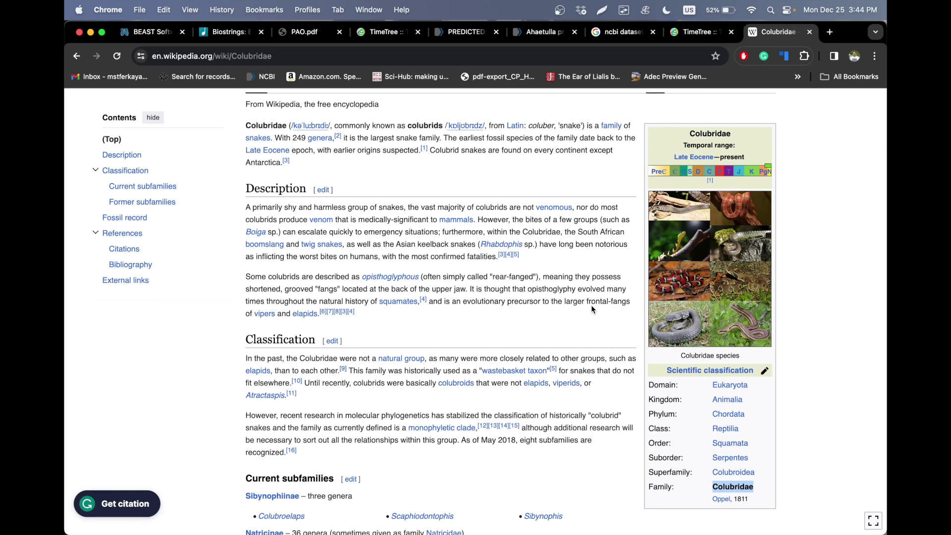
- Review the classification and current subfamilies in the Colubridae article, and switch to the open TimeTree page
scroll(591, 307, down, 10)
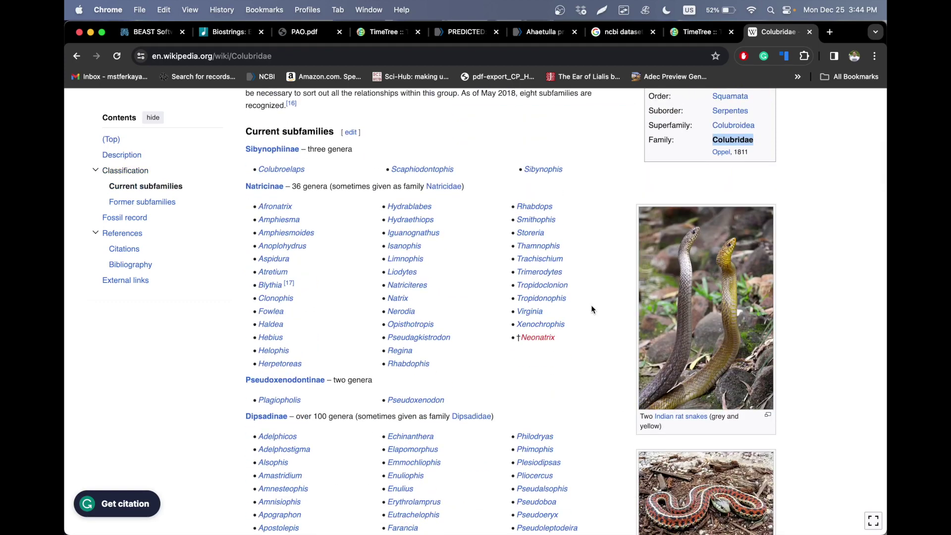
scroll(592, 309, up, 4)
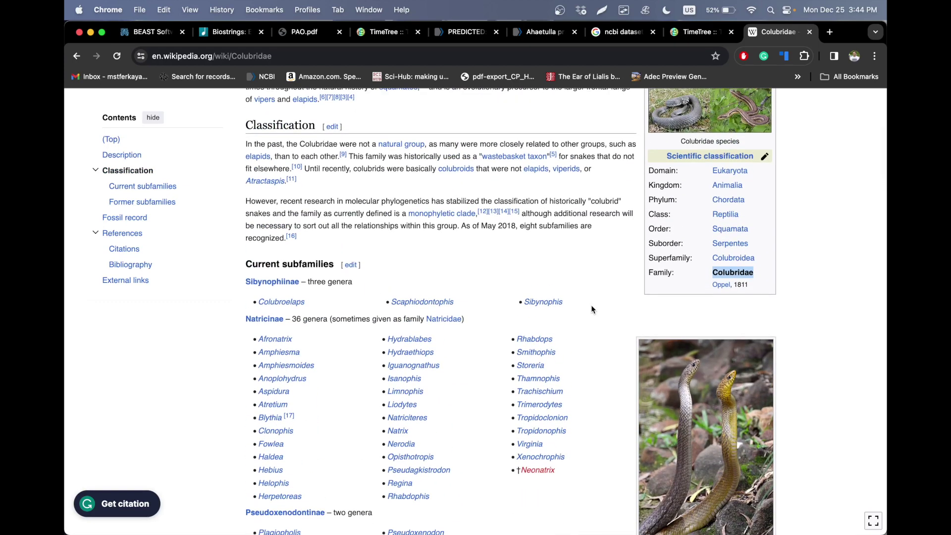
scroll(591, 307, down, 2)
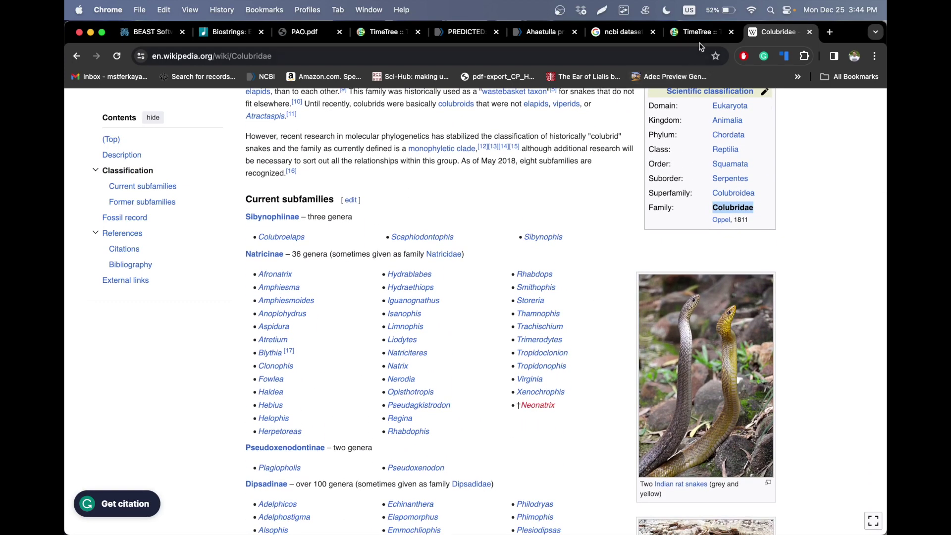
click(698, 32)
scroll(464, 277, down, 1)
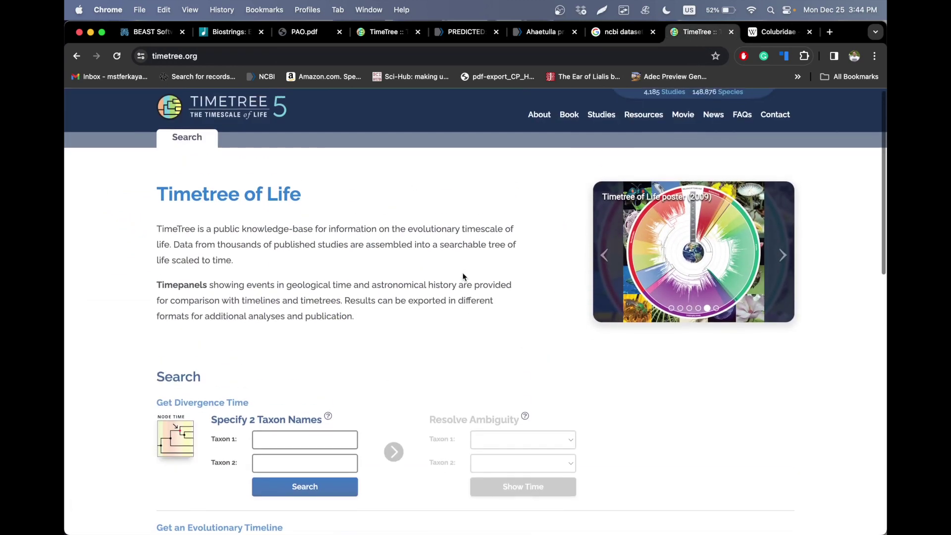
- Search the web for "timetree" in a new browser tab and look over the results
key(super+t)
text(timetree)
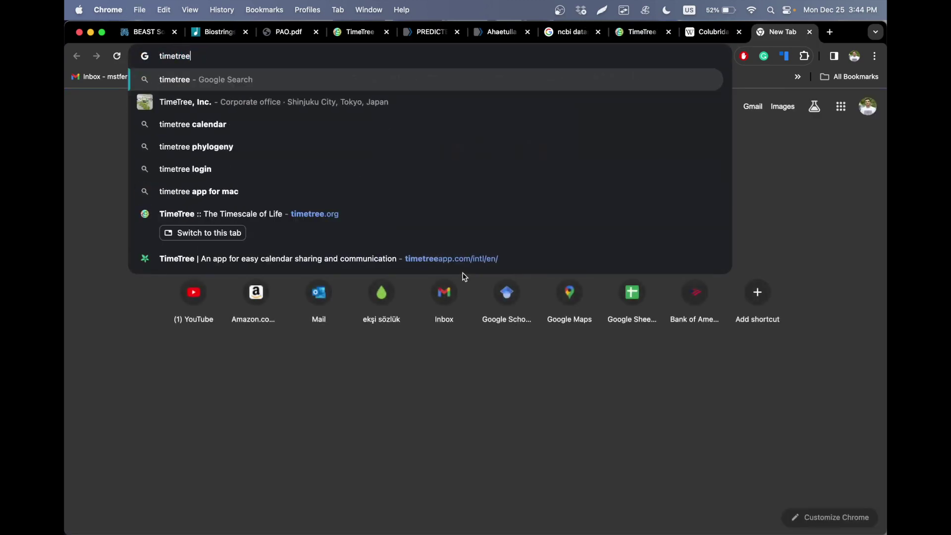
key(Return)
scroll(133, 311, down, 3)
scroll(130, 312, up, 3)
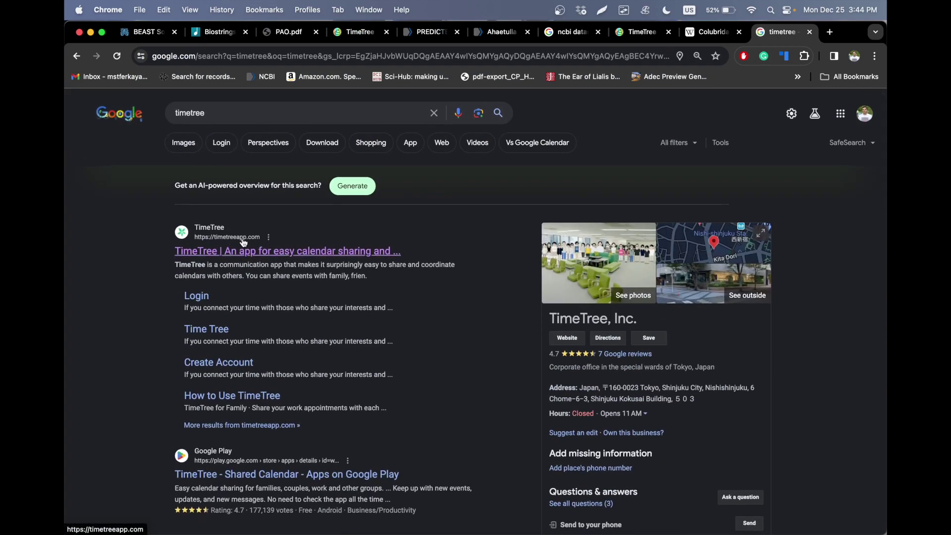
- Refine the web search to timetree.org and open the TimeTree.org site from the results
click(245, 115)
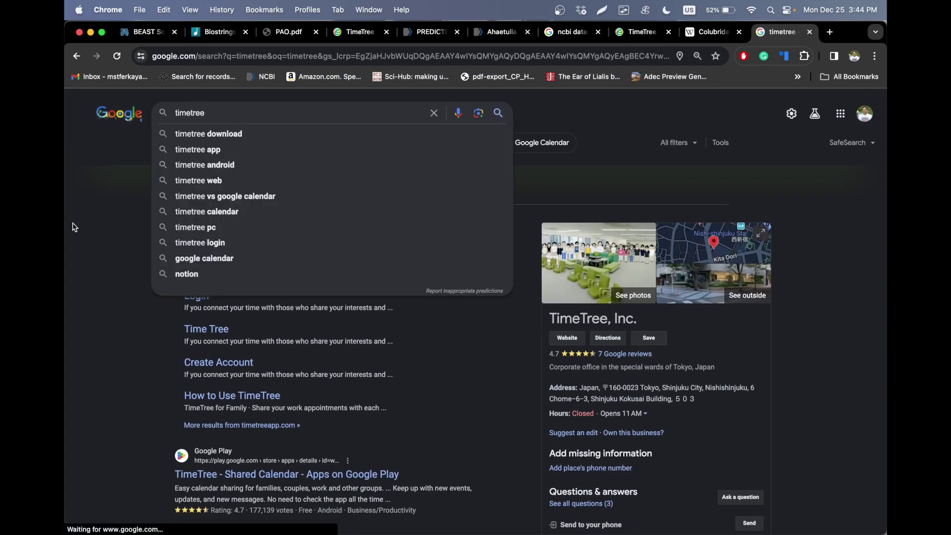
click(74, 228)
click(241, 109)
text(.org)
key(Return)
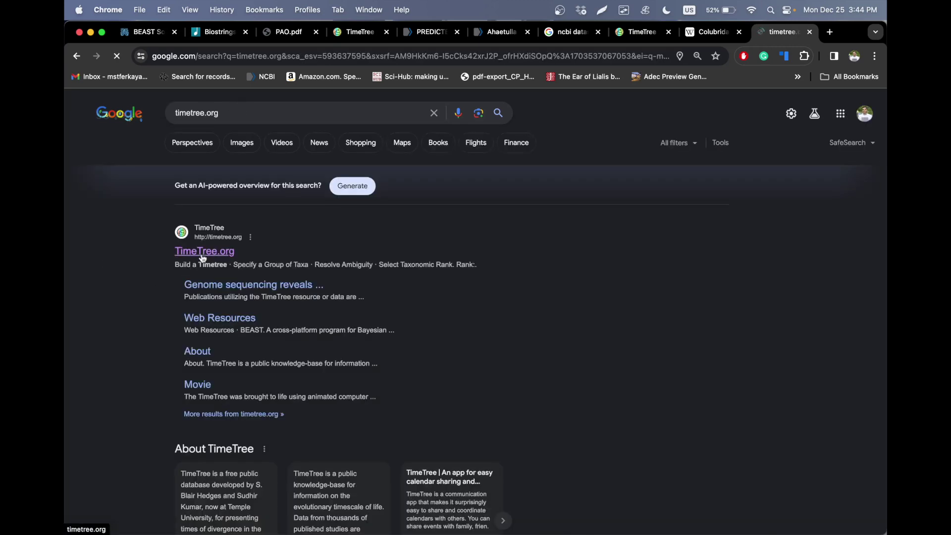
click(206, 252)
- Search for the taxa group "colubroidea" in the Build a Timetree section
scroll(206, 251, down, 3)
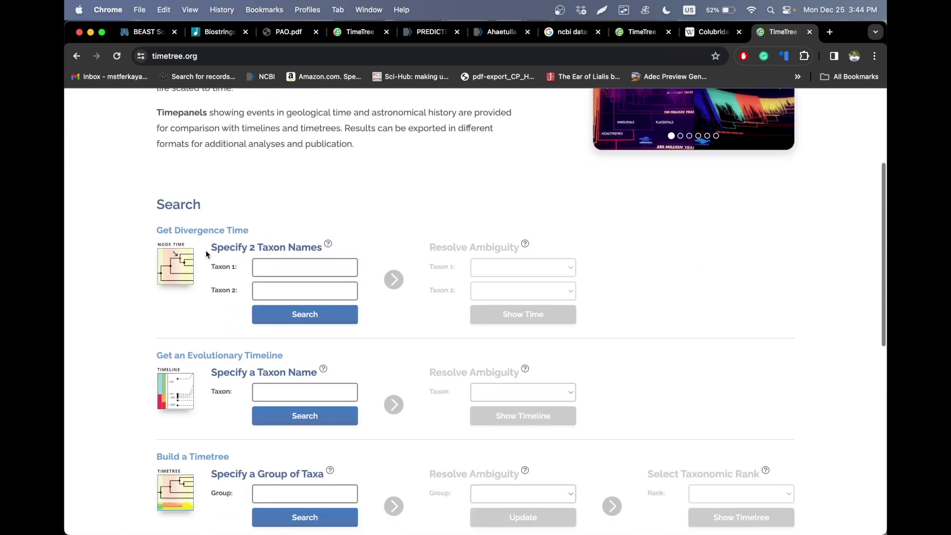
scroll(206, 251, down, 3)
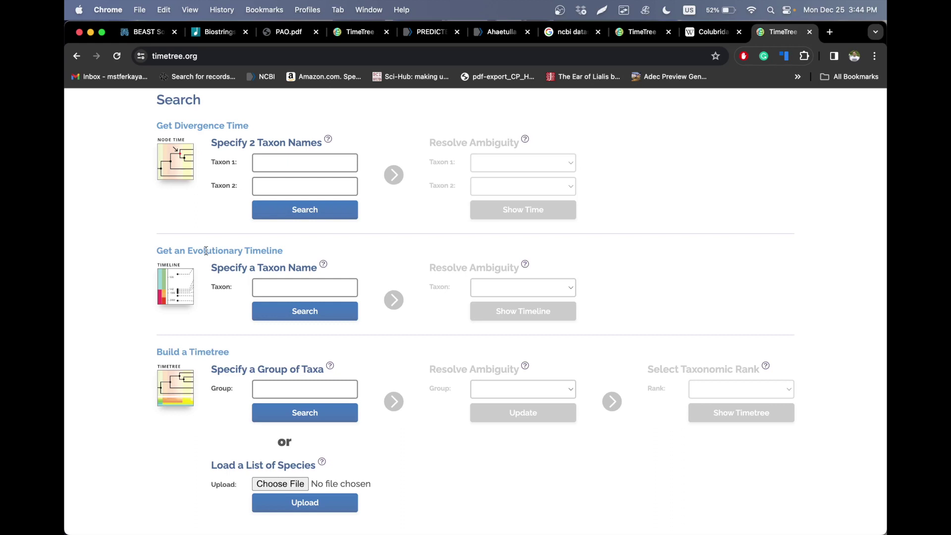
click(308, 390)
text(col)
key(Down)
key(Down)
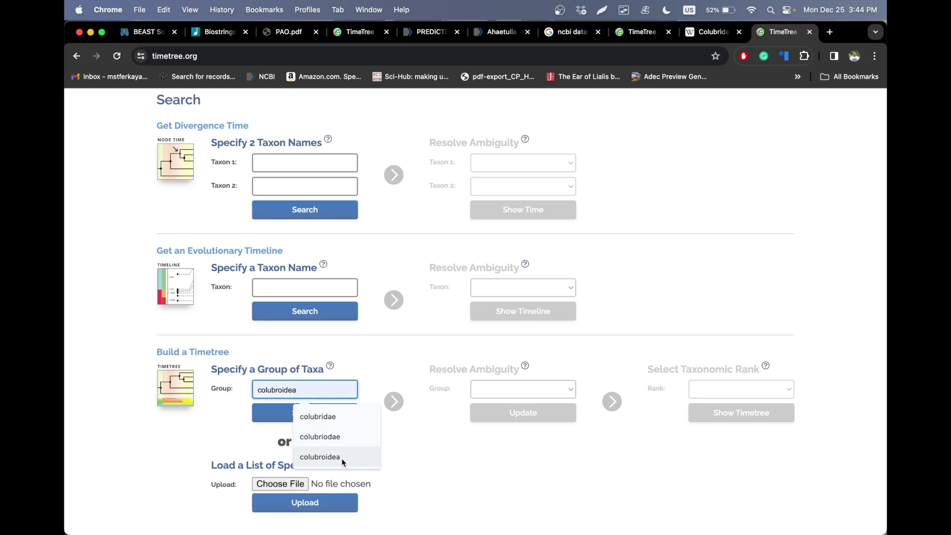
click(327, 457)
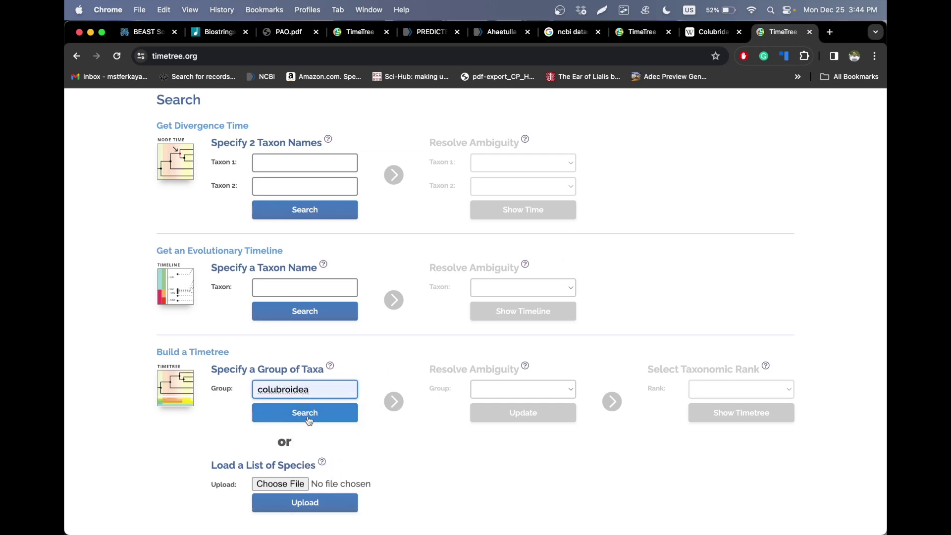
click(308, 420)
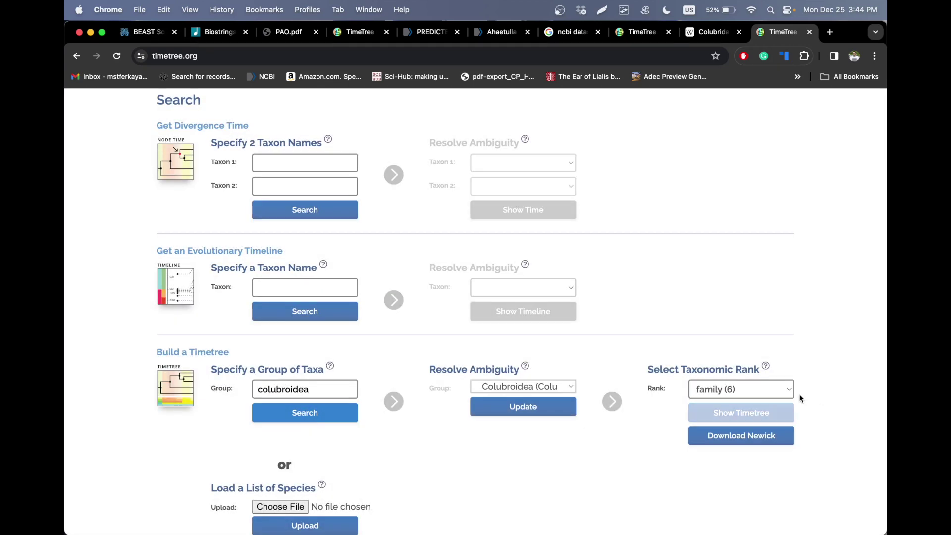
- Set the taxonomic rank to genus and display the Colubroidea timetree
click(781, 390)
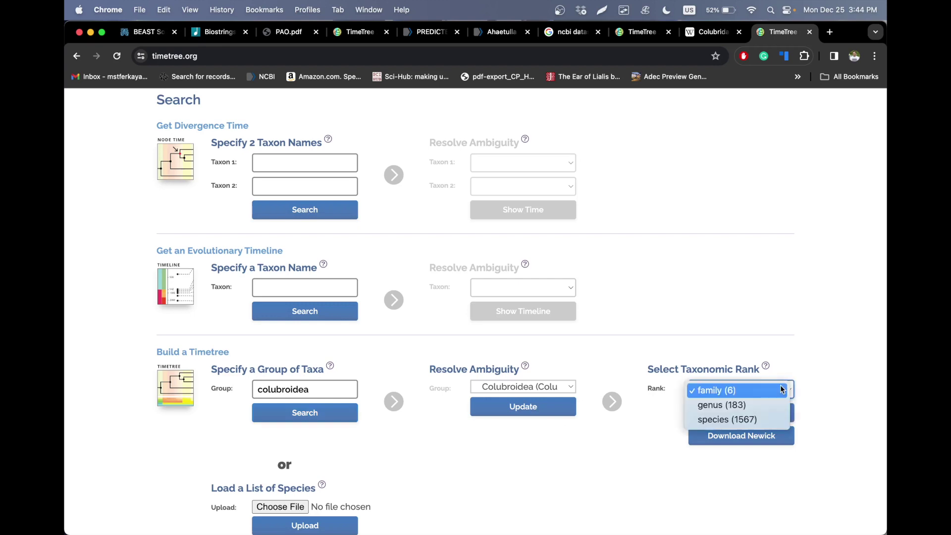
click(765, 412)
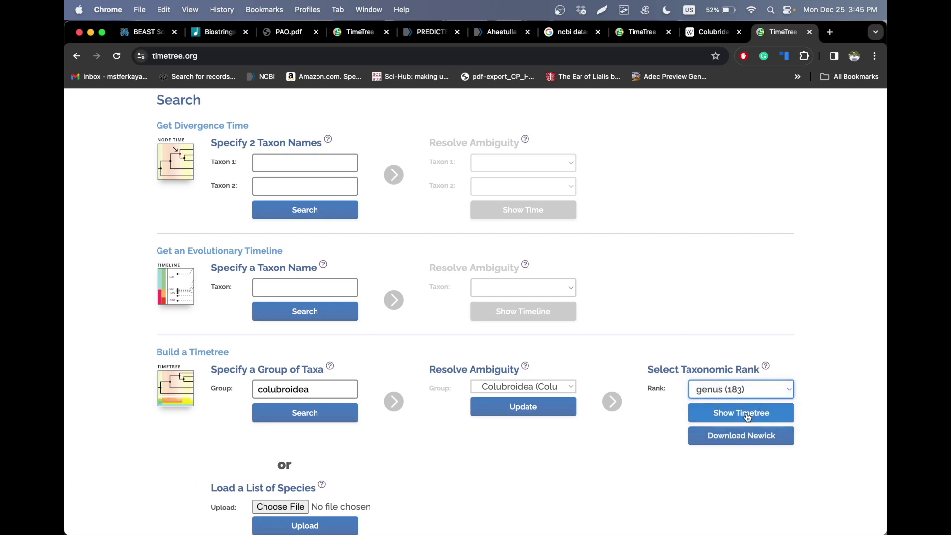
click(741, 413)
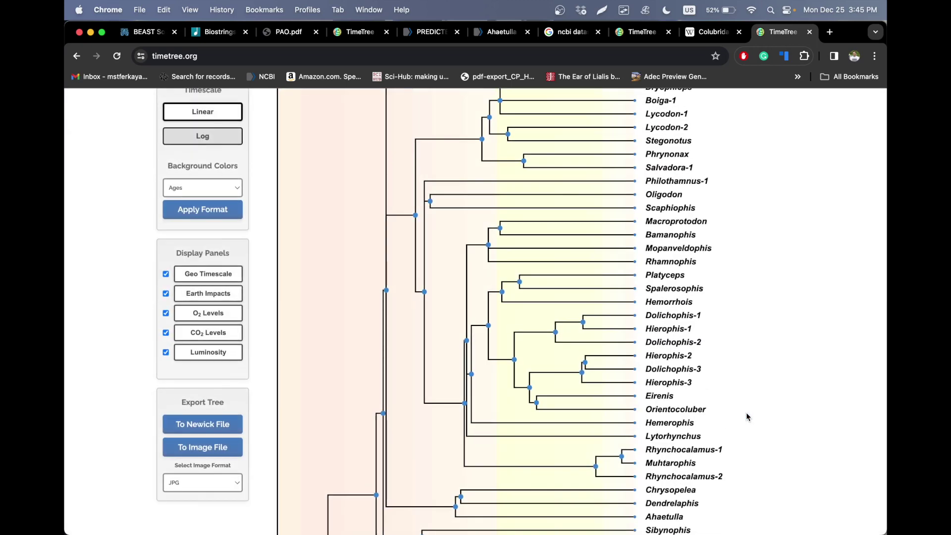
- Browse the genus timetree, find "lycodon" on the page and step through the matches
scroll(748, 417, up, 5)
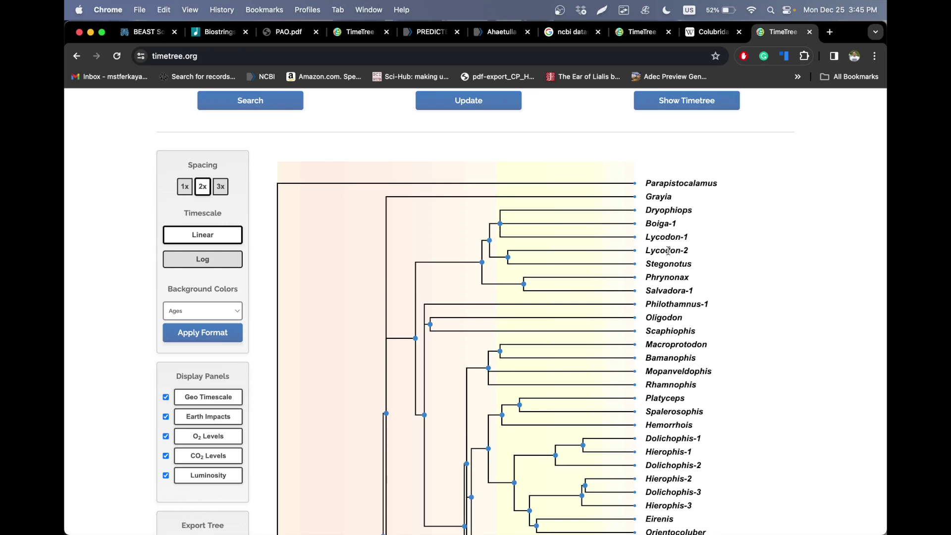
scroll(681, 251, down, 20)
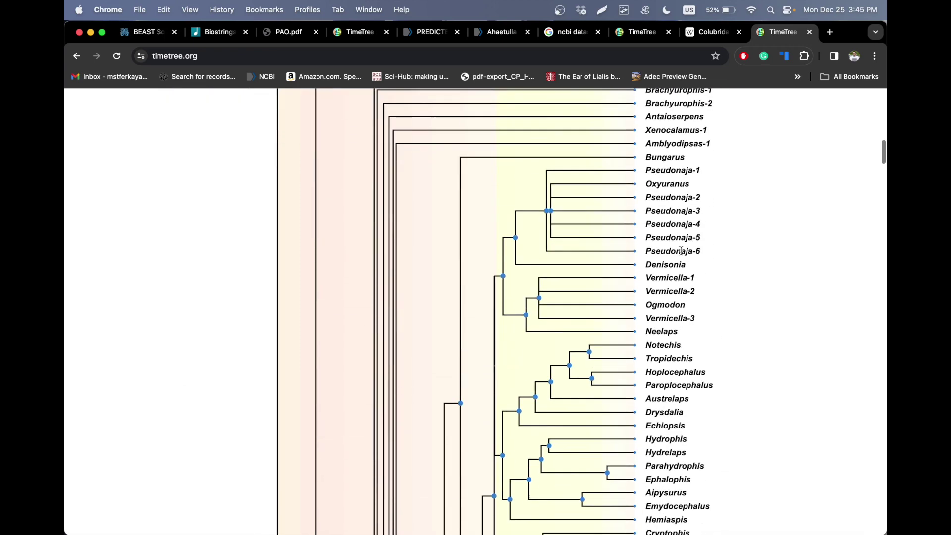
scroll(682, 255, down, 15)
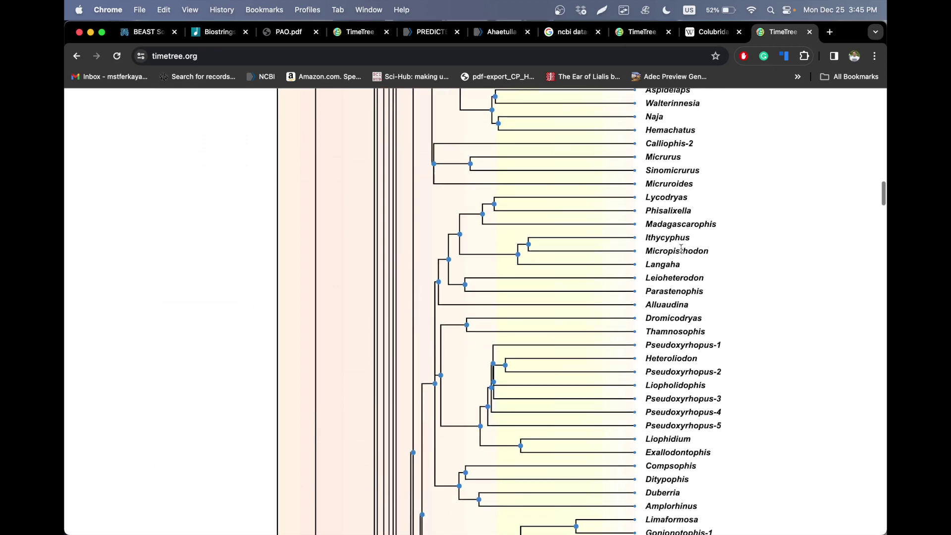
key(super+f)
text(lycodon)
key(Return)
key(Return)
key(Return)
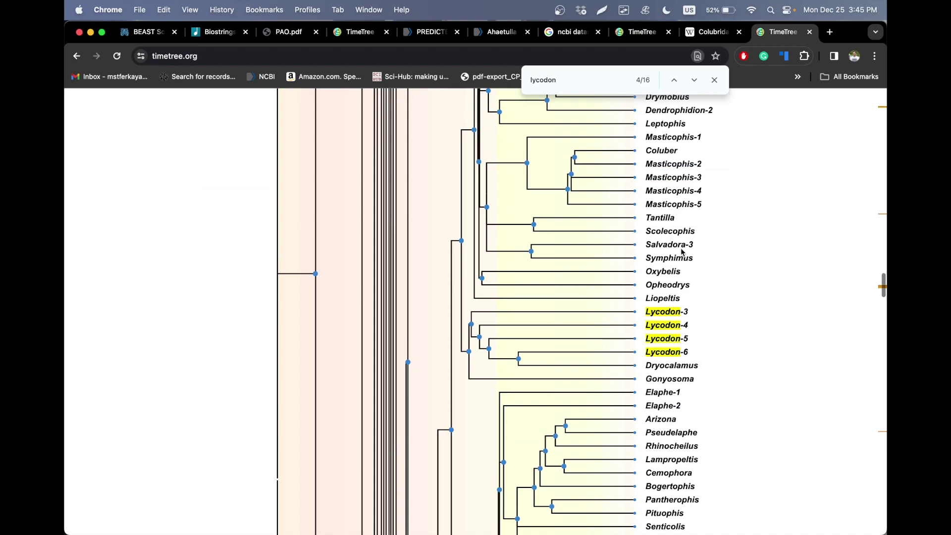
- Inspect the Lycodon-3 and Lycodon-7 labels in the timetree, return to the start of the tree and close the page search
drag(645, 307, 685, 323)
scroll(685, 322, down, 20)
scroll(685, 322, down, 15)
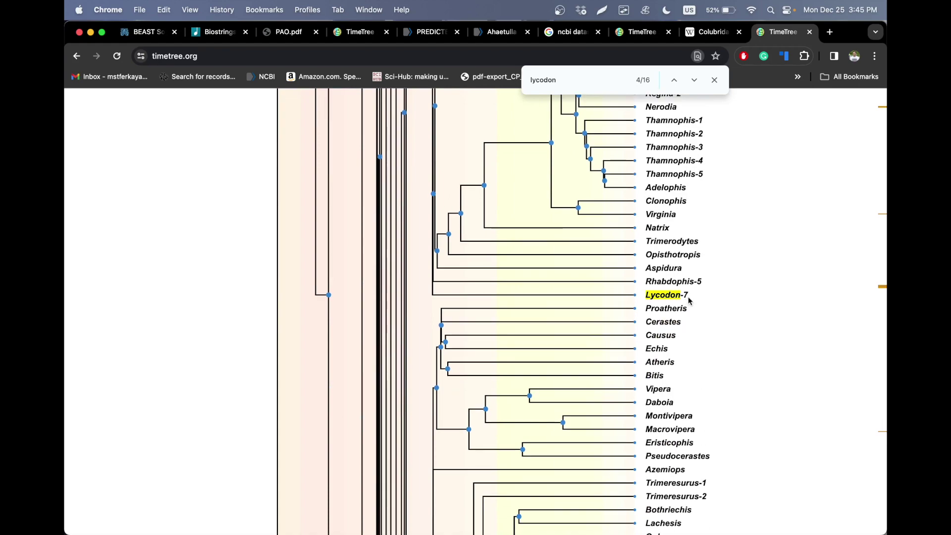
drag(688, 297, 638, 302)
click(675, 295)
scroll(739, 294, up, 20)
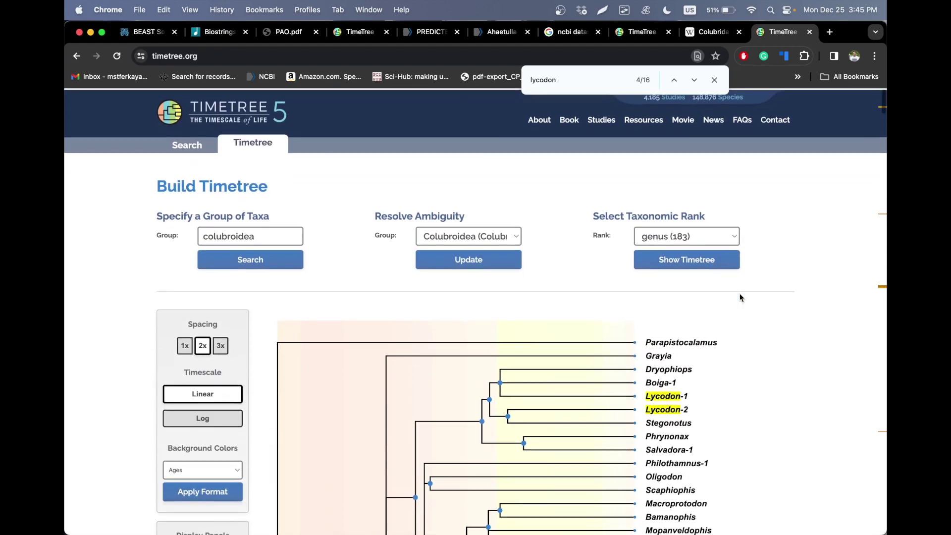
click(714, 79)
- Compare the placement of Oligodon with Lycodon-1 and Lycodon-2 by highlighting their labels in the timetree
scroll(724, 372, down, 5)
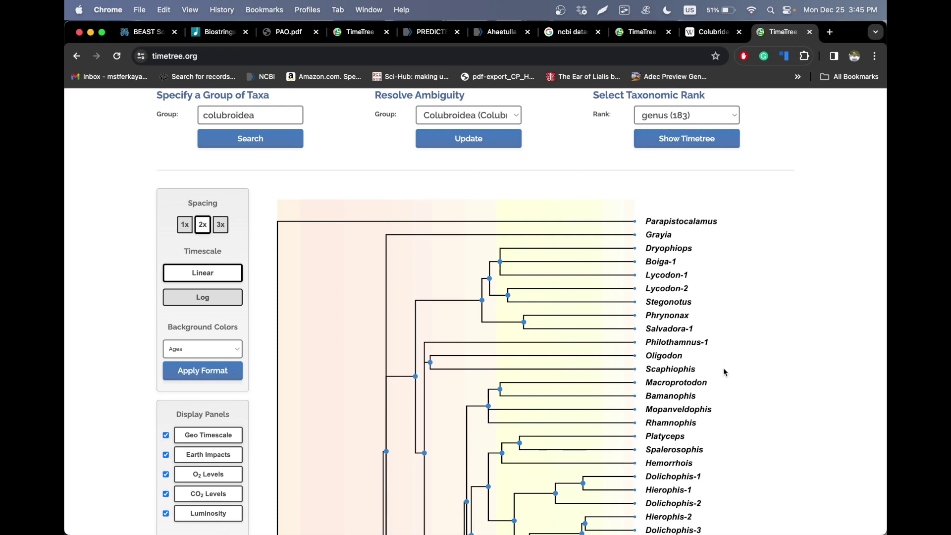
scroll(724, 372, down, 5)
scroll(724, 372, up, 2)
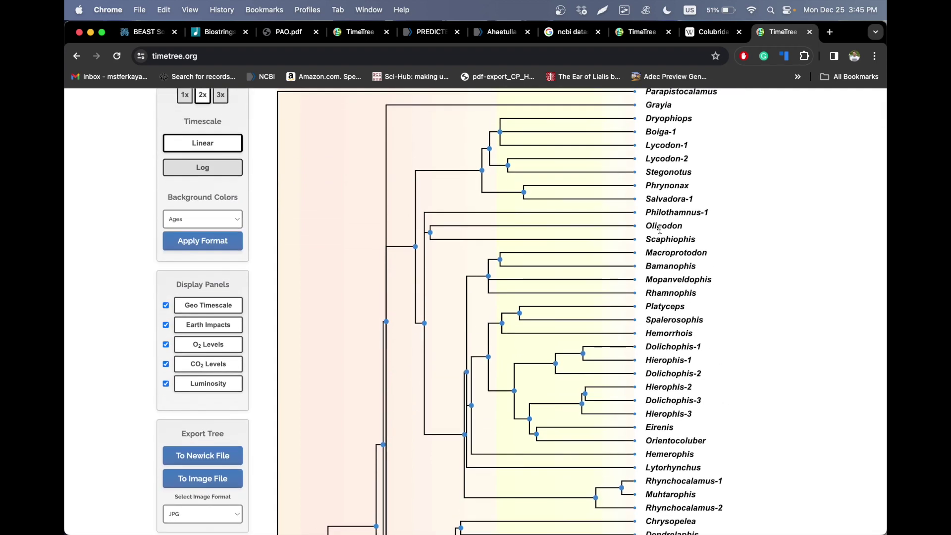
drag(686, 229, 646, 228)
drag(645, 144, 684, 157)
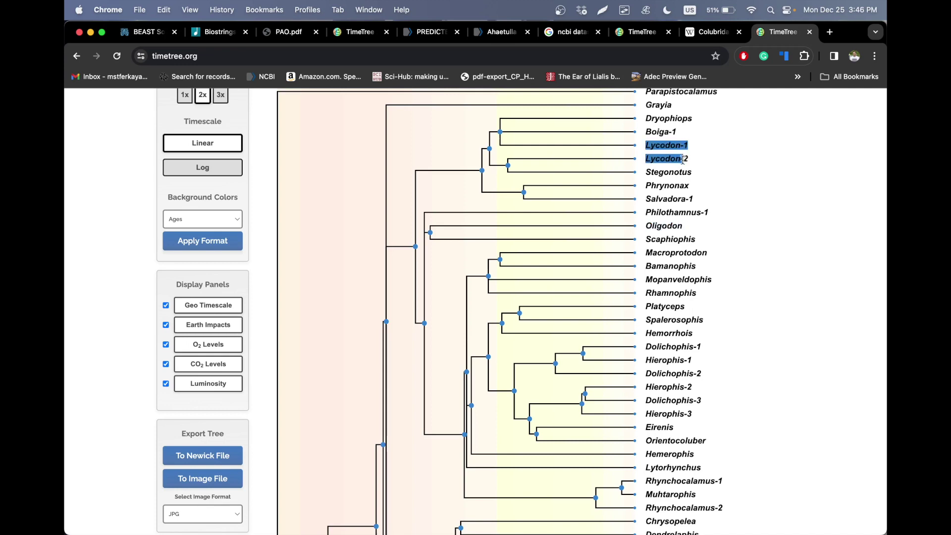
drag(684, 159, 689, 158)
click(652, 227)
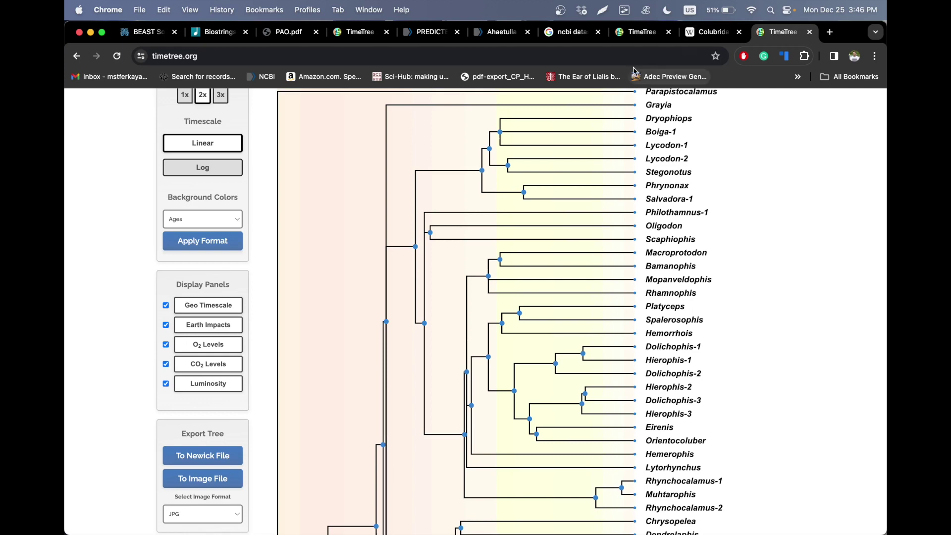
- Switch to the "ncbi datasets" search results and open the NCBI Datasets home page
click(576, 41)
click(249, 116)
click(91, 198)
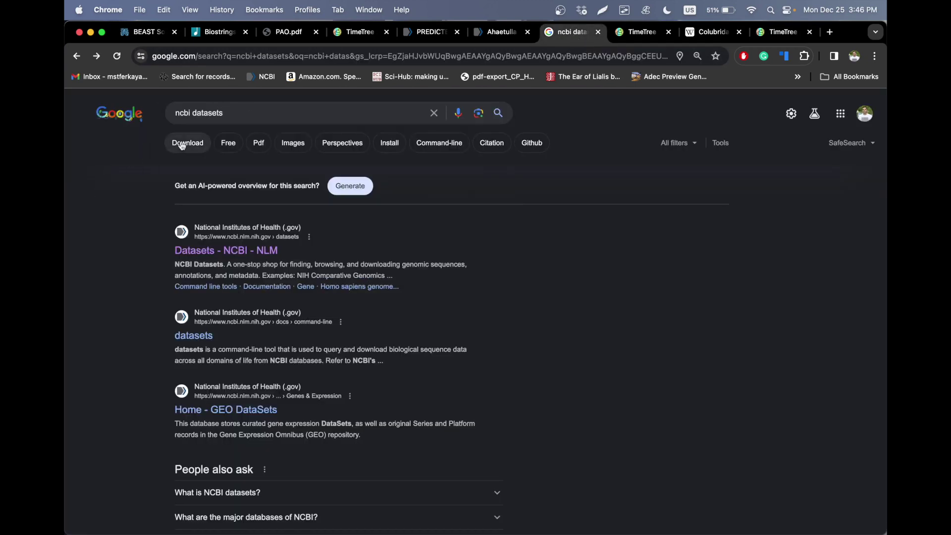
click(247, 117)
click(107, 177)
click(221, 247)
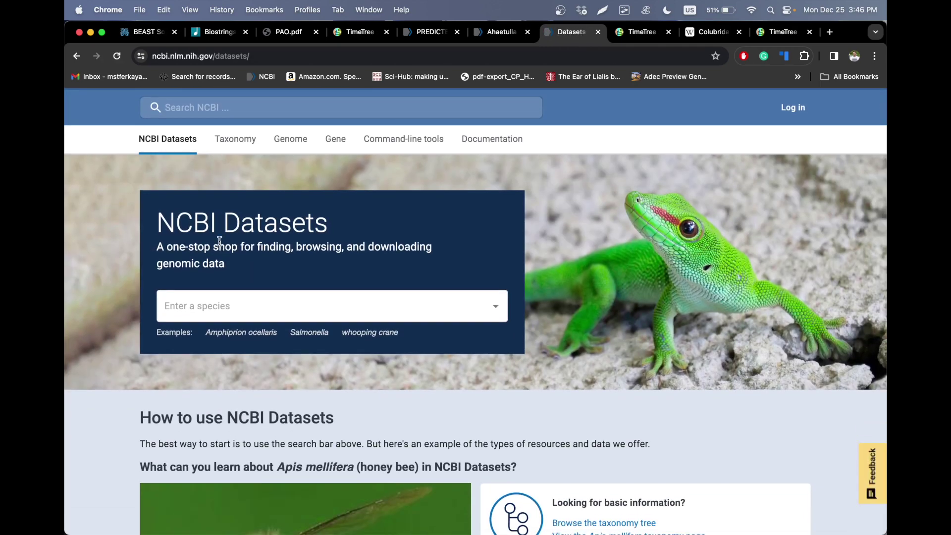
- Select Chordata (chordates) in the NCBI Taxonomy Browser and open its taxonomy page
click(247, 141)
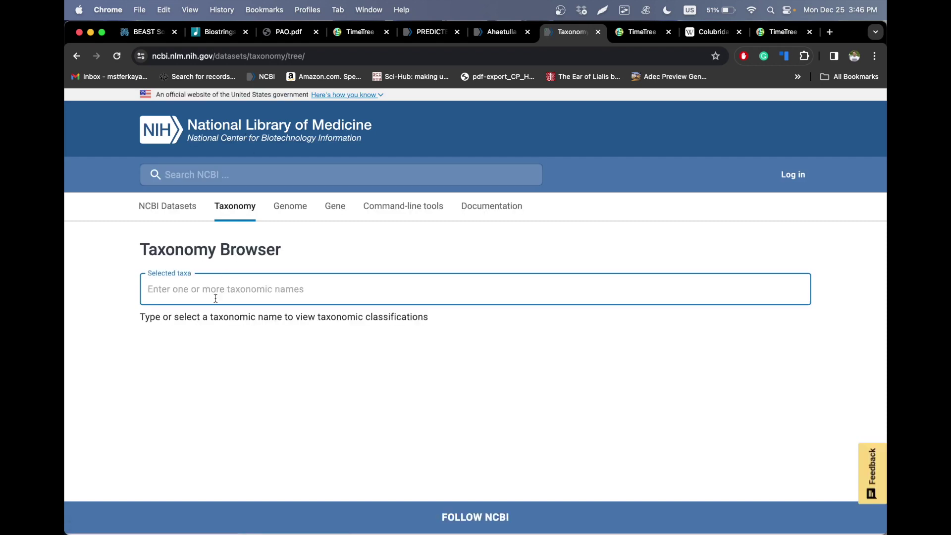
click(215, 297)
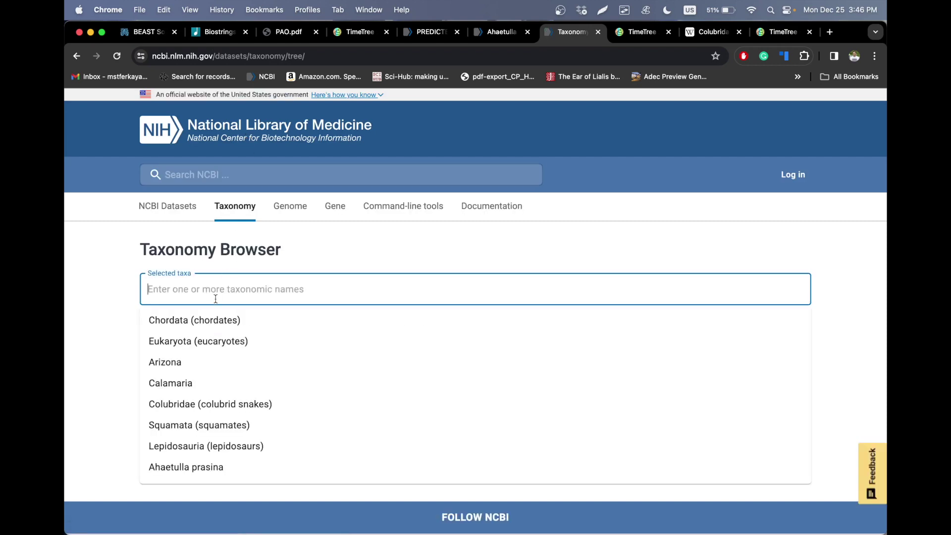
click(204, 328)
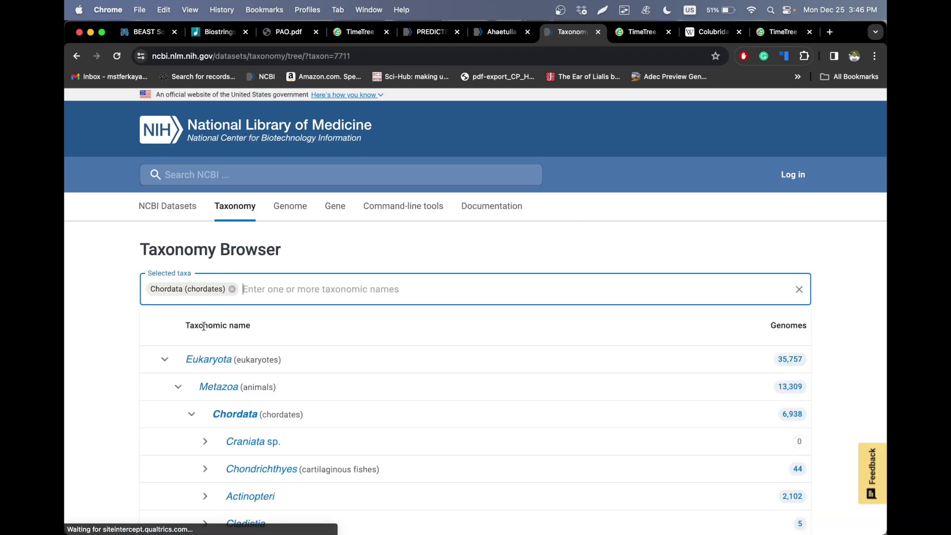
click(235, 414)
- Examine the Chordata taxonomy page, including its list of genomes by classification
scroll(109, 420, down, 5)
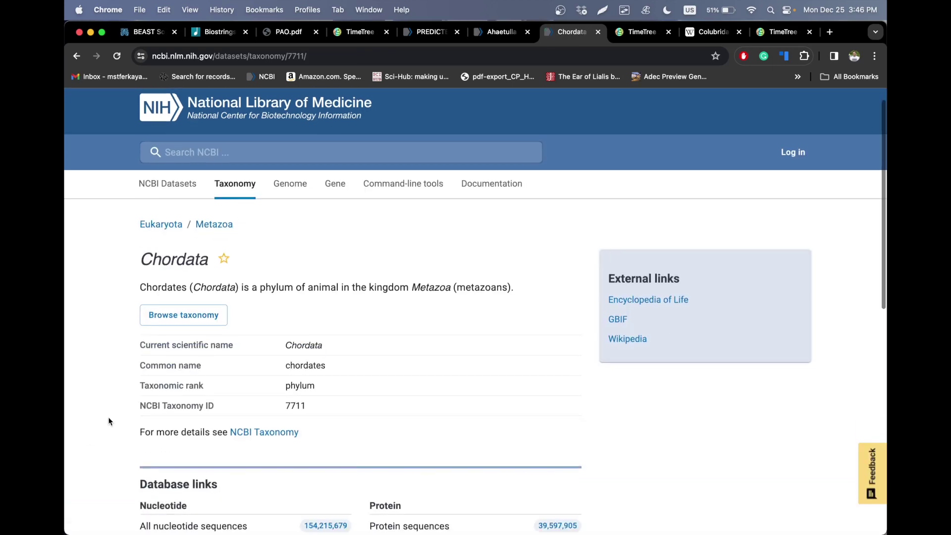
scroll(109, 420, up, 3)
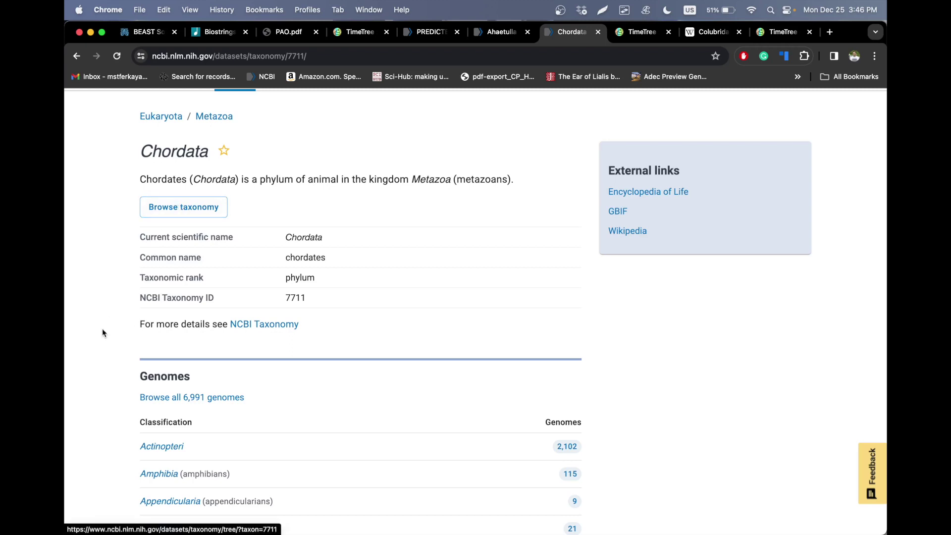
scroll(102, 328, down, 1)
scroll(102, 329, up, 2)
scroll(102, 329, down, 2)
scroll(102, 328, down, 10)
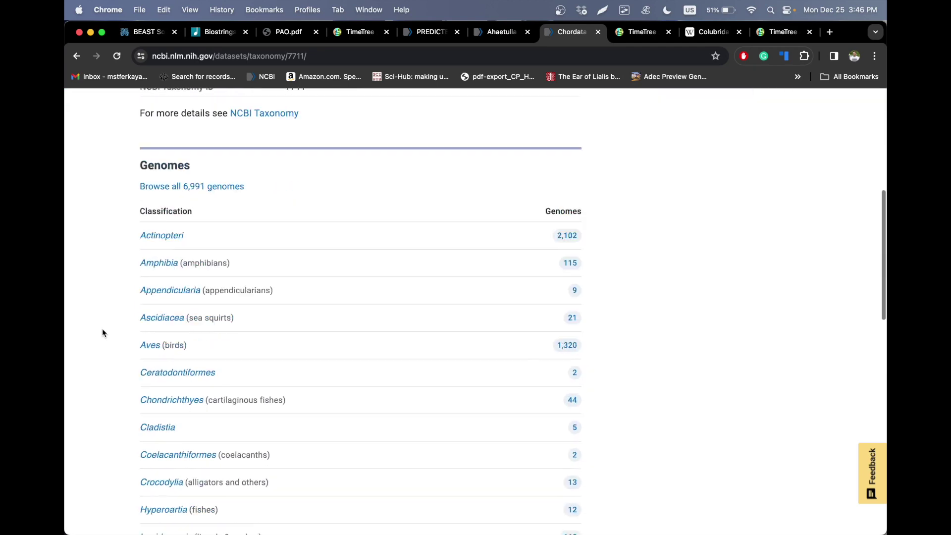
scroll(102, 329, up, 3)
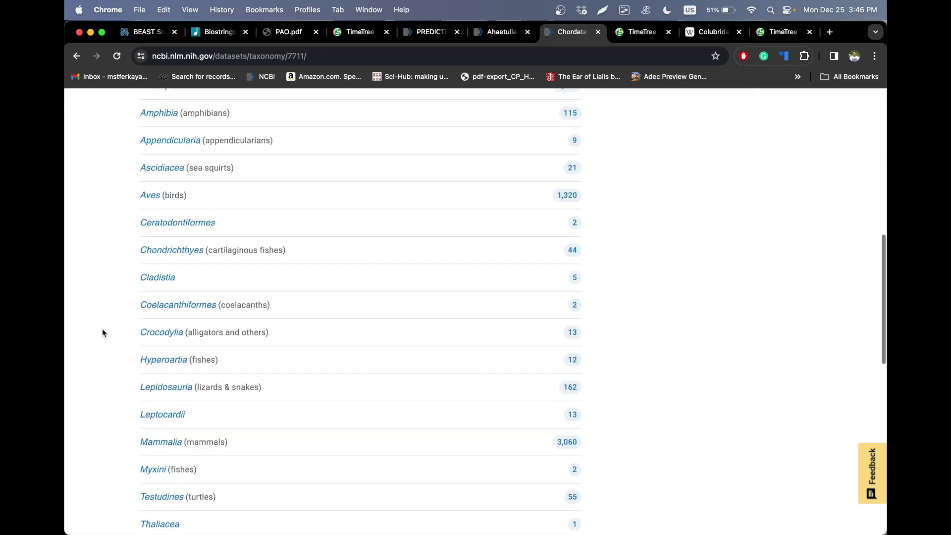
- Go down the NCBI taxonomy from Lepidosauria through Squamata to Colubridae and review the Colubridae genomes by classification
click(177, 393)
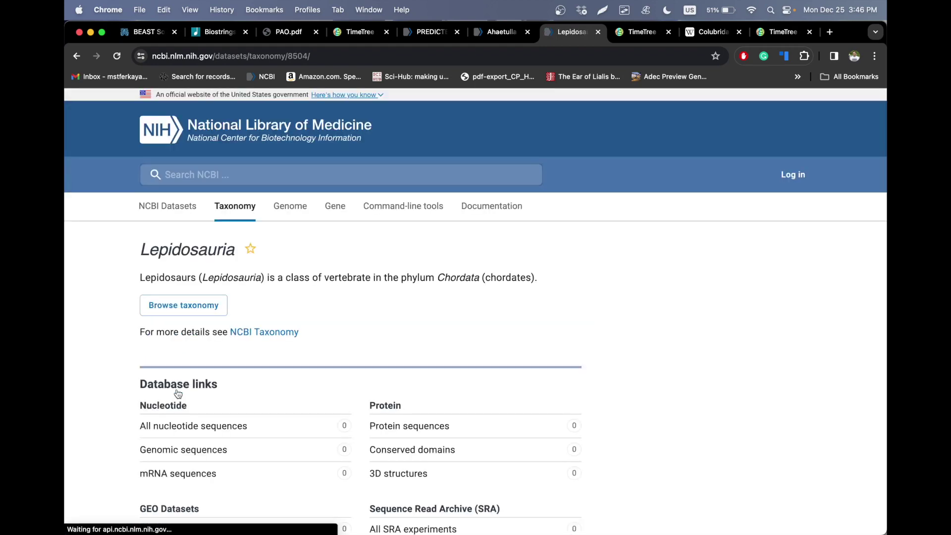
scroll(178, 393, down, 10)
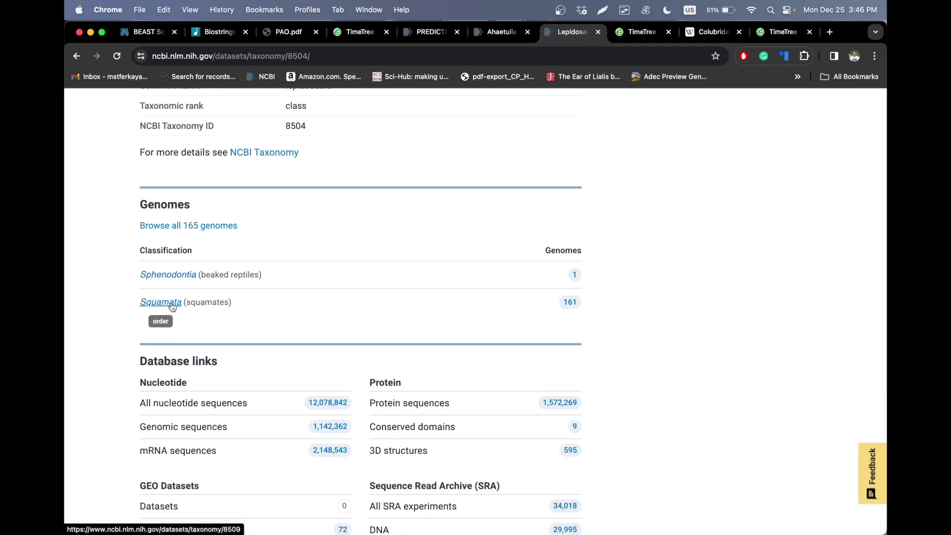
click(172, 307)
scroll(105, 341, down, 8)
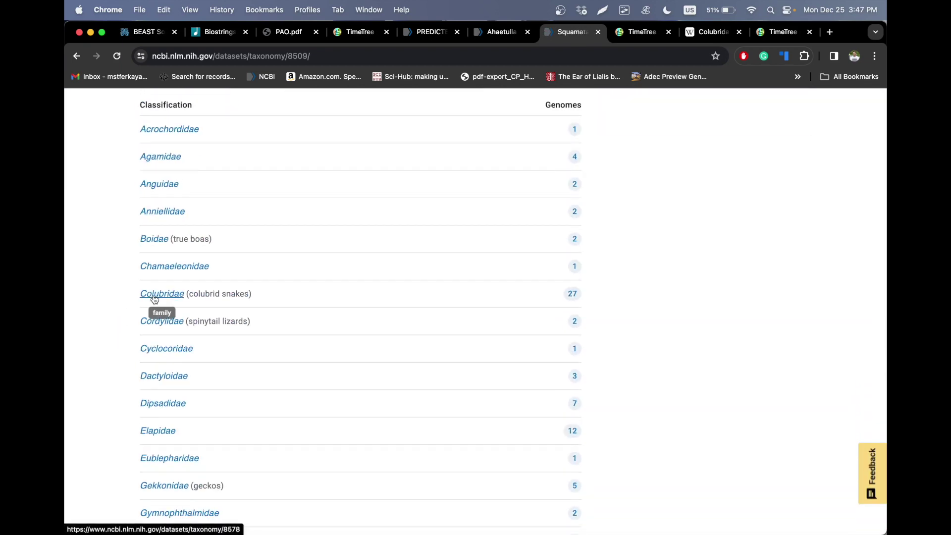
click(154, 296)
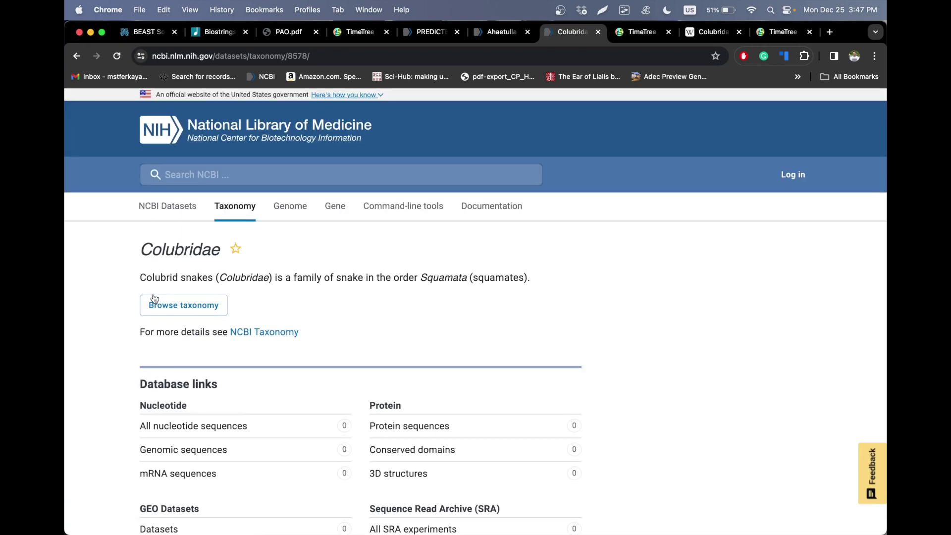
scroll(154, 297, down, 8)
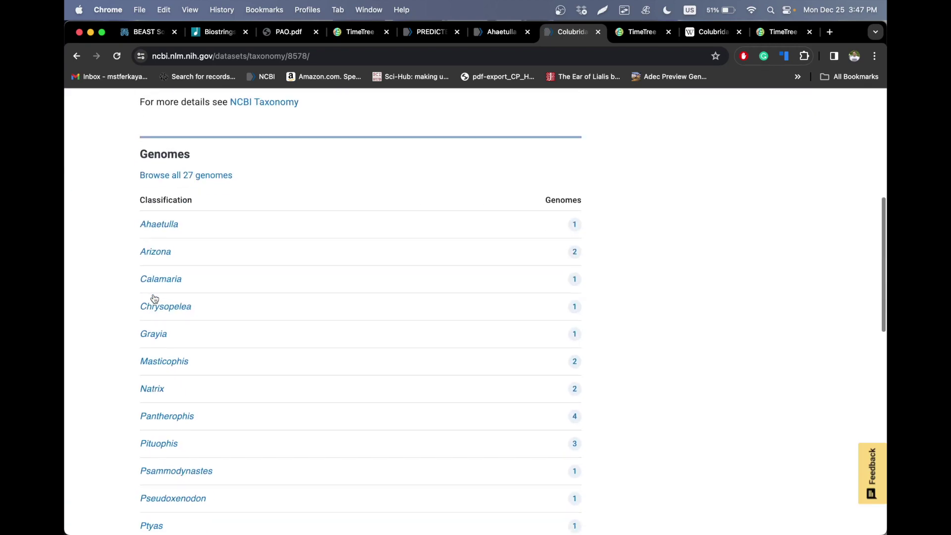
scroll(154, 297, down, 3)
scroll(154, 297, up, 3)
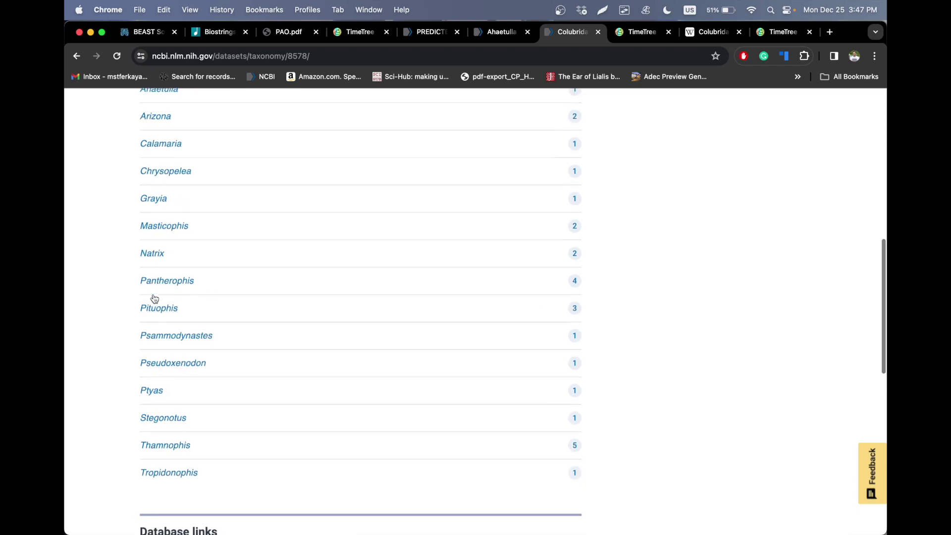
scroll(154, 298, down, 1)
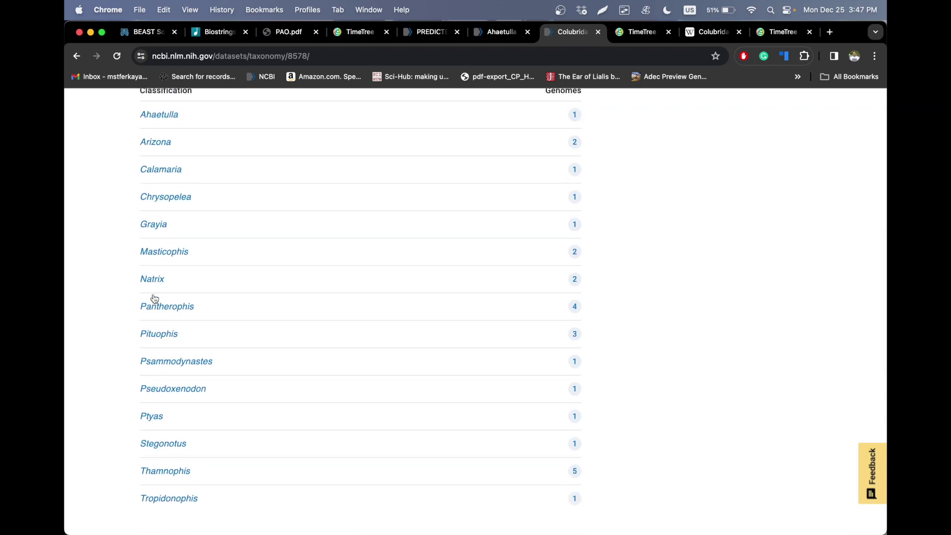
scroll(154, 298, up, 1)
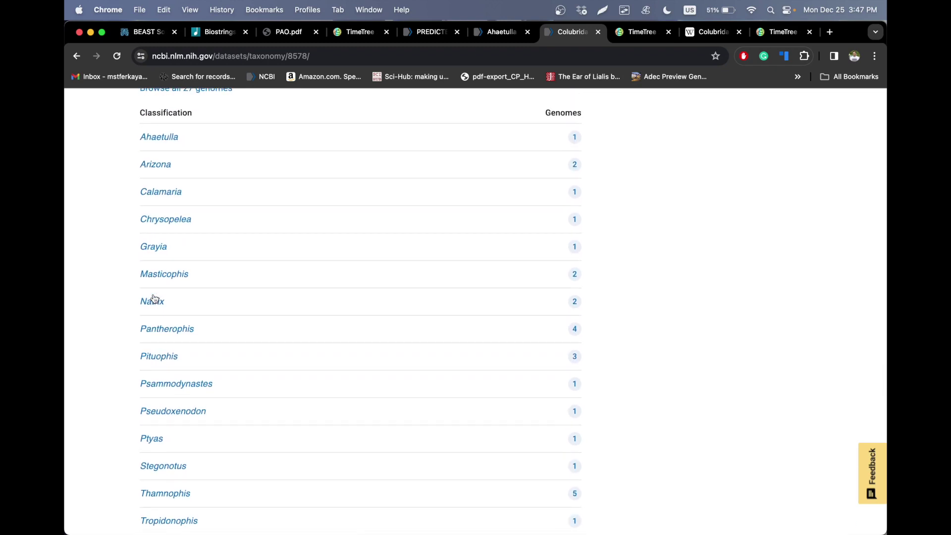
scroll(129, 287, up, 1)
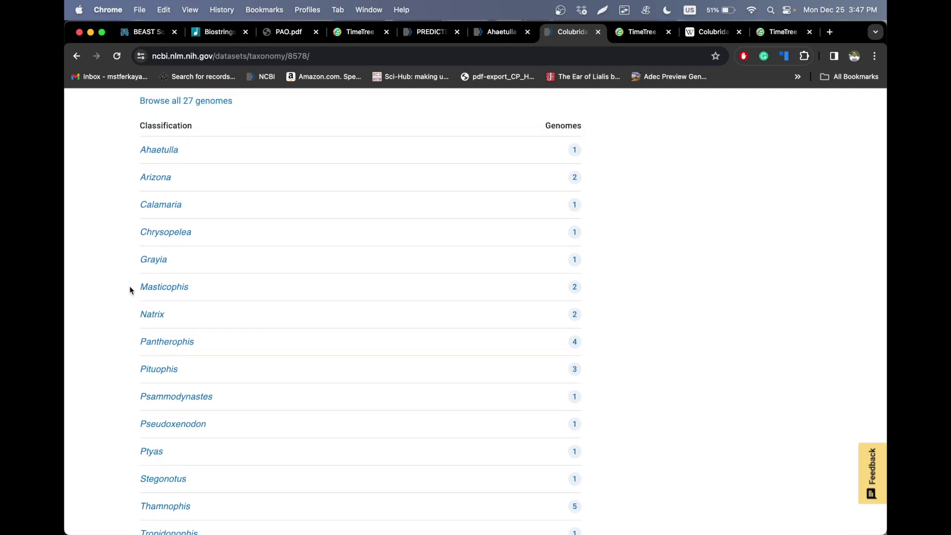
- Open the NCBI home page in a new tab, search for "oligodon RAG1 complete" and open the Nucleotide results
key(super+t)
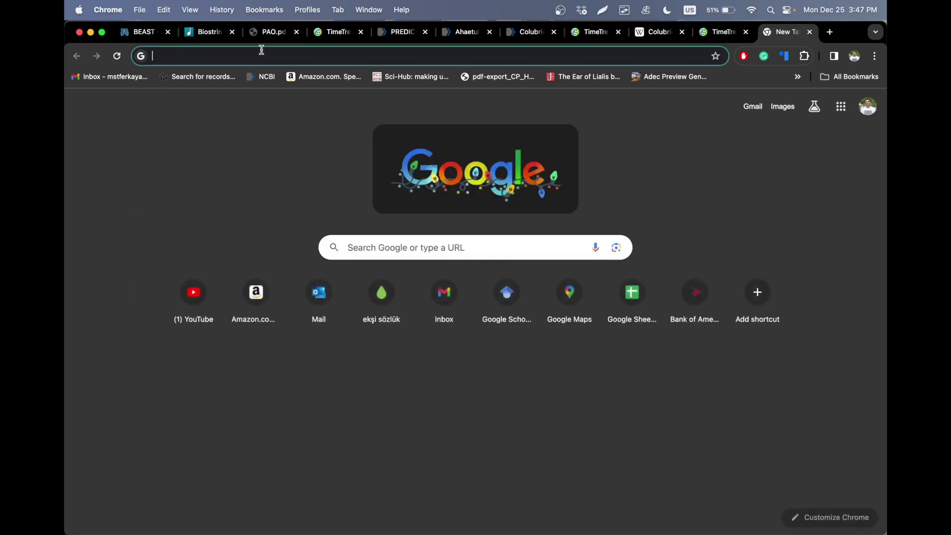
click(262, 77)
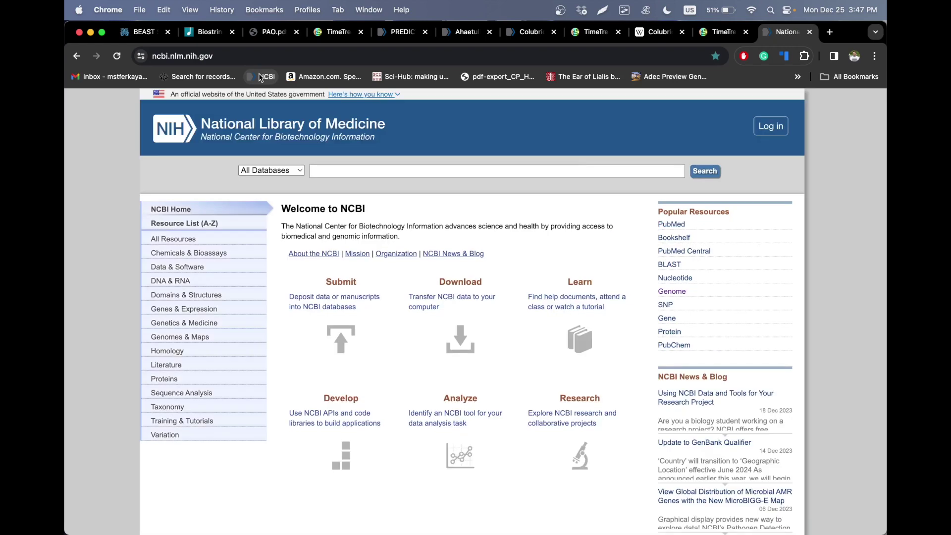
text(oligodon)
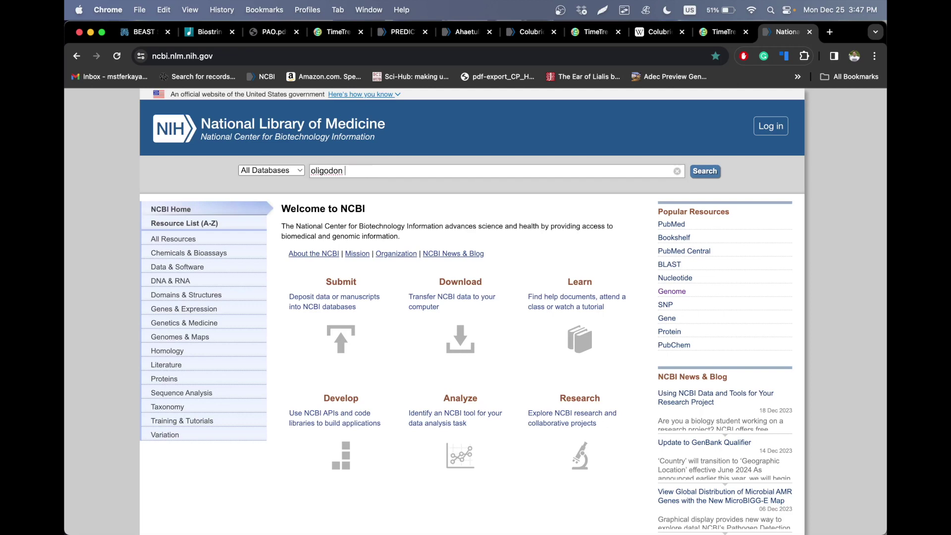
text( RAG1 complete)
key(Return)
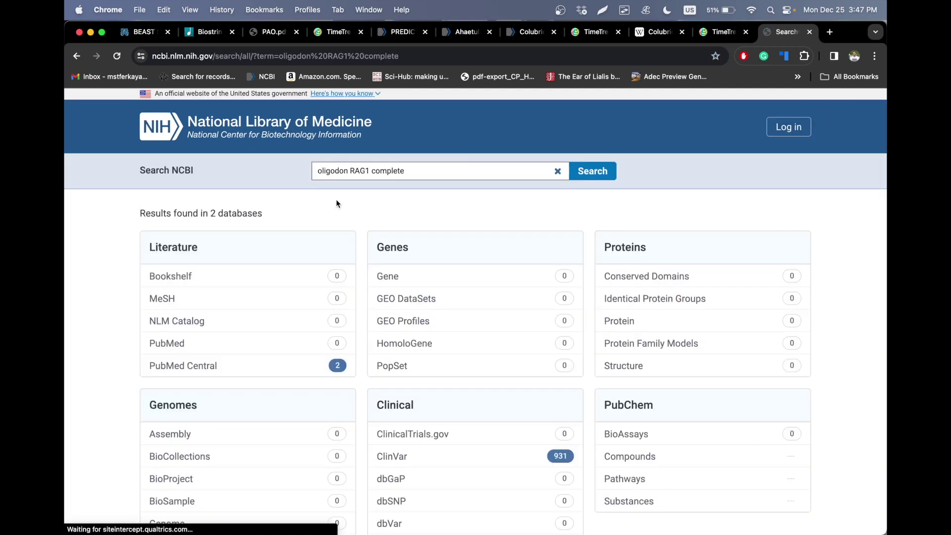
scroll(336, 203, down, 1)
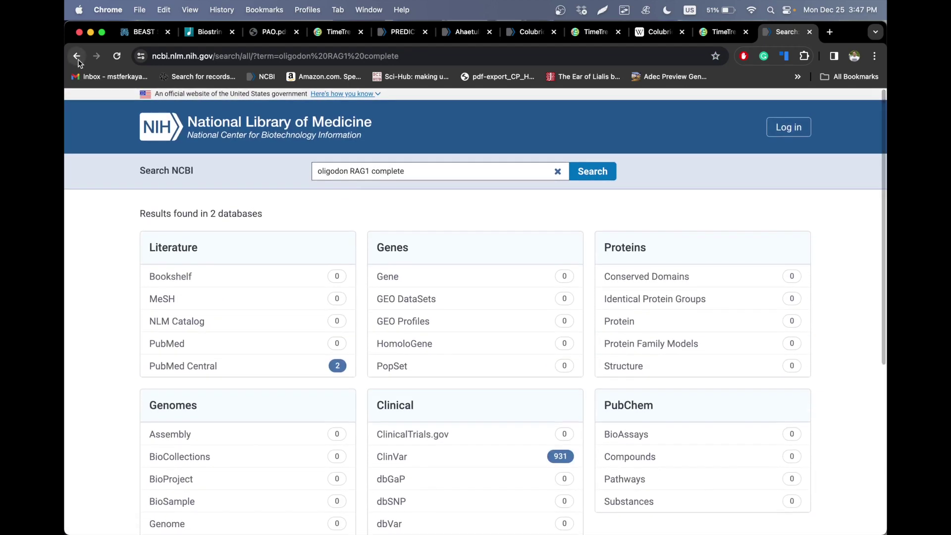
scroll(298, 307, down, 5)
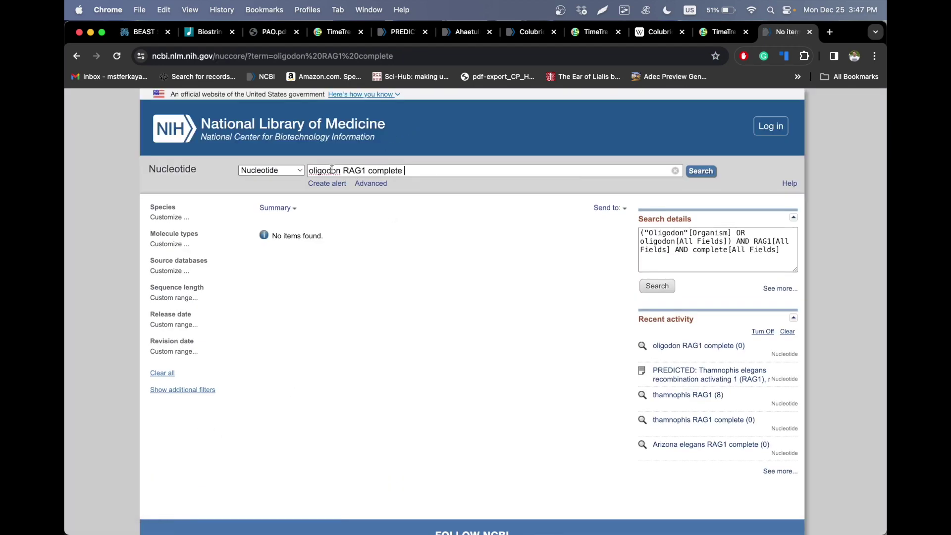
- Search the Nucleotide database for "Lycodon RAG1 complete"
double_click(334, 170)
text(Lycodon RAG1 complete)
key(Return)
- Shorten the Nucleotide query to "Lycodon RAG1", run it and look through the first page of sequence records
key(shift+Left)
key(shift+Left)
key(shift+Left)
key(shift+Left)
key(shift+Left)
key(shift+Left)
key(shift+Left)
key(shift+Left)
key(BackSpace)
key(BackSpace)
key(BackSpace)
key(Return)
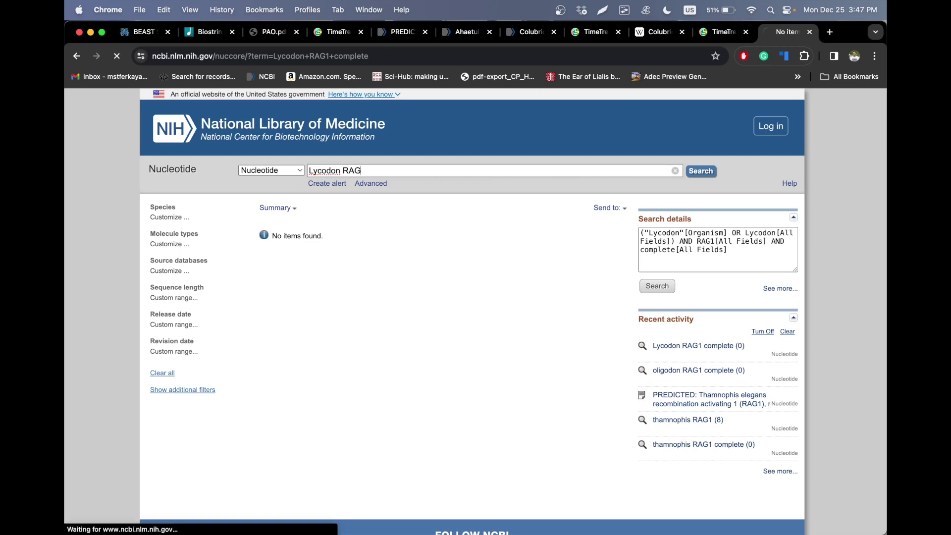
text(1)
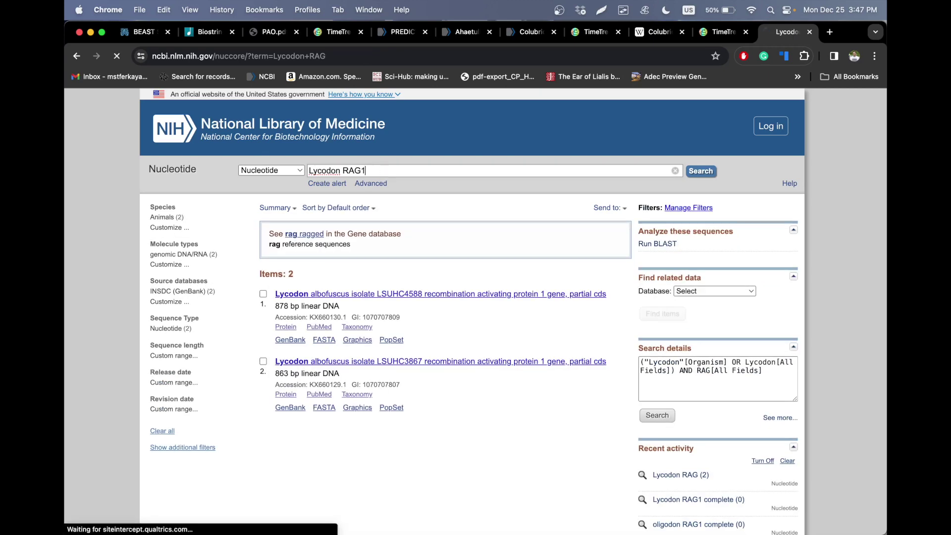
key(Return)
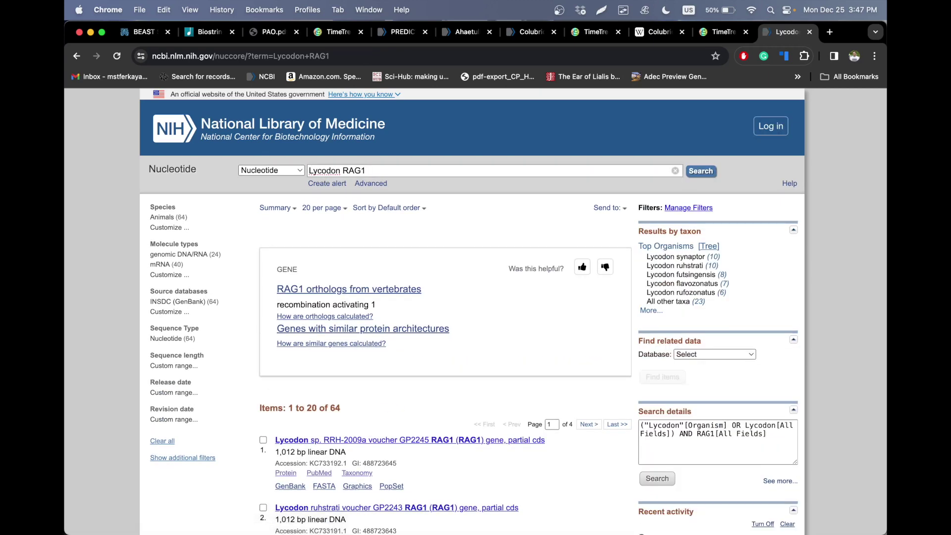
scroll(337, 379, down, 5)
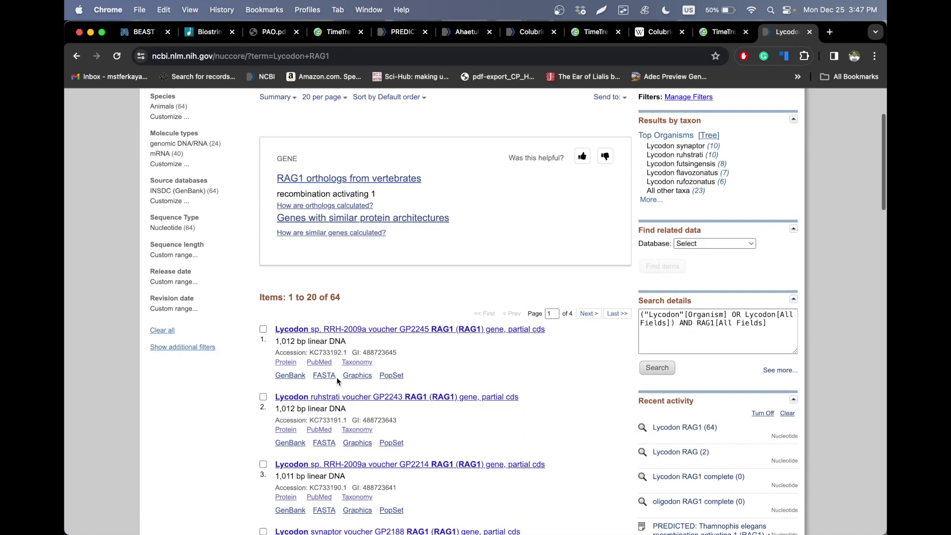
scroll(336, 377, down, 20)
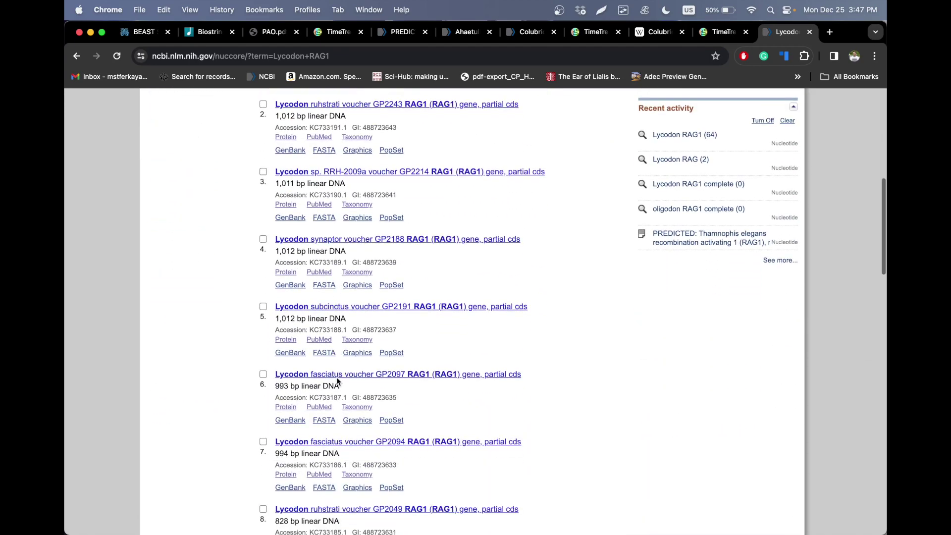
scroll(337, 380, down, 10)
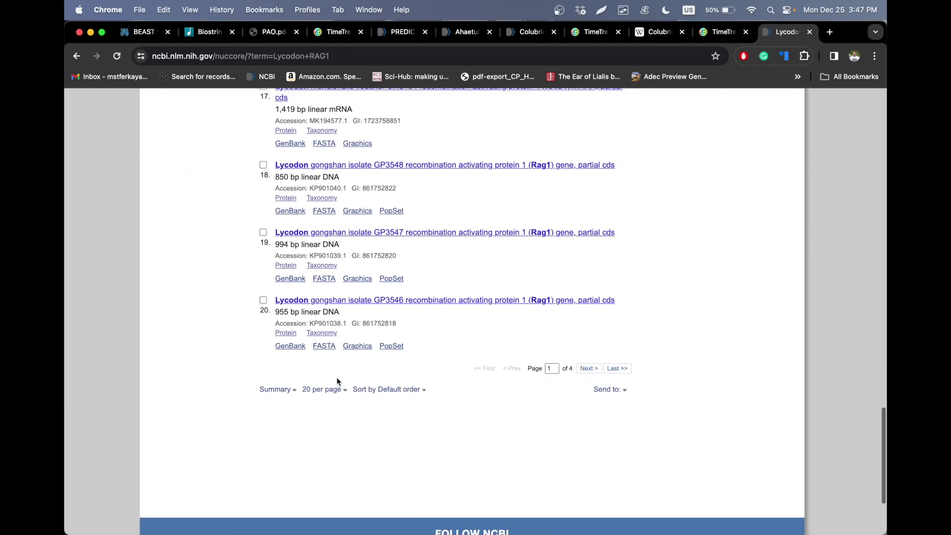
scroll(336, 381, up, 20)
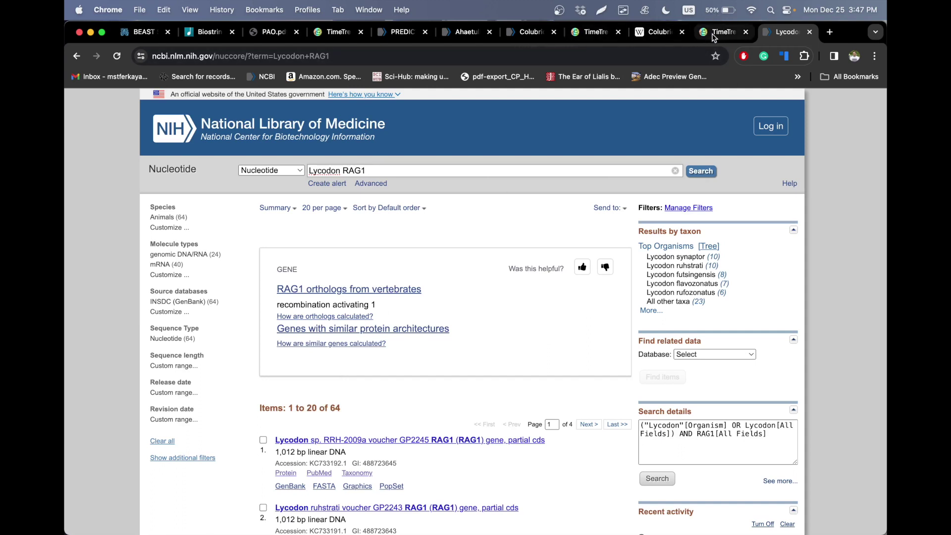
- Return to the Colubridae taxonomy page, recheck its genome list and open the genus Grayia
click(539, 33)
scroll(412, 262, down, 2)
scroll(412, 263, up, 3)
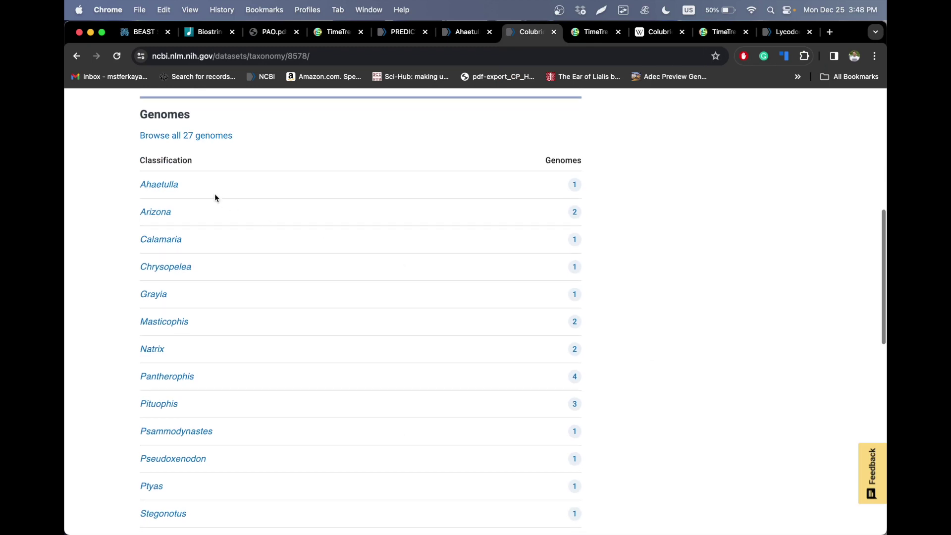
scroll(183, 200, down, 4)
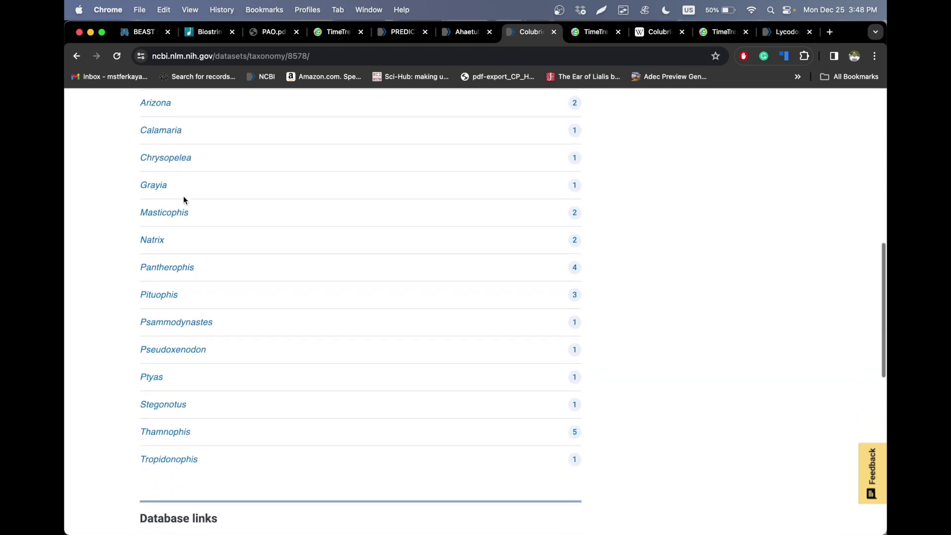
scroll(183, 199, up, 2)
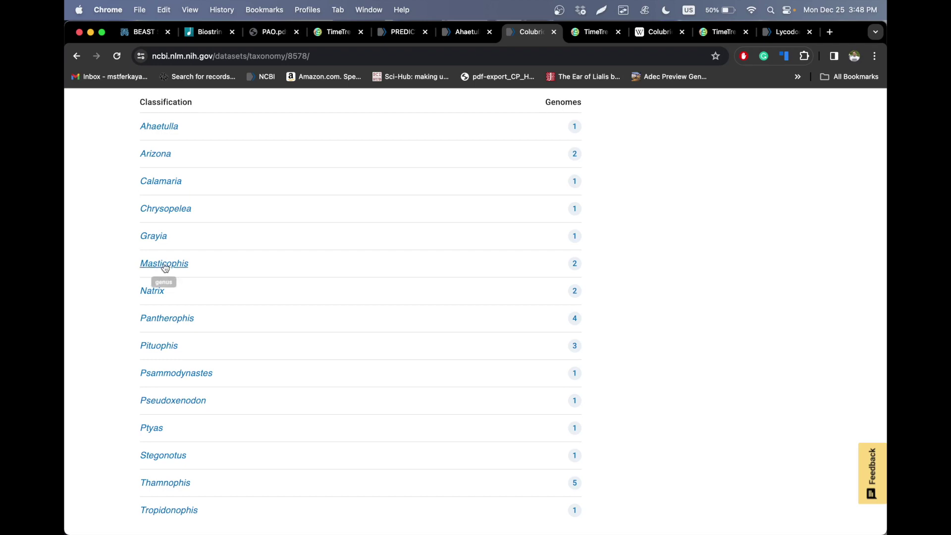
click(157, 239)
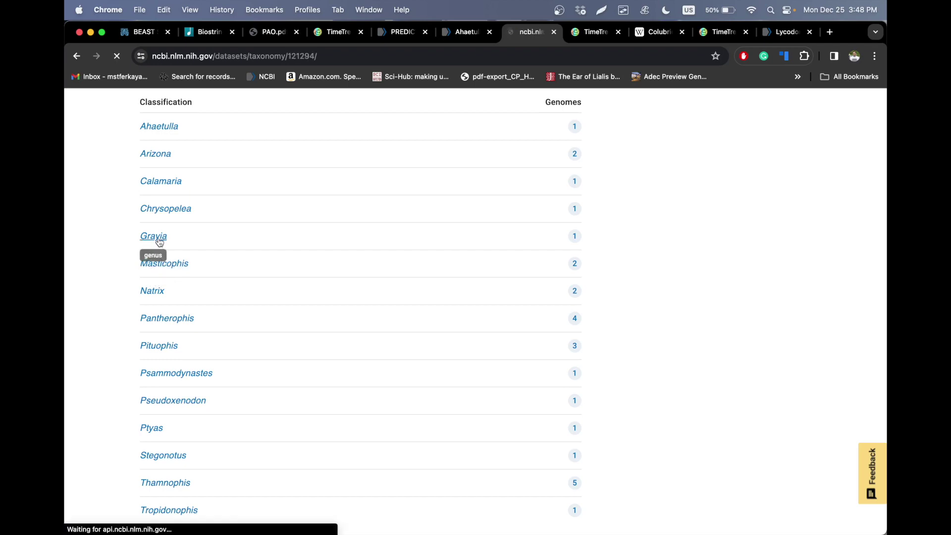
scroll(206, 405, down, 4)
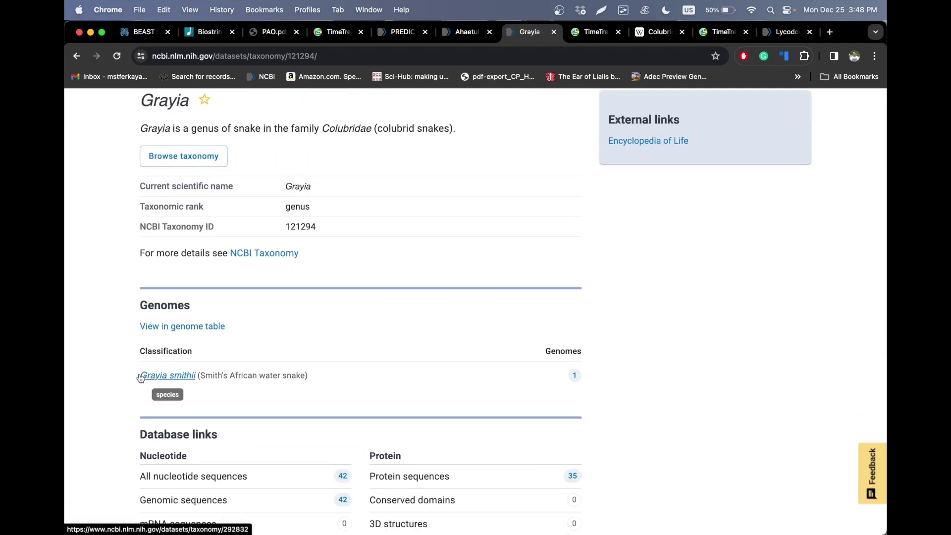
- Search the web for "grayia smithii" in a new tab, and close that tab to return to the Grayia page
drag(137, 374, 187, 375)
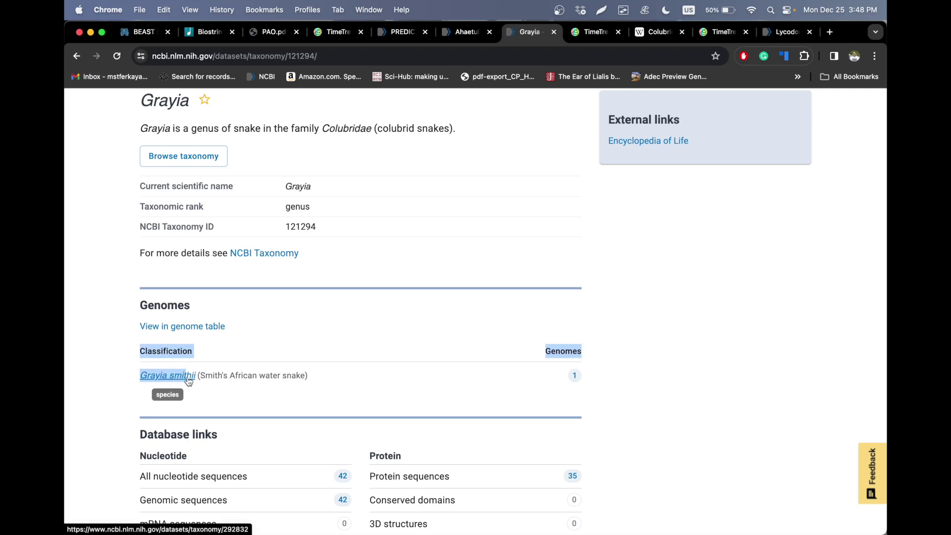
click(192, 396)
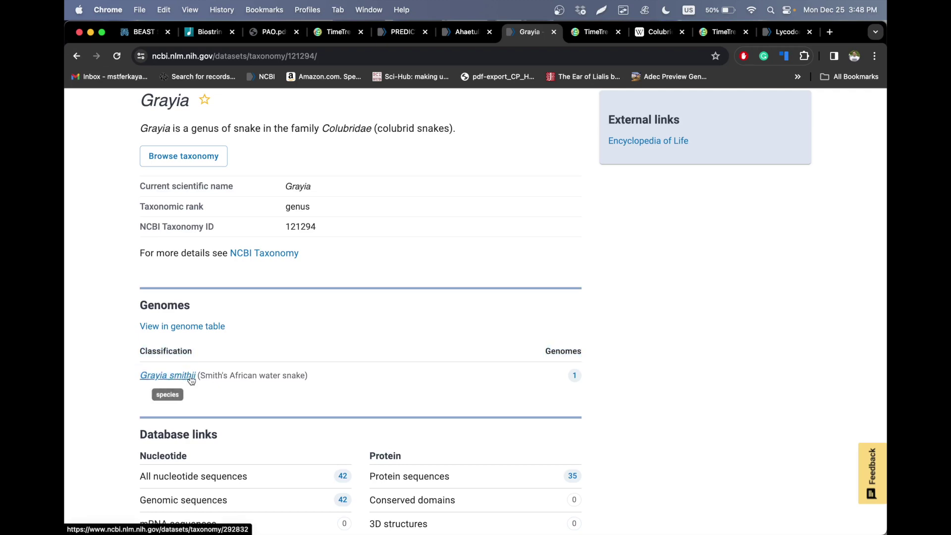
right_click(191, 380)
key(Escape)
key(super+t)
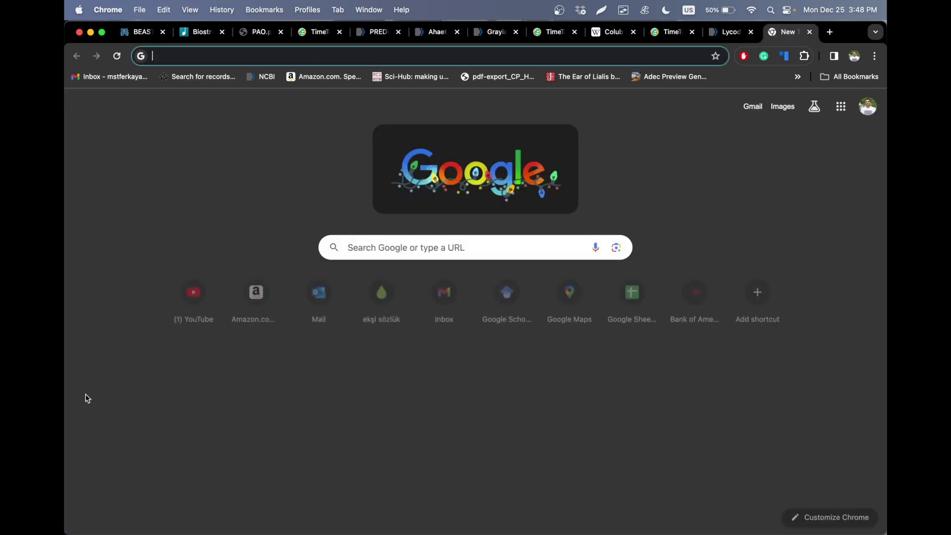
text(grayia smithii)
key(Return)
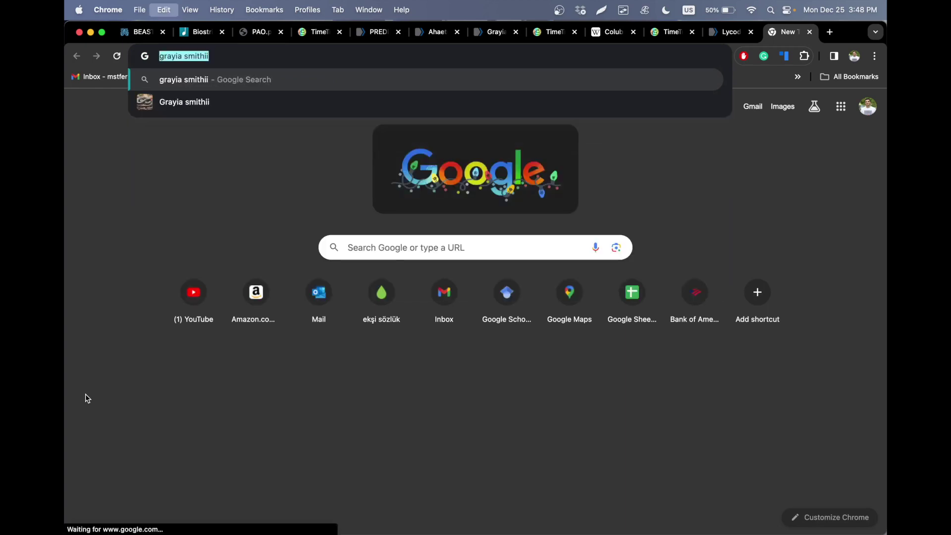
key(super+w)
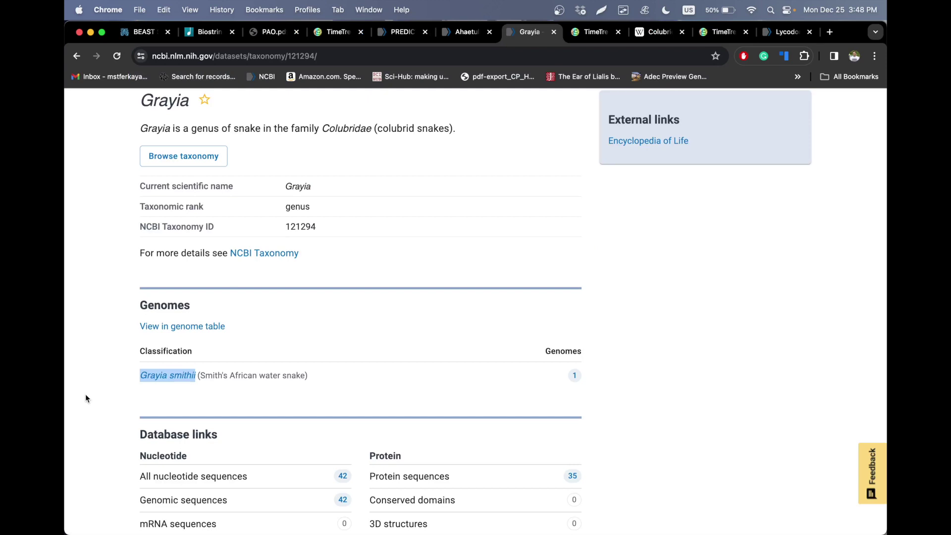
click(89, 399)
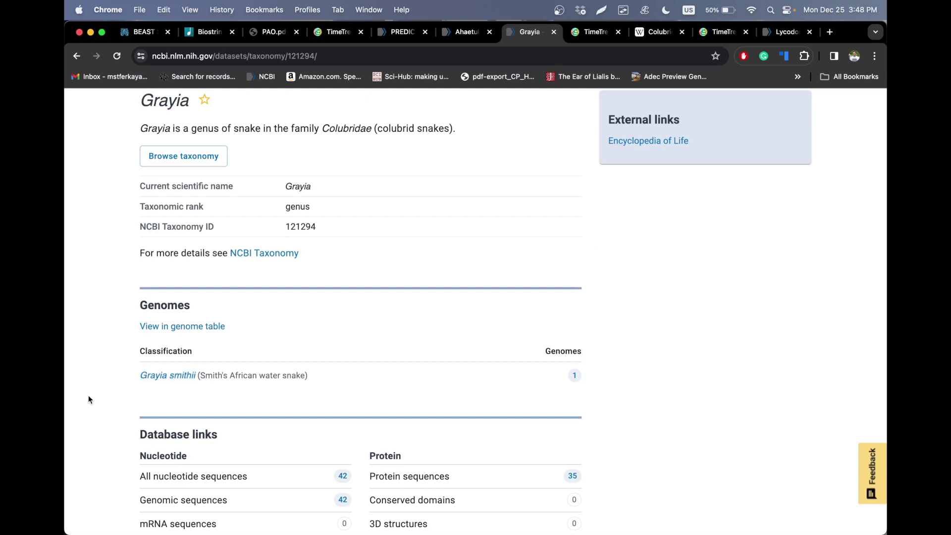
scroll(88, 399, up, 3)
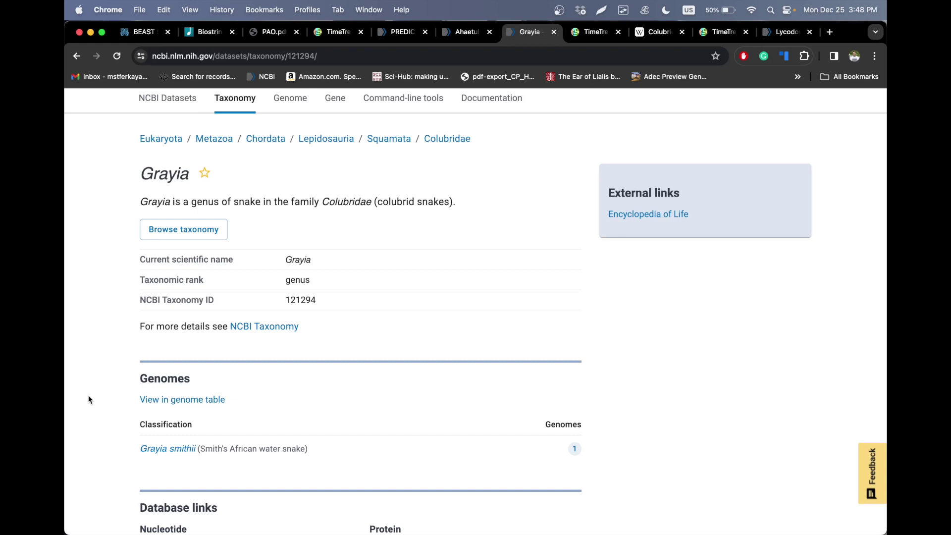
key(super+t)
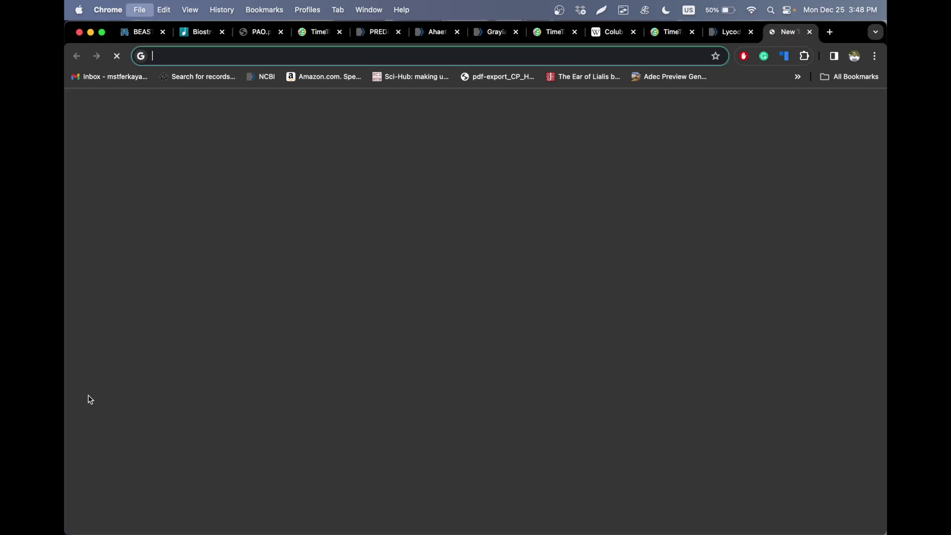
text(ncbi)
key(Down)
key(Down)
key(Down)
key(Down)
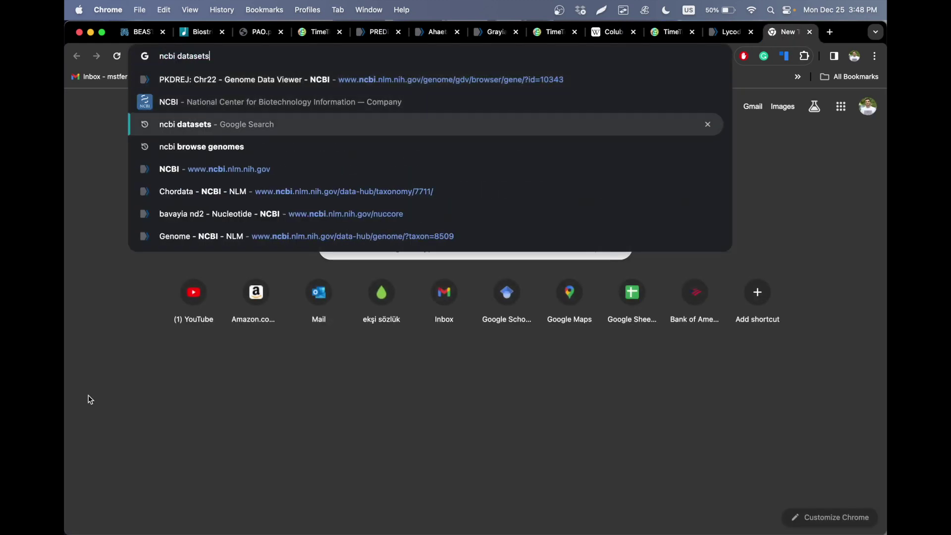
key(Return)
- Search the Nucleotide database for "grayia smithii rag1" and check the results page
click(297, 177)
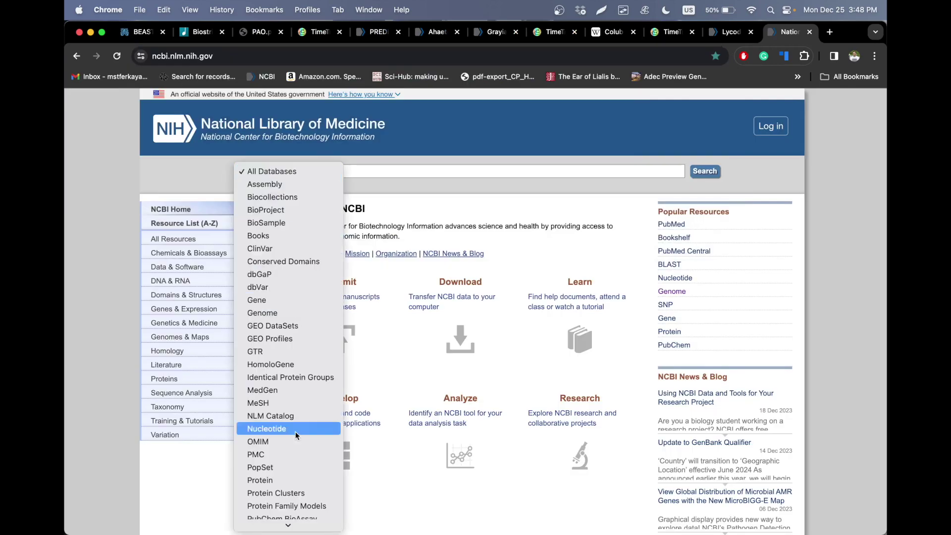
click(289, 433)
click(344, 171)
text(grayia smithii rag1)
key(Return)
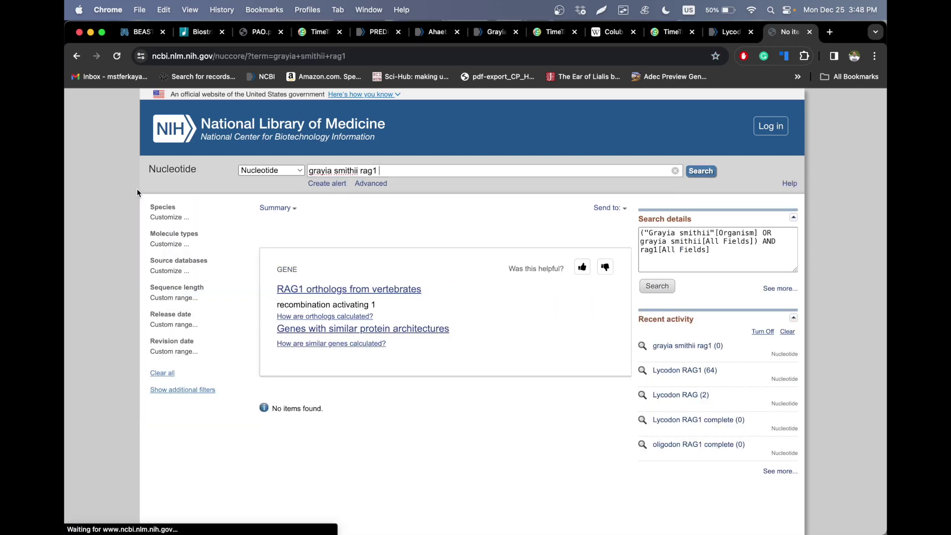
scroll(137, 188, down, 3)
scroll(137, 193, up, 3)
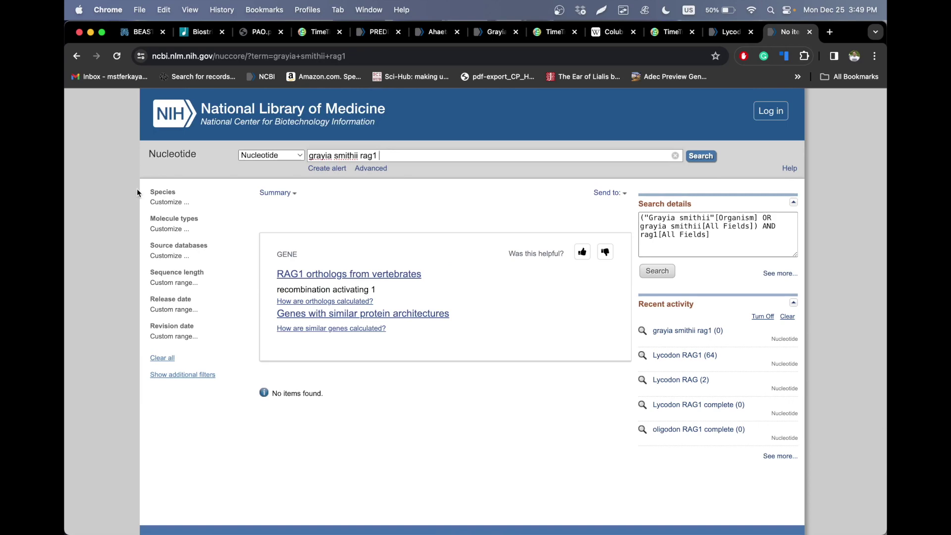
- Return to the Grayia taxonomy page, open the species Grayia smithii and examine its reference genome entry
click(733, 32)
click(670, 31)
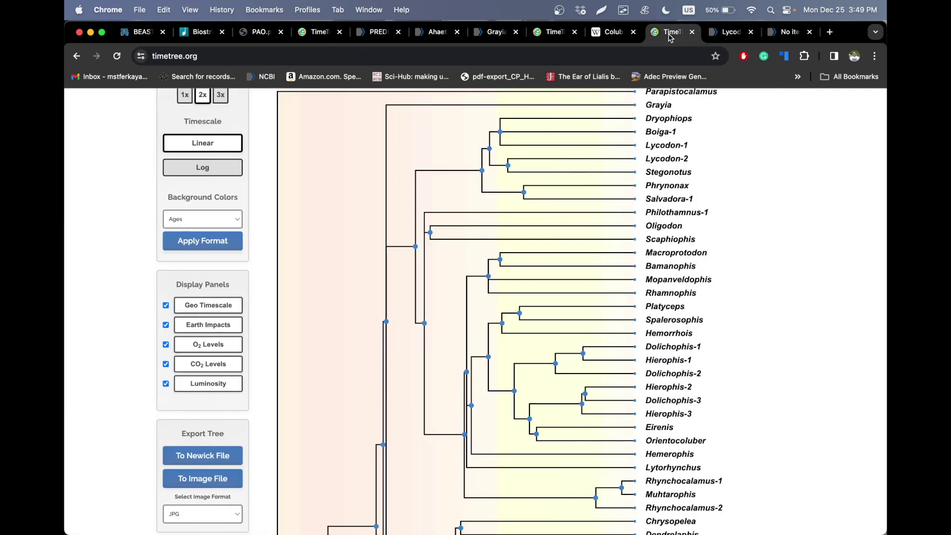
click(617, 35)
click(553, 31)
click(493, 32)
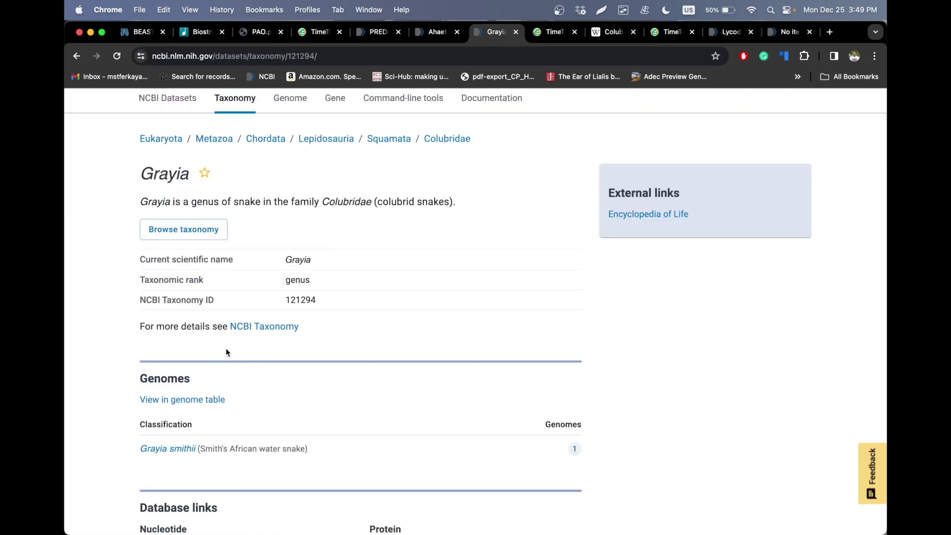
click(166, 449)
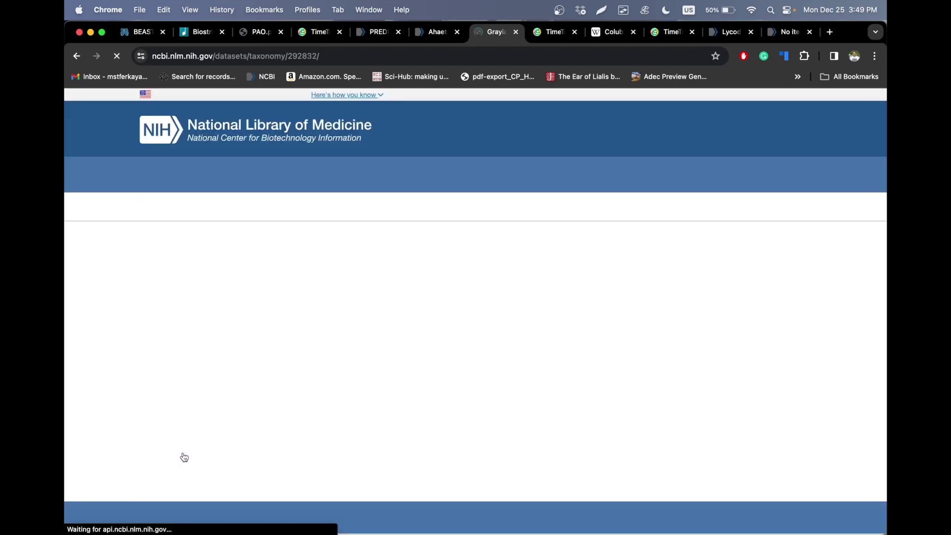
scroll(184, 457, down, 5)
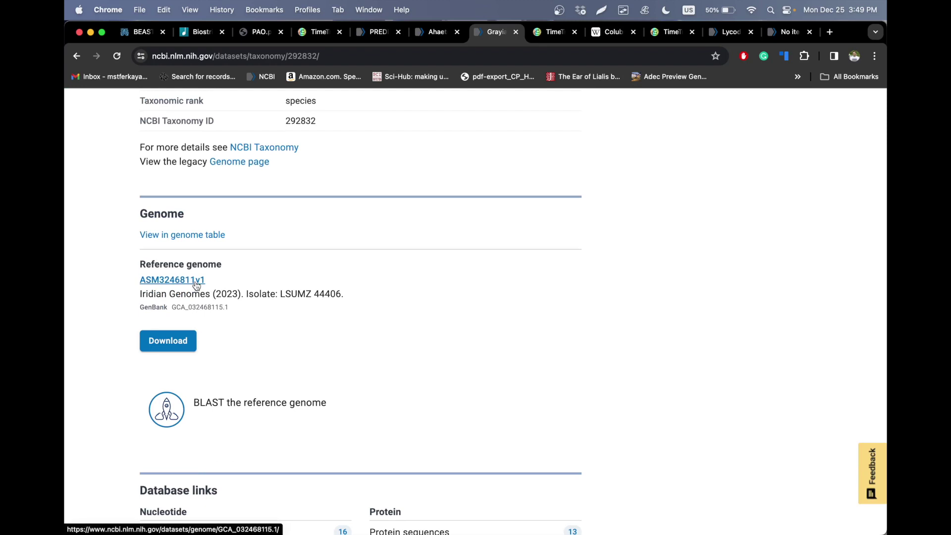
- Clear the Grayia smithii query from the Nucleotide search and review the open Thamnophis elegans RAG1 mRNA record, highlighting its genus name
click(785, 32)
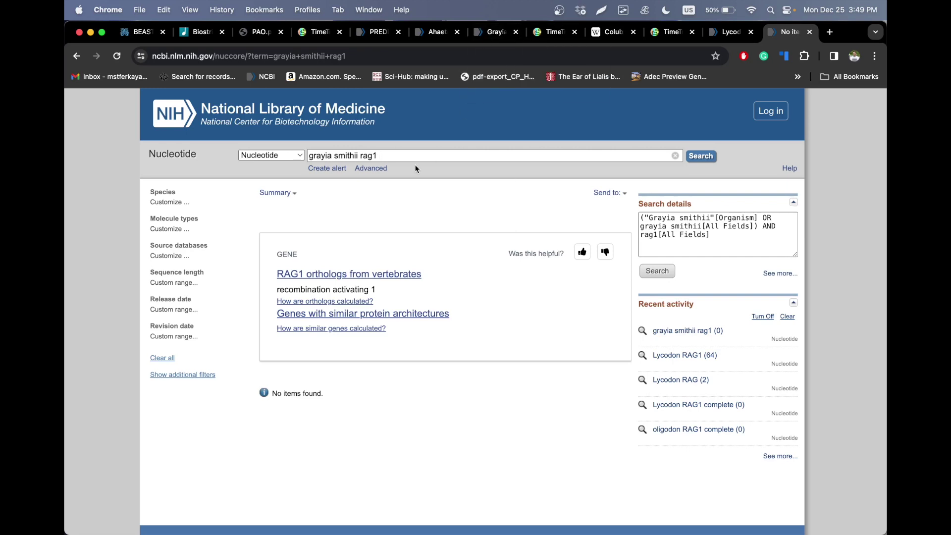
key(super+a)
key(BackSpace)
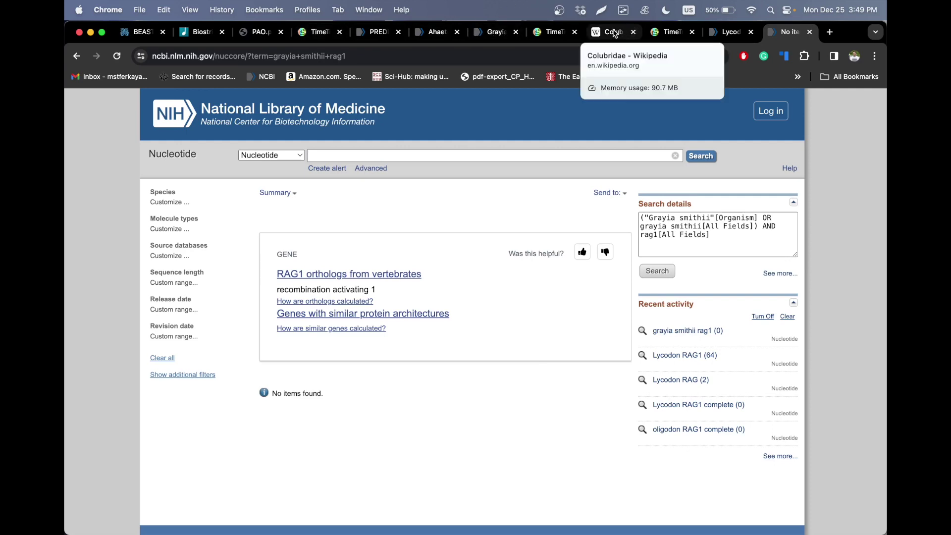
click(371, 32)
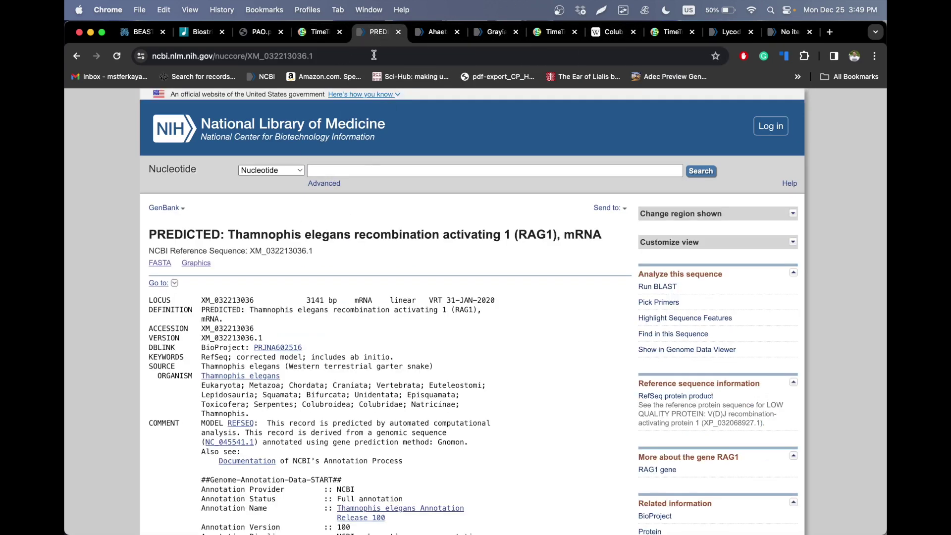
double_click(260, 234)
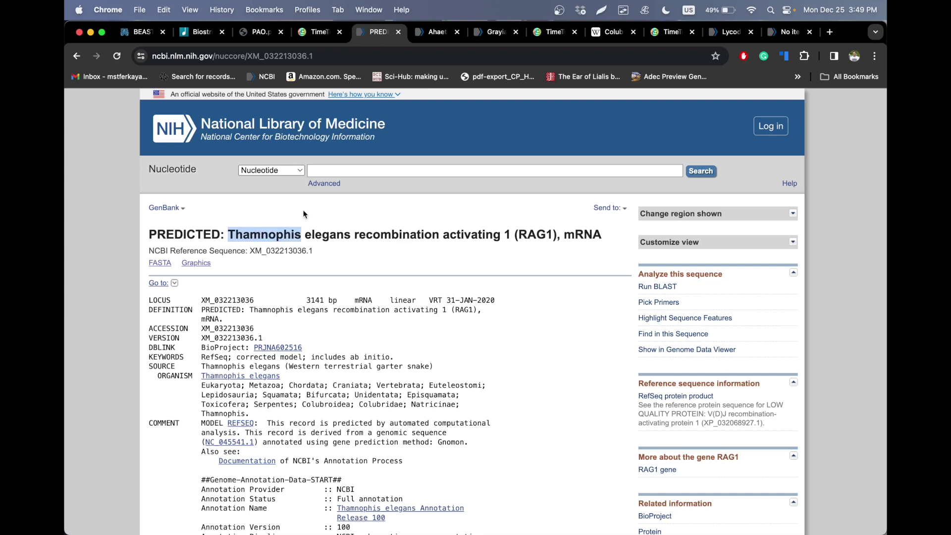
scroll(302, 210, down, 2)
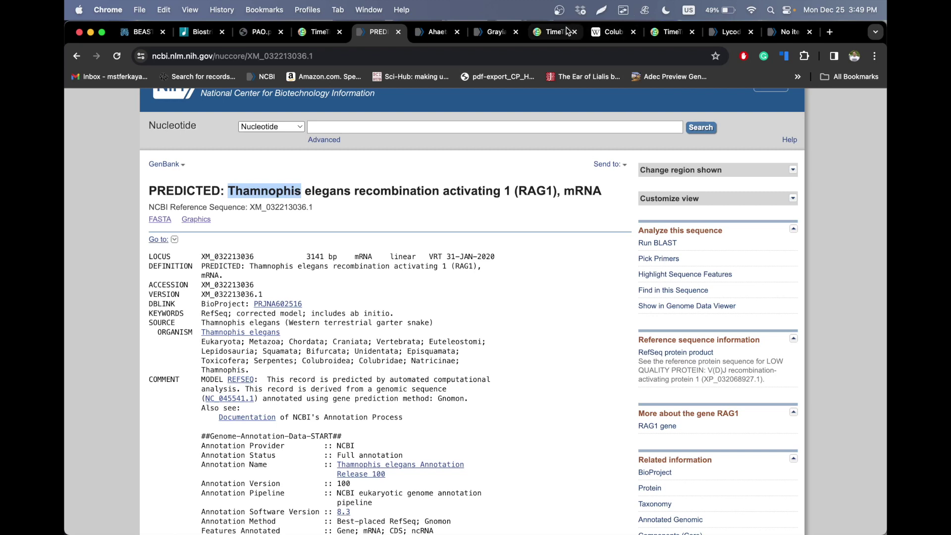
- Go back from Grayia smithii to the Colubridae taxonomy page and look through the genera with genomes
click(496, 32)
click(76, 56)
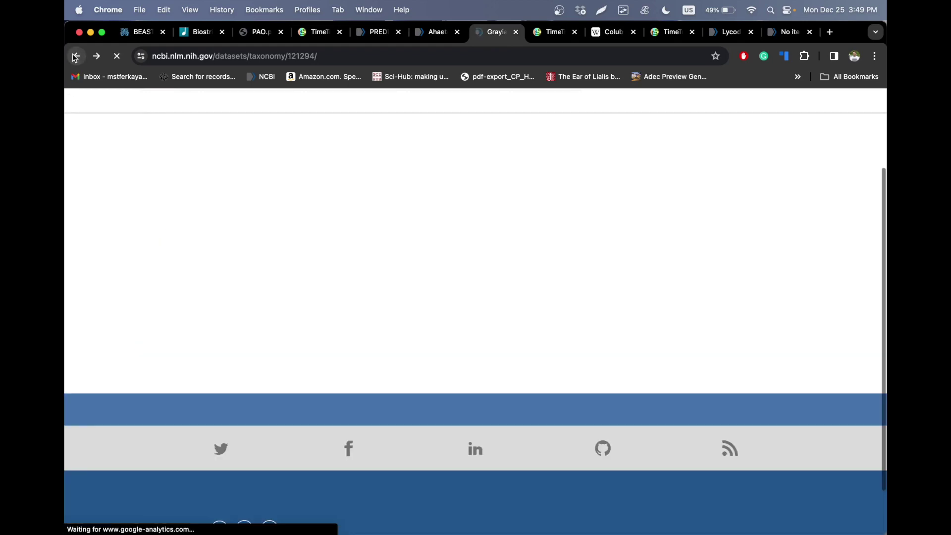
scroll(91, 304, down, 5)
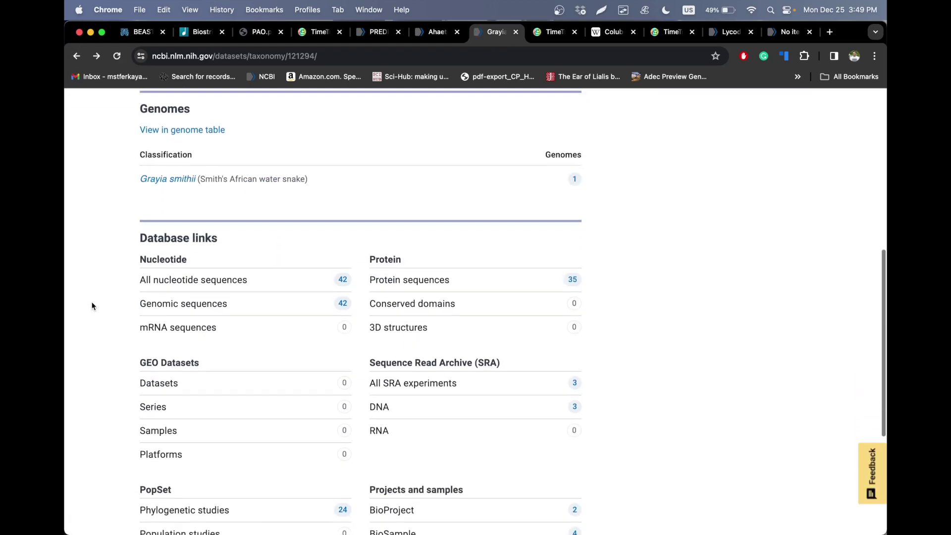
click(77, 57)
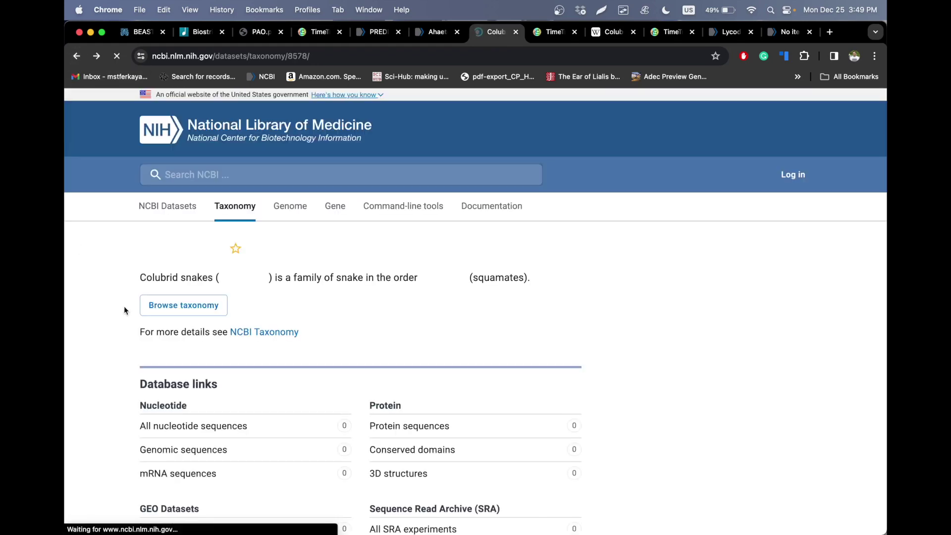
scroll(124, 311, up, 5)
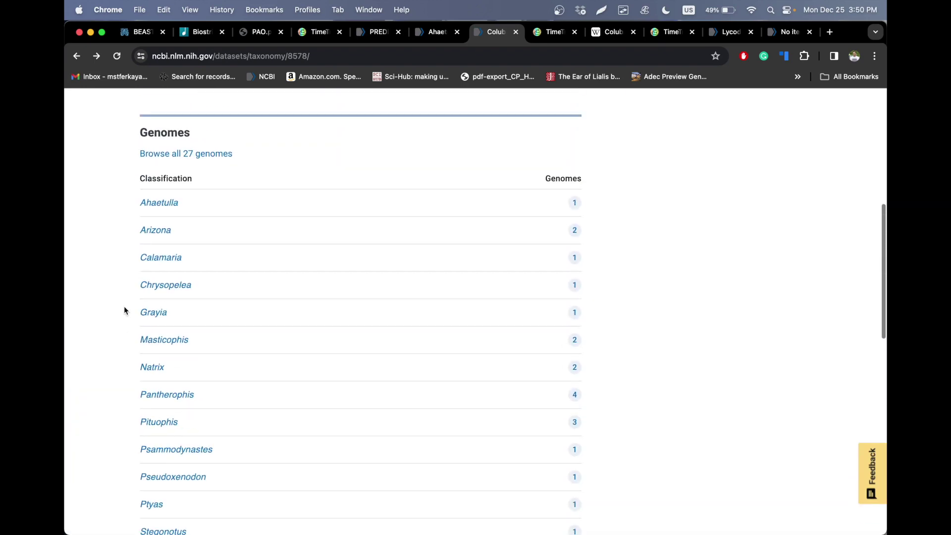
scroll(124, 310, down, 2)
scroll(124, 311, up, 1)
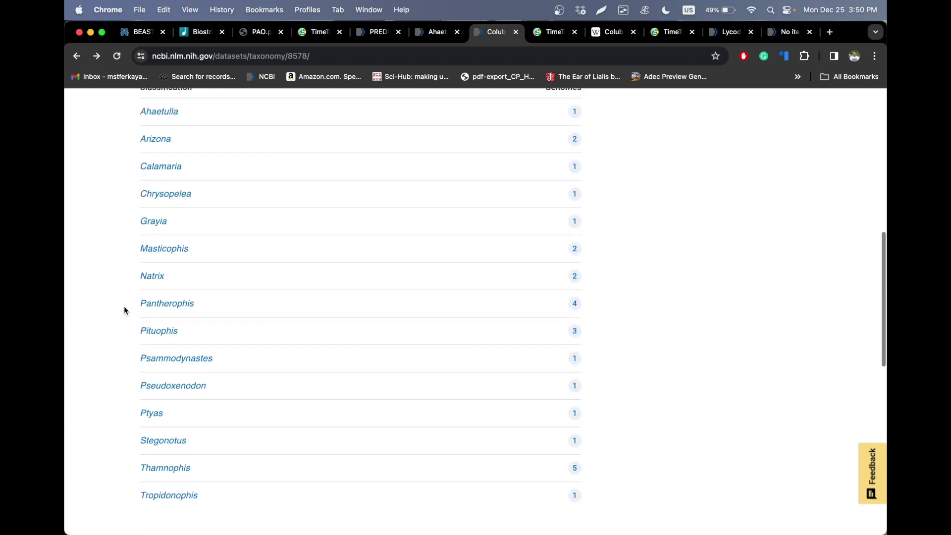
- Examine the genera in the TimeTree colubroidea tree and return to the start of the tree
click(666, 35)
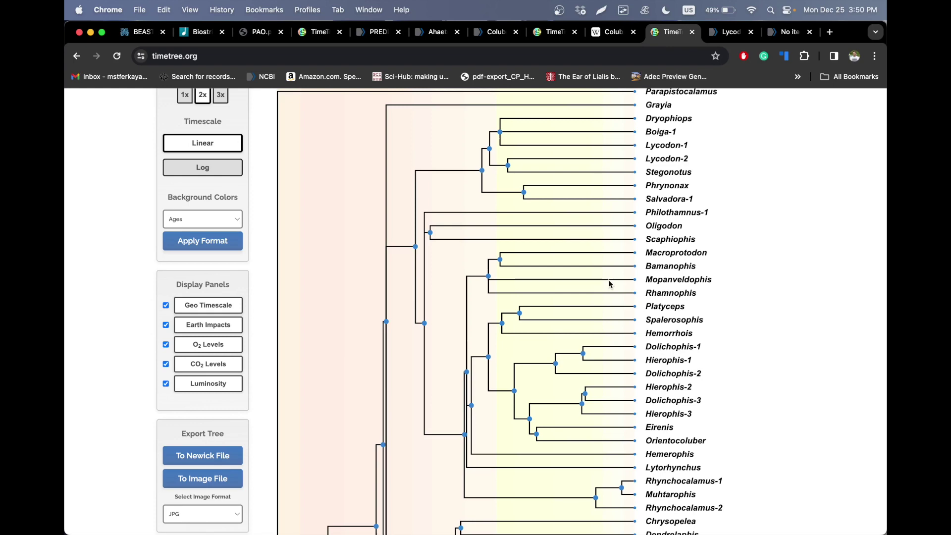
scroll(661, 278, down, 2)
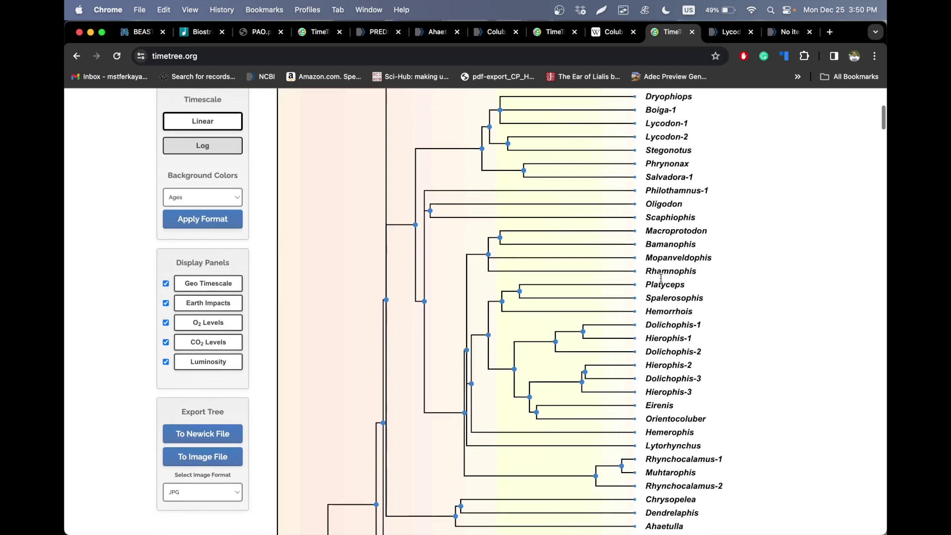
scroll(661, 278, up, 5)
scroll(661, 279, down, 10)
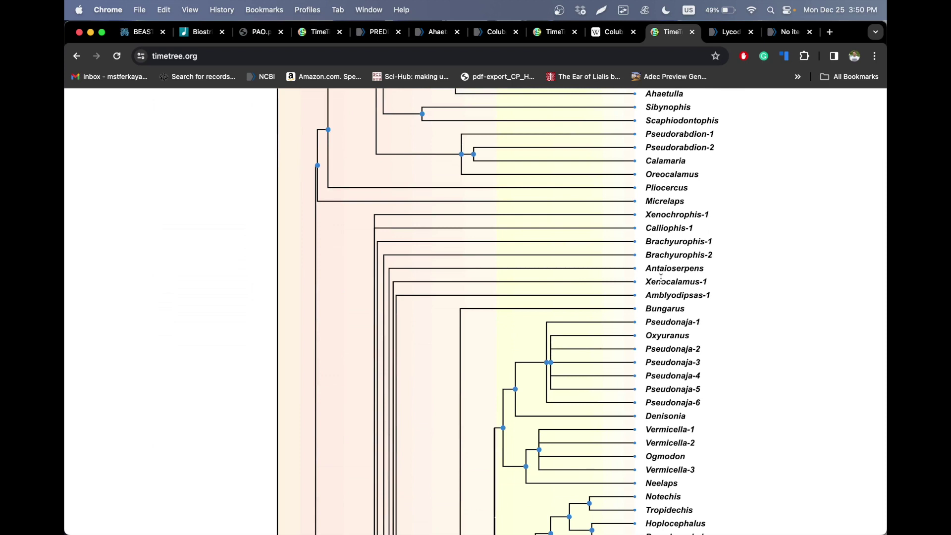
scroll(661, 278, down, 2)
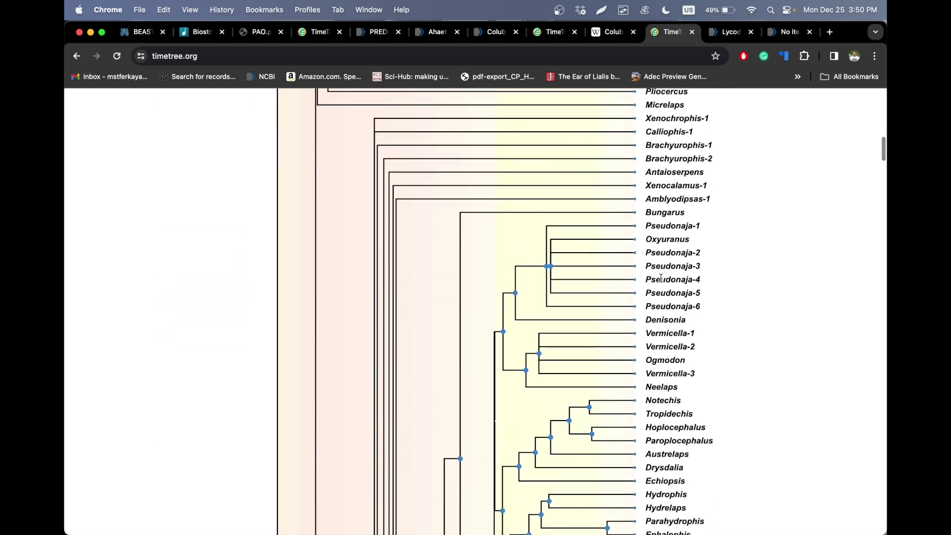
scroll(662, 278, down, 15)
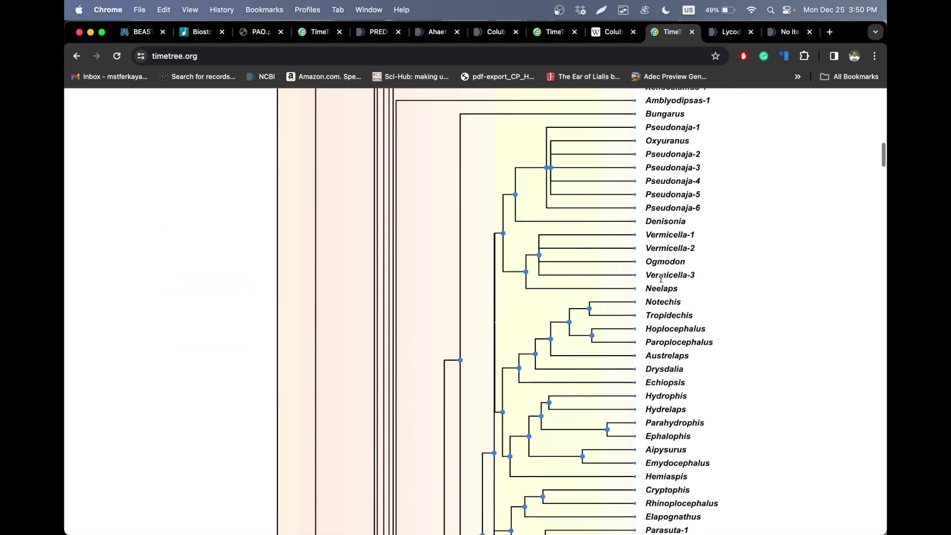
scroll(661, 282, down, 10)
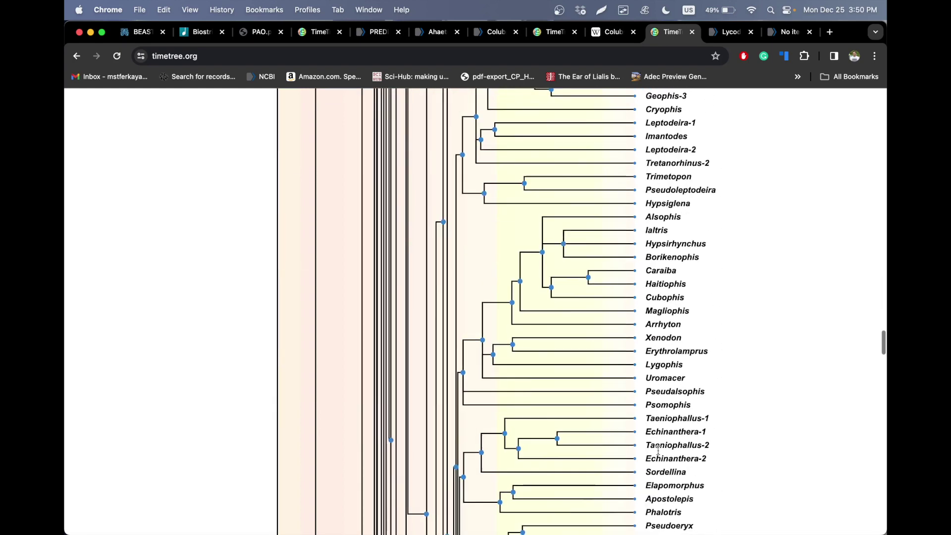
scroll(658, 450, down, 2)
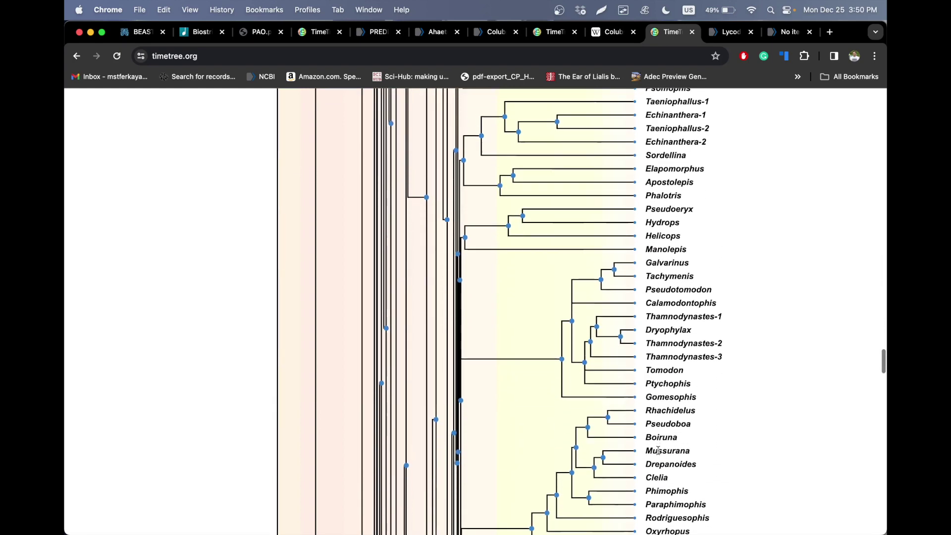
scroll(658, 450, up, 20)
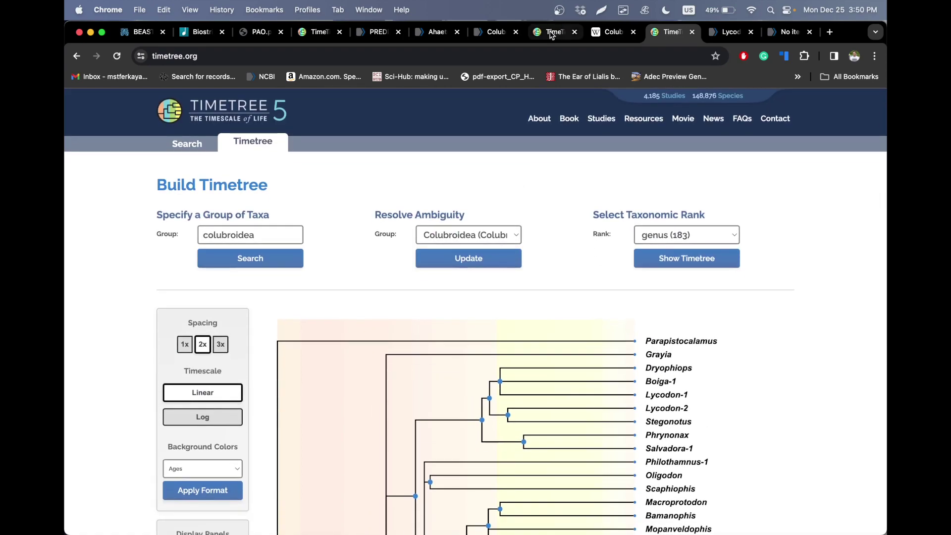
- Open the NCBI homepage in place of the Thamnophis elegans record and search the Nucleotide database for "Thamnophis RAG1"
click(552, 33)
click(380, 31)
click(266, 76)
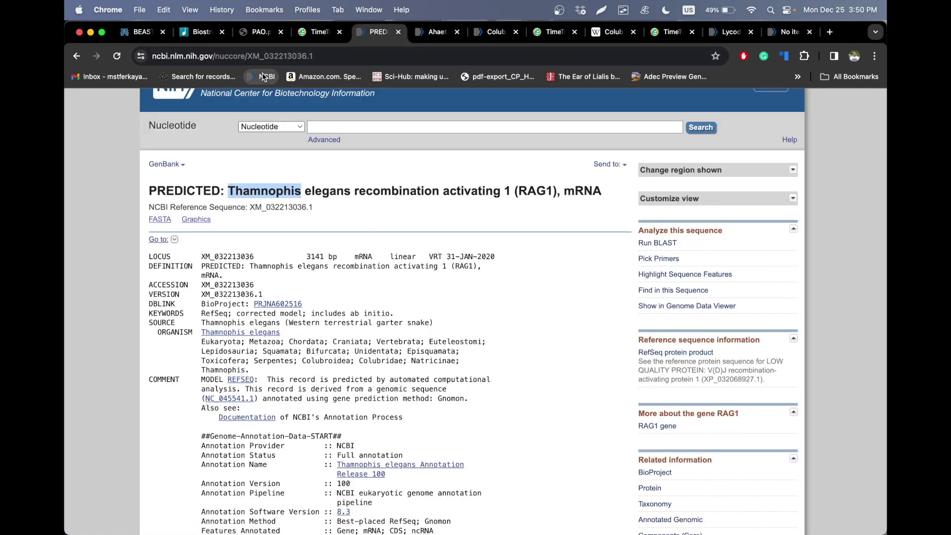
click(286, 173)
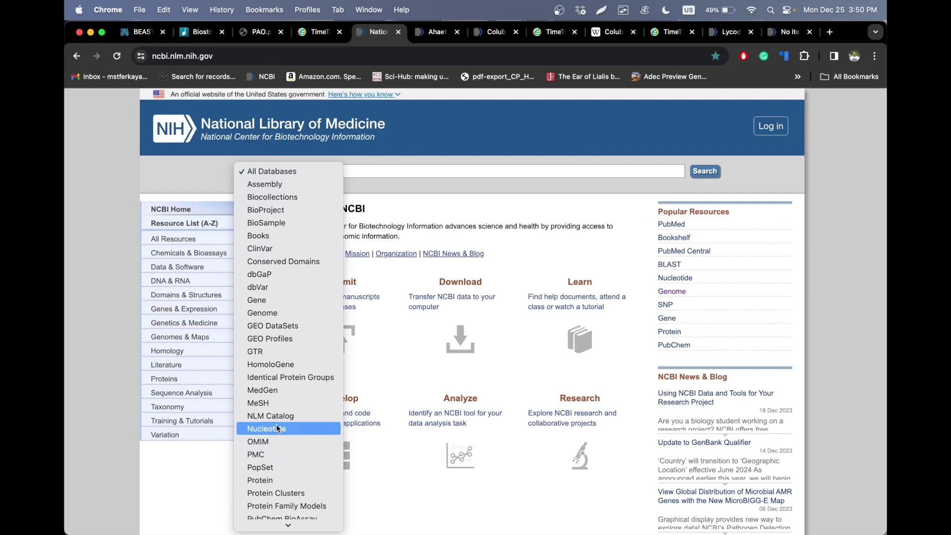
click(278, 429)
text(Thamno)
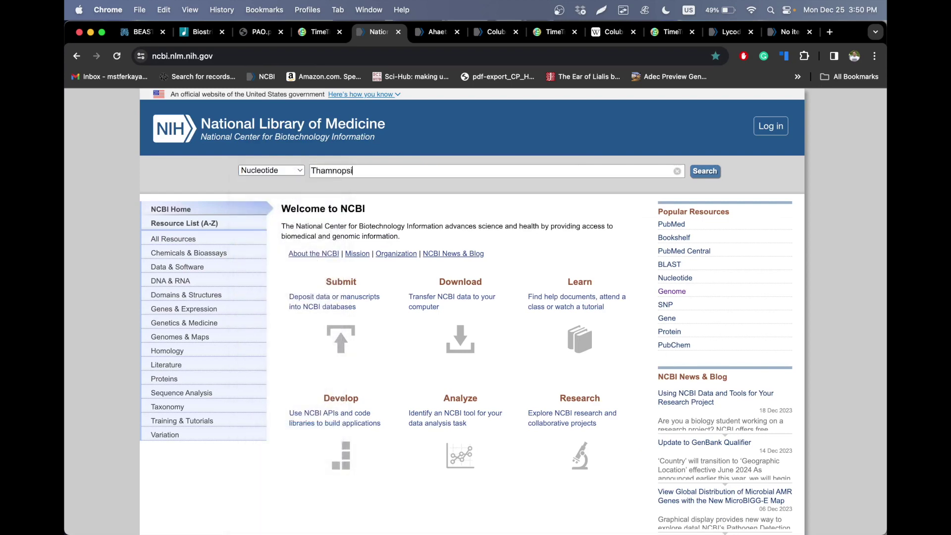
text(phis RAG)
key(Return)
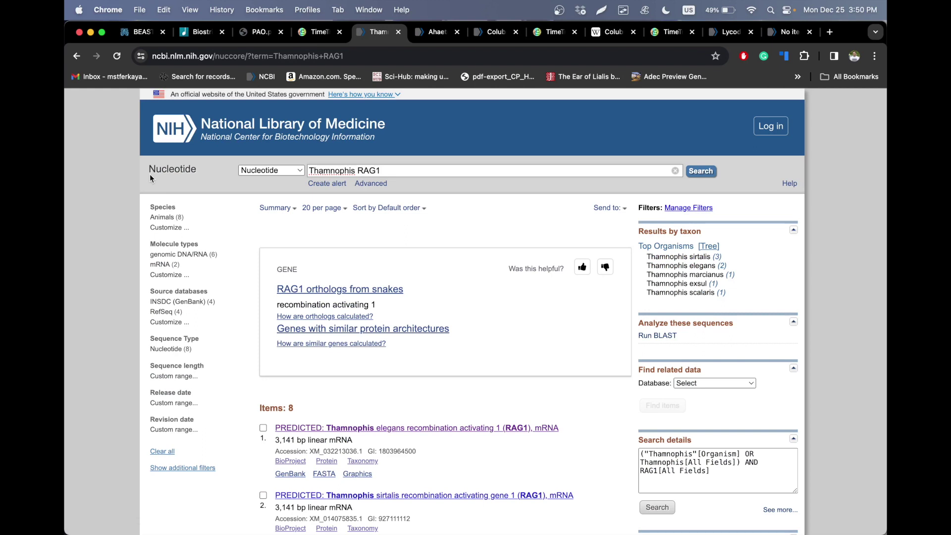
- Open the predicted Thamnophis elegans RAG1 mRNA record from the results and highlight "Thamnophis elegans recombination activating 1" in its title
scroll(149, 178, down, 4)
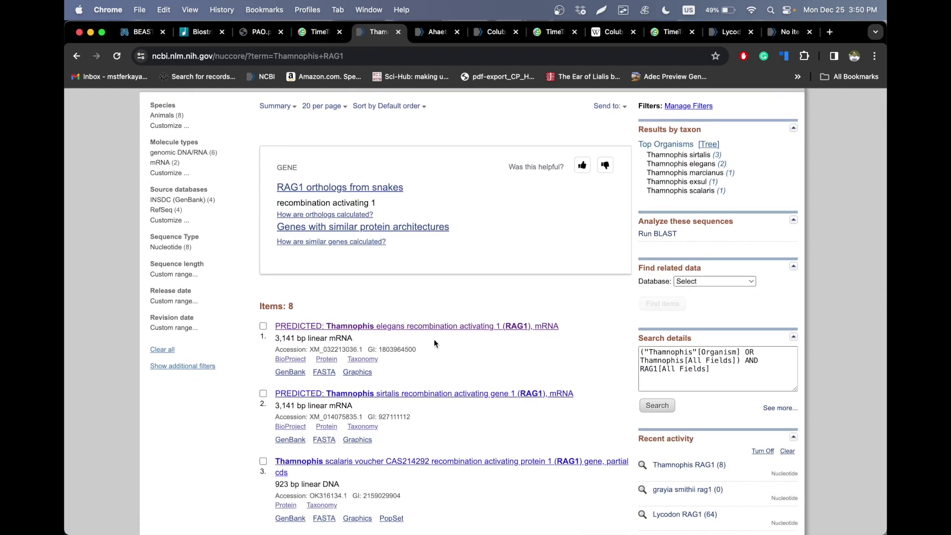
click(319, 327)
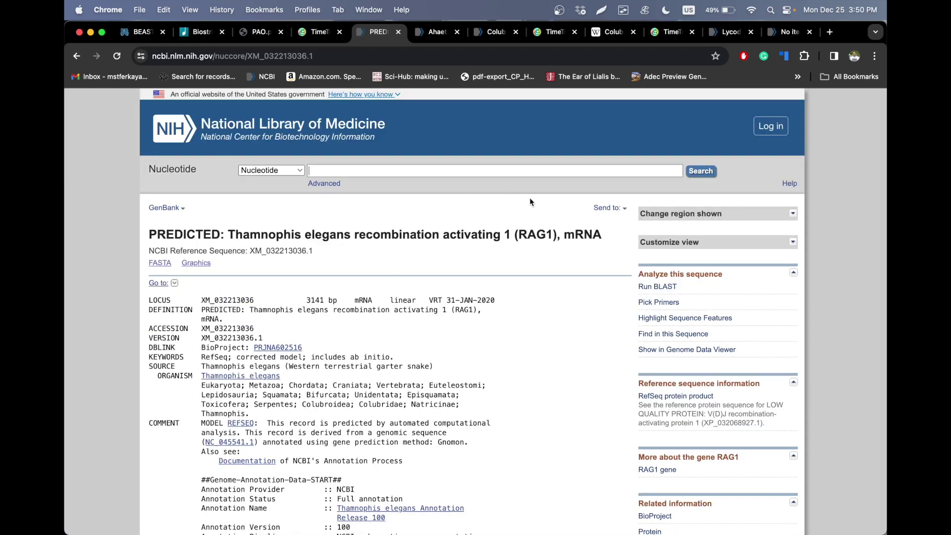
drag(228, 235, 513, 231)
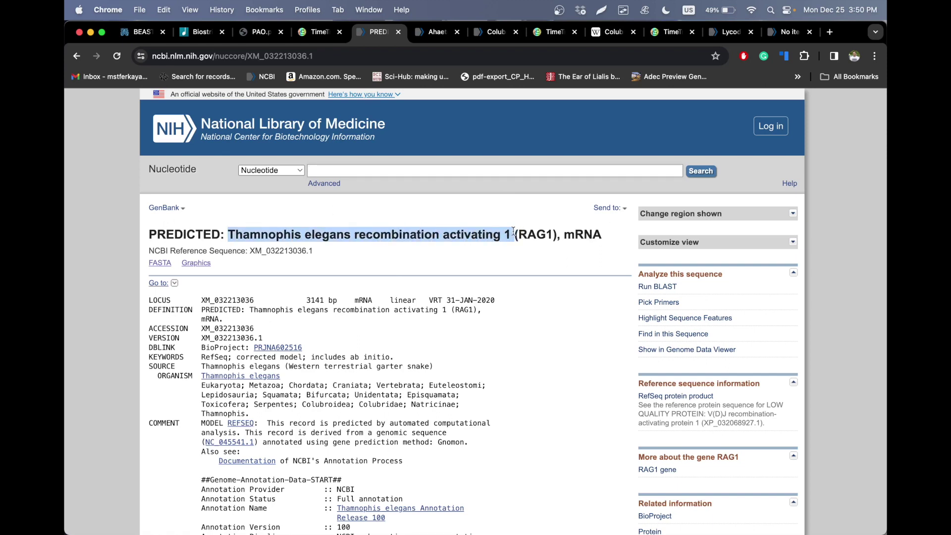
- Examine the file export formats for the complete Thamnophis elegans RAG1 record, then close the export options without creating a file
click(609, 207)
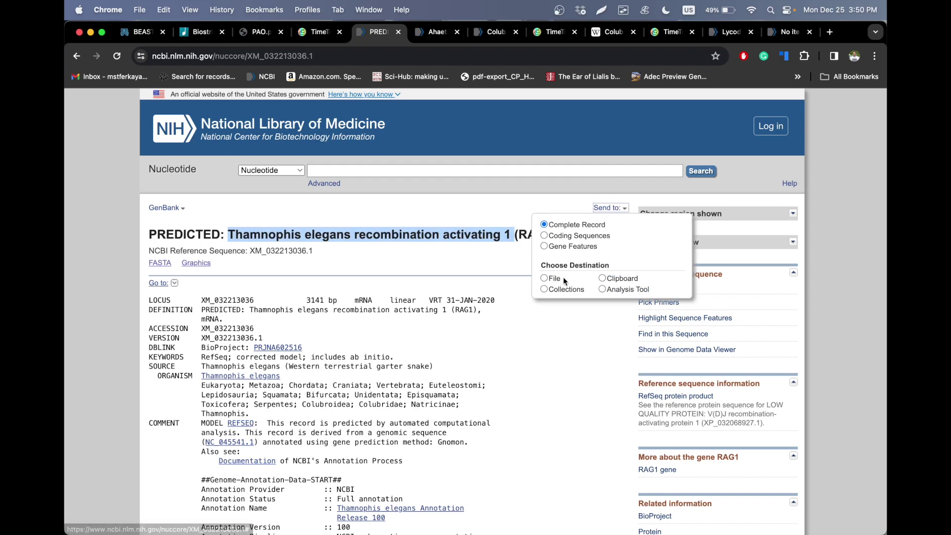
click(563, 278)
click(561, 334)
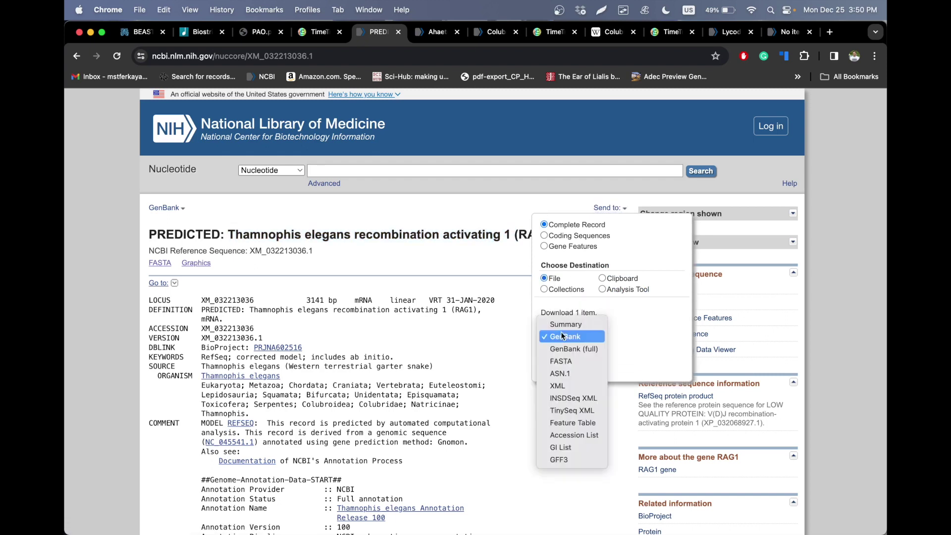
click(561, 336)
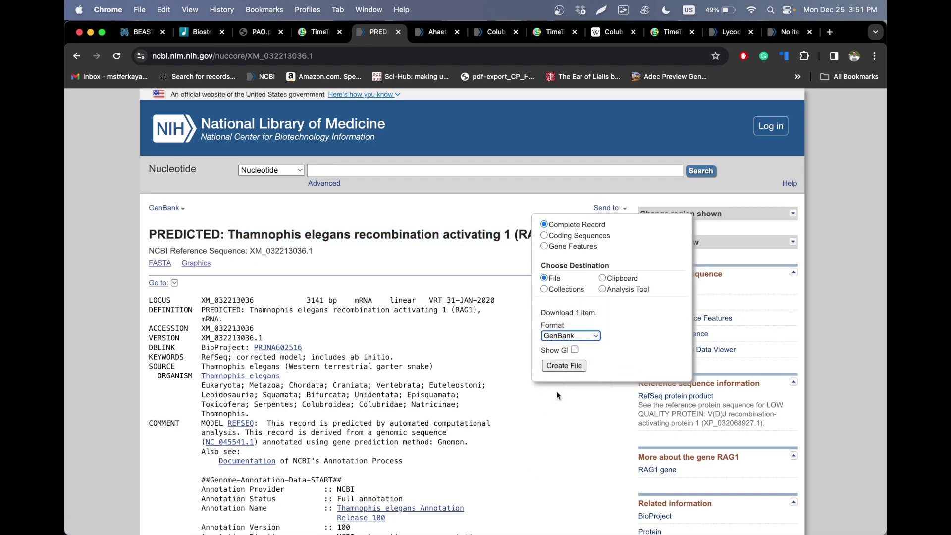
click(551, 403)
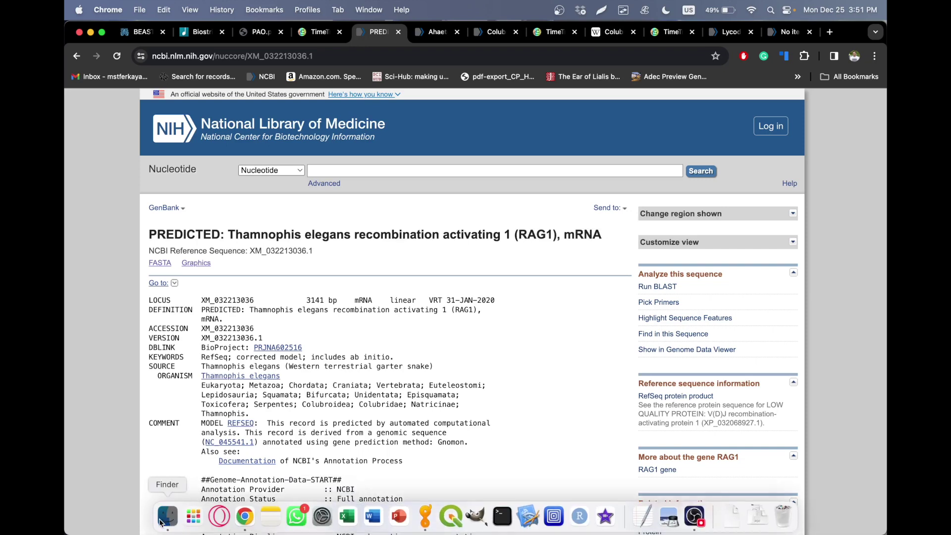
- Switch to Finder to check the Downloads folder for the saved Thamnophis elegans FASTA file, then return to Chrome
click(161, 517)
click(254, 198)
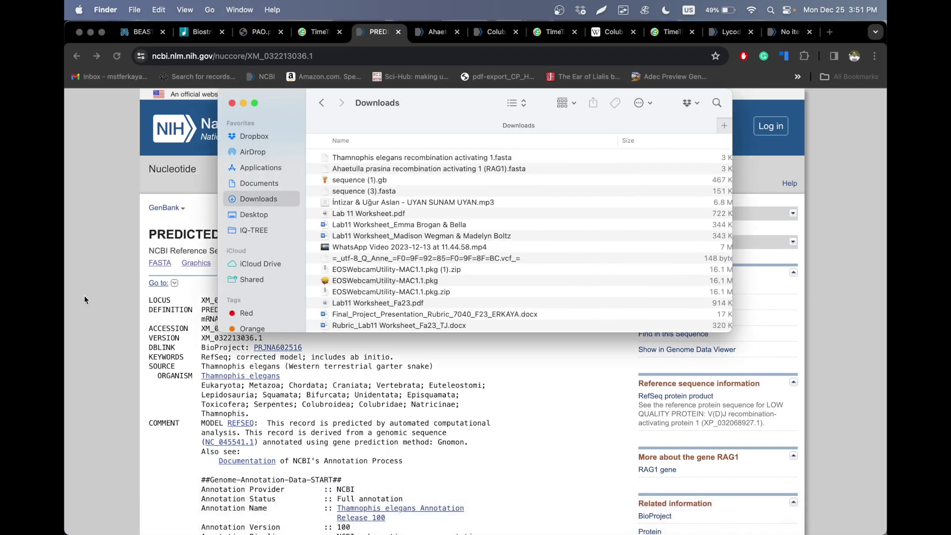
click(108, 270)
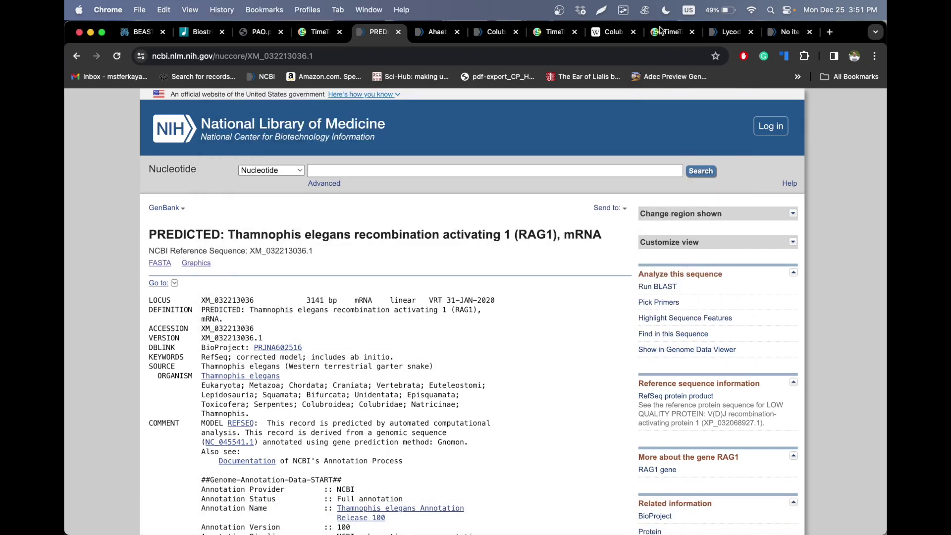
- Return to the Colubridae taxonomy page and examine the list of genera with available genomes
click(482, 32)
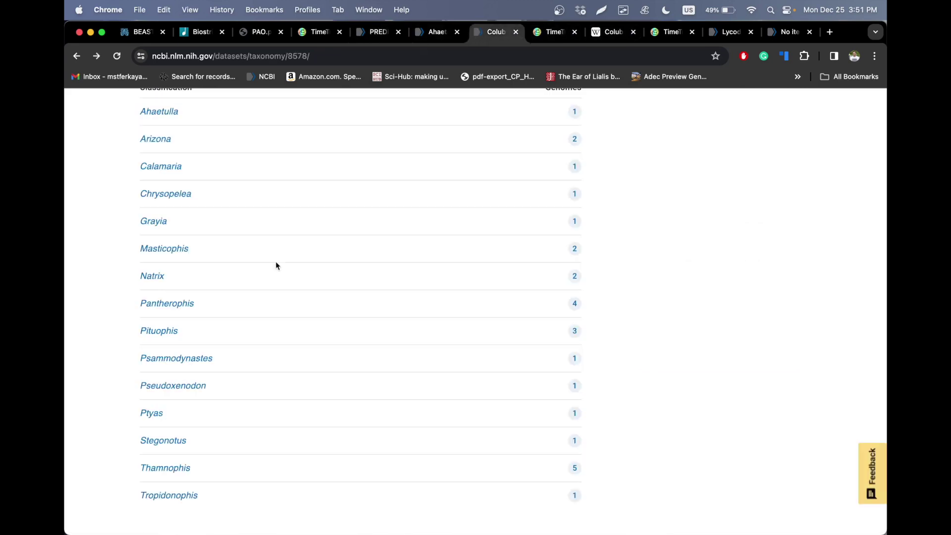
scroll(231, 341, up, 1)
scroll(232, 340, down, 2)
scroll(231, 341, up, 2)
scroll(232, 341, down, 2)
scroll(232, 341, up, 1)
scroll(232, 340, down, 1)
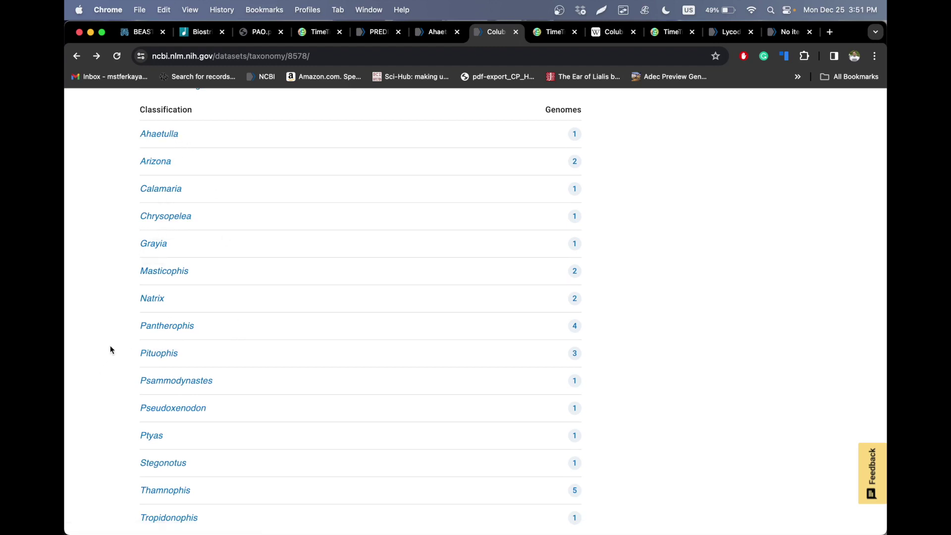
- Return to the Ahaetulla prasina taxonomy page and copy the species name from its heading
click(437, 35)
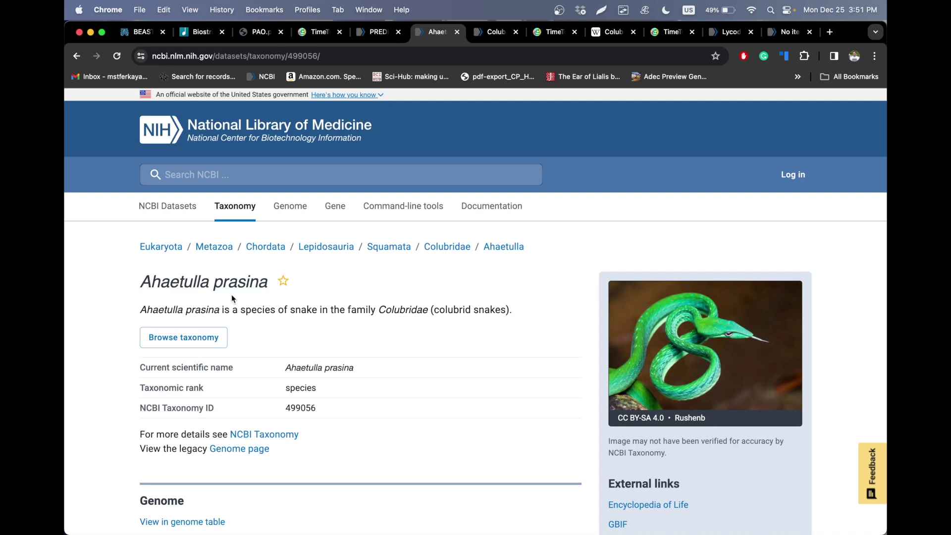
drag(267, 281, 143, 279)
key(super+c)
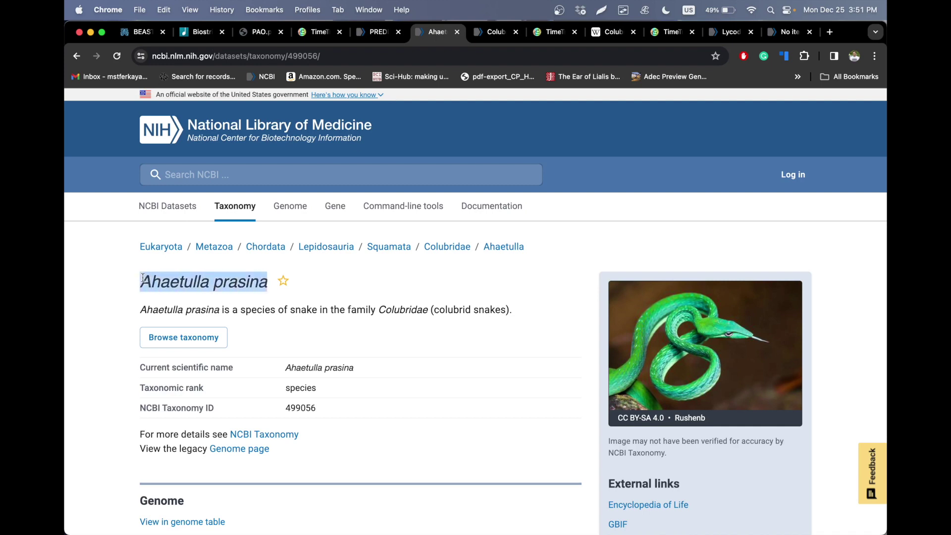
- Open the NCBI homepage in a new tab, search the Nucleotide database for "Ahaetulla prasina RAG1", and look through the results
key(super+t)
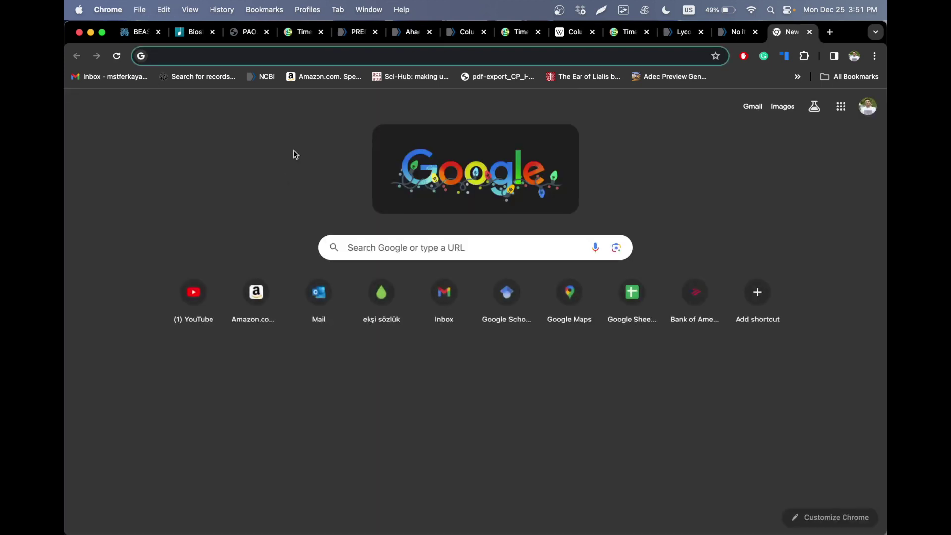
click(266, 77)
click(271, 170)
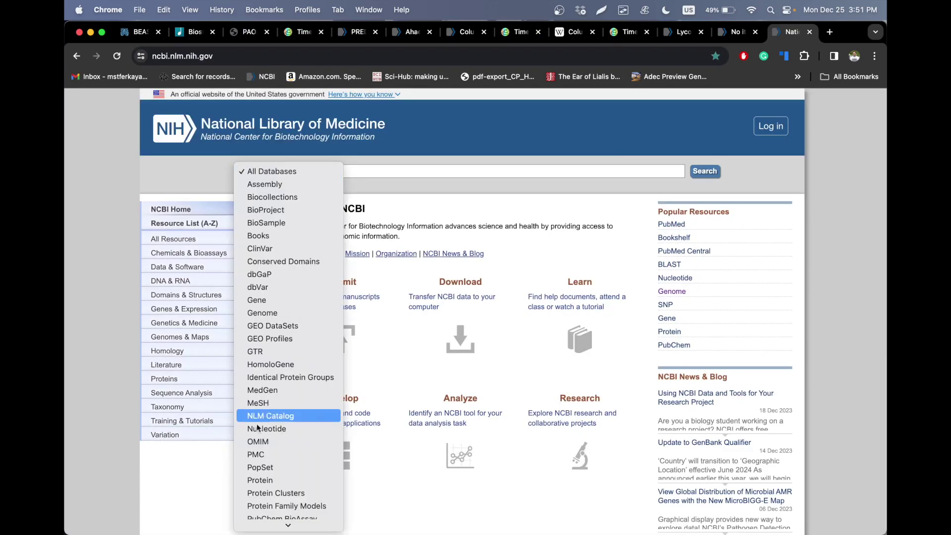
click(266, 429)
key(super+v)
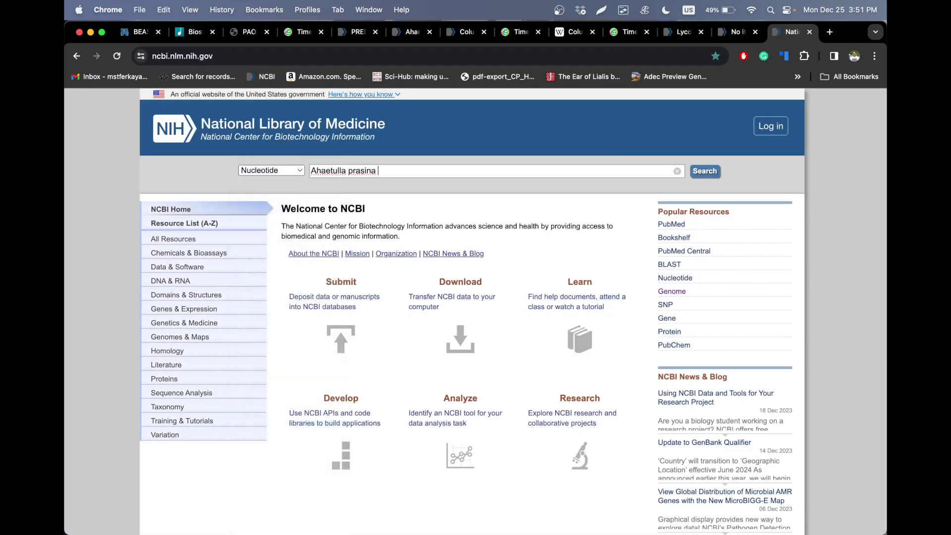
text(RAG1)
key(Return)
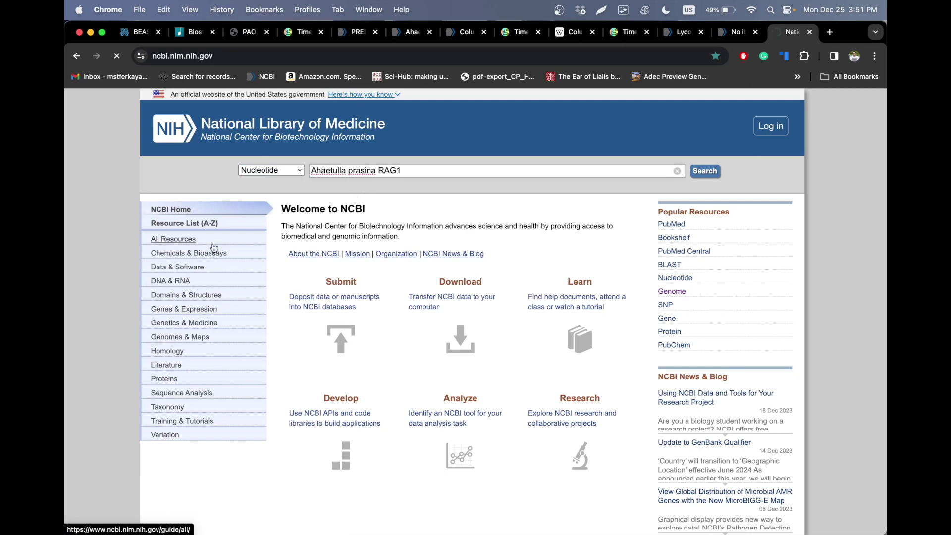
scroll(221, 365, down, 5)
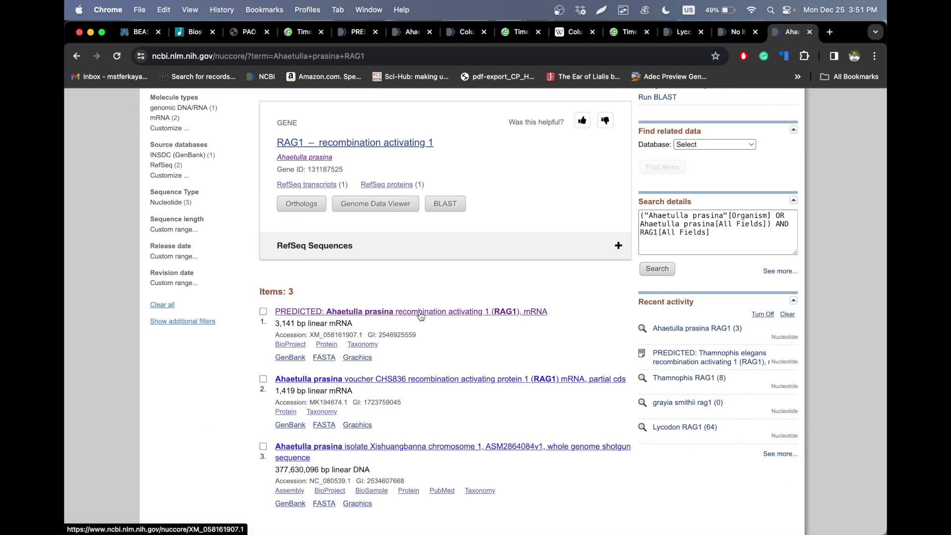
- Switch to Finder and select the Thamnophis elegans and Ahaetulla prasina RAG1 FASTA files in Downloads
key(alt+Tab)
click(418, 153)
click(410, 158)
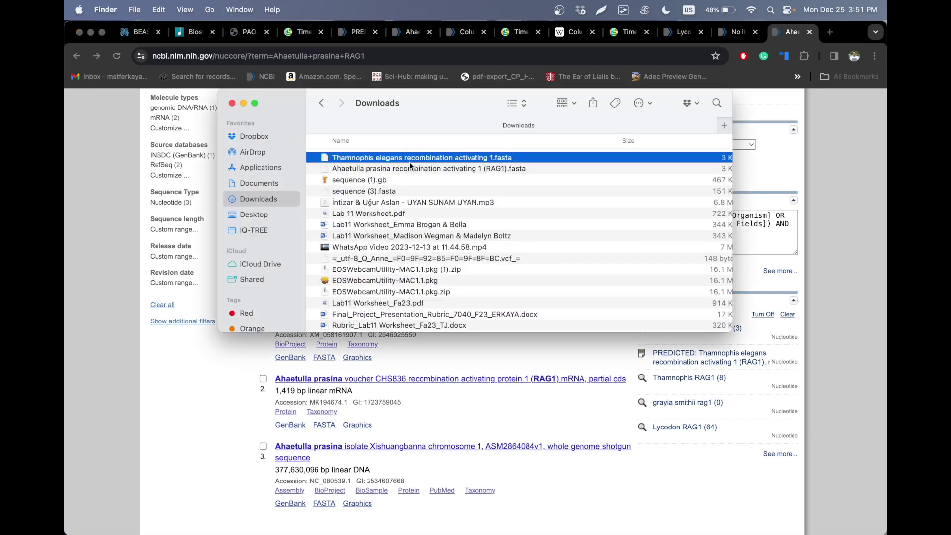
shift+click(412, 168)
- Switch to Geneious Prime, close the Primer_Design window, and create a subfolder named "trial2" inside RAG1_firstpartDesign
key(alt+Tab)
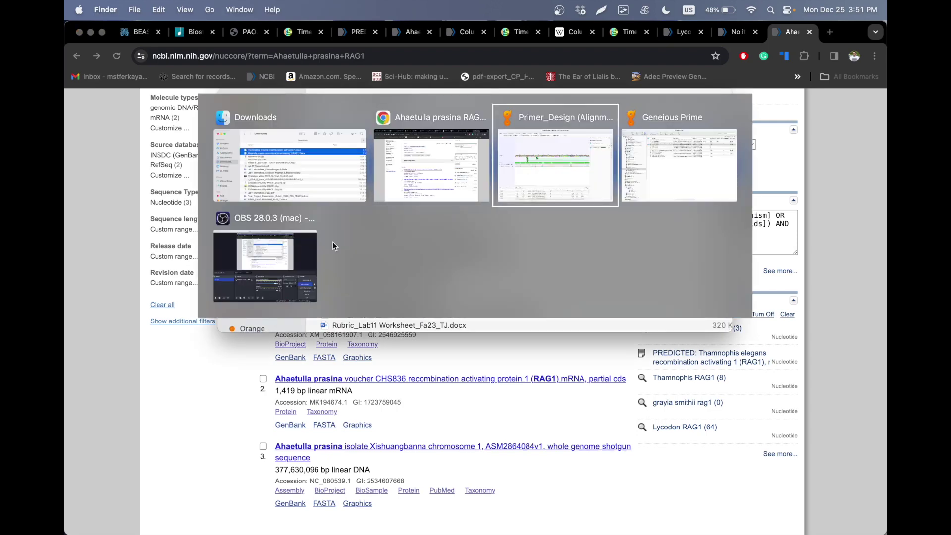
click(71, 29)
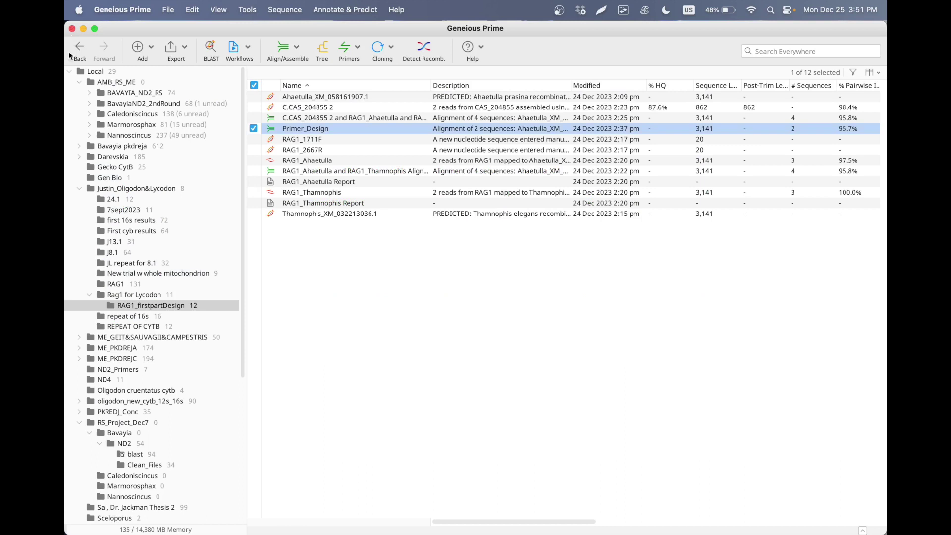
click(166, 10)
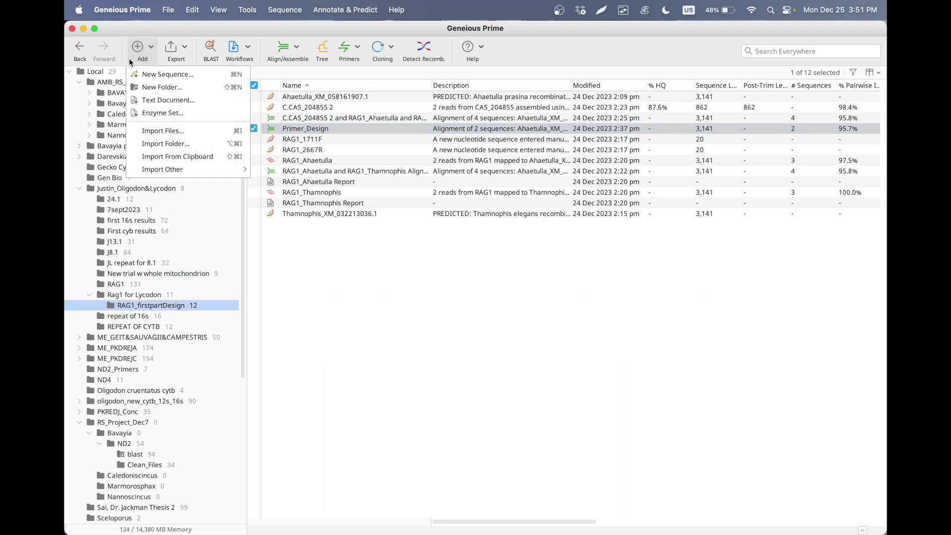
click(142, 88)
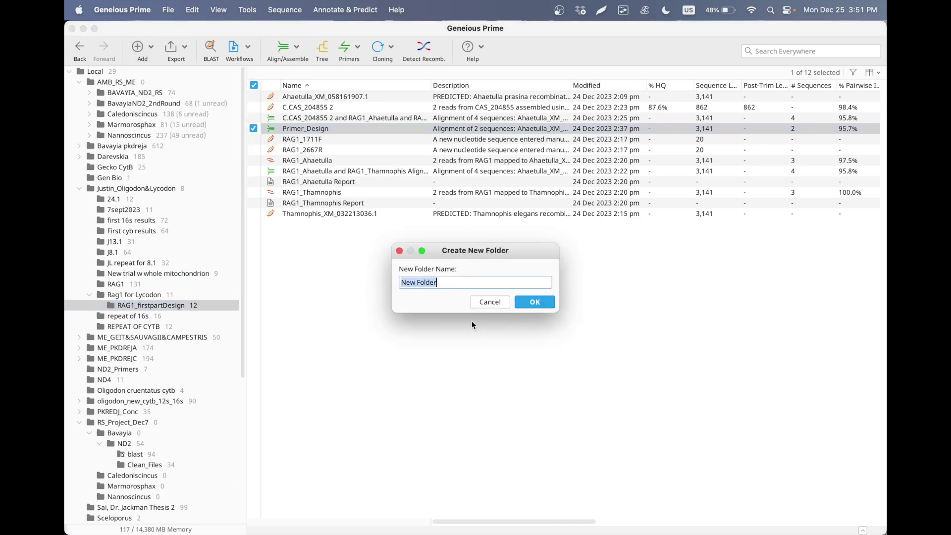
text(trial2)
key(Return)
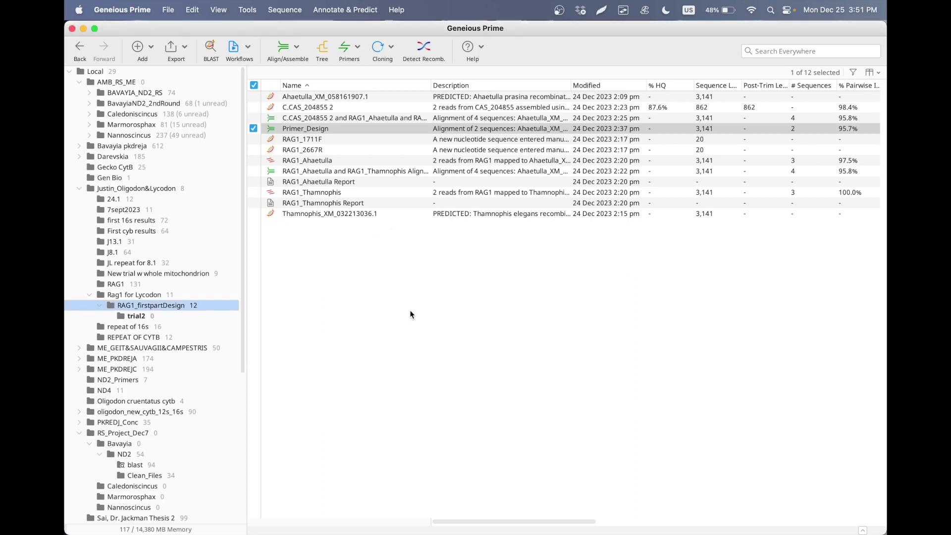
- Import the two selected FASTA files from Finder into the trial2 folder, keeping the sequences separate
click(131, 317)
key(super+Tab)
drag(453, 160, 774, 150)
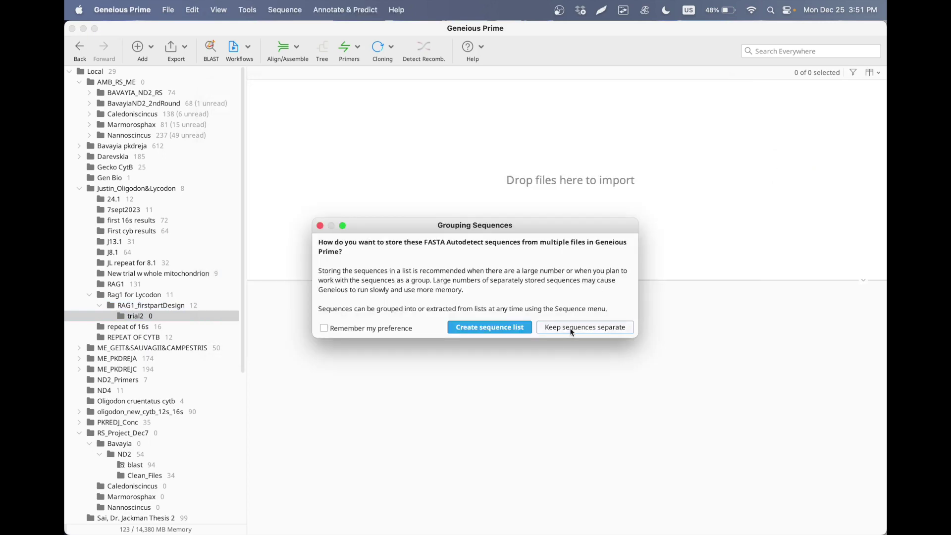
click(570, 328)
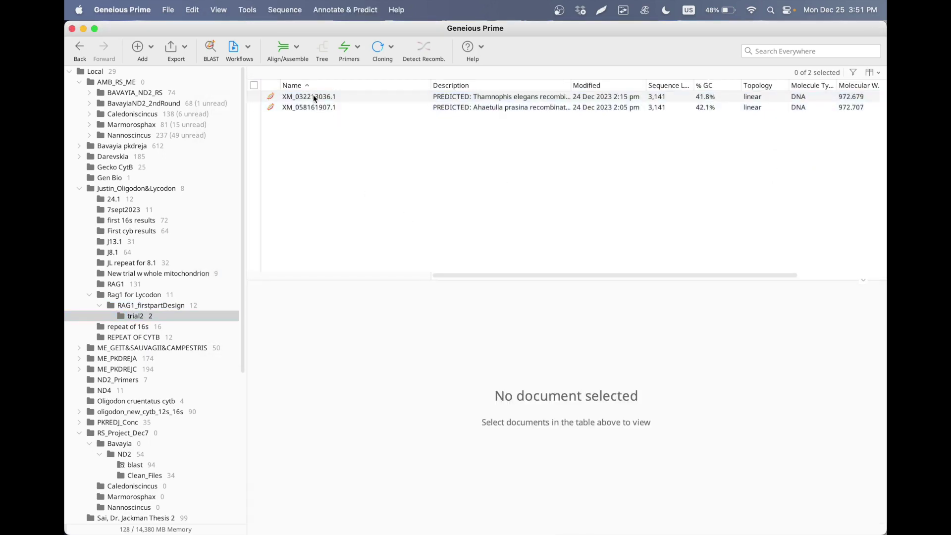
- Batch rename both imported sequences, replacing the Name field with each document's Description
click(254, 85)
click(219, 6)
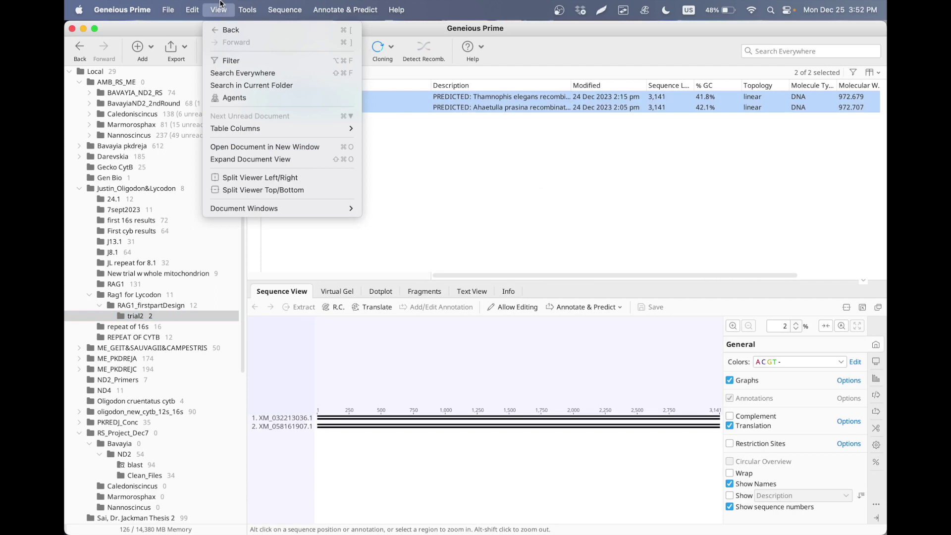
mouse_move(195, 7)
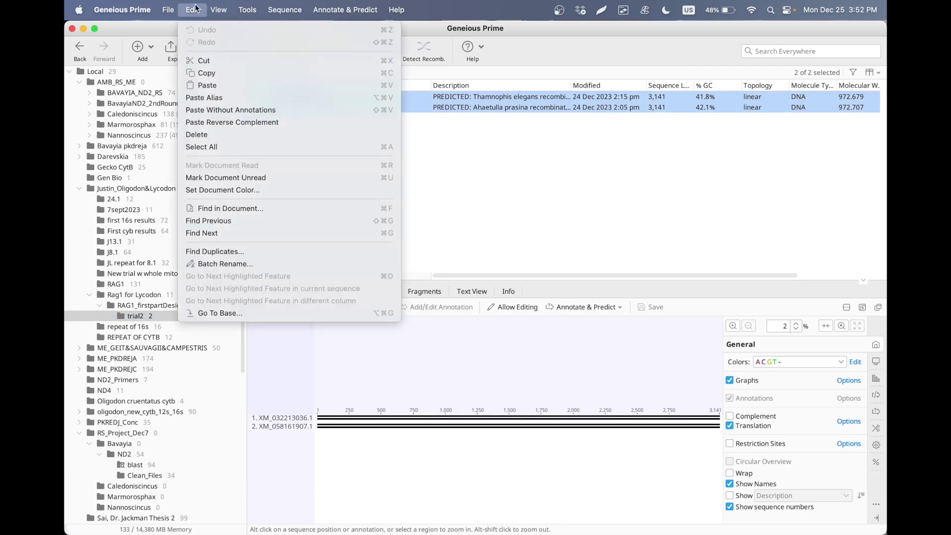
click(228, 263)
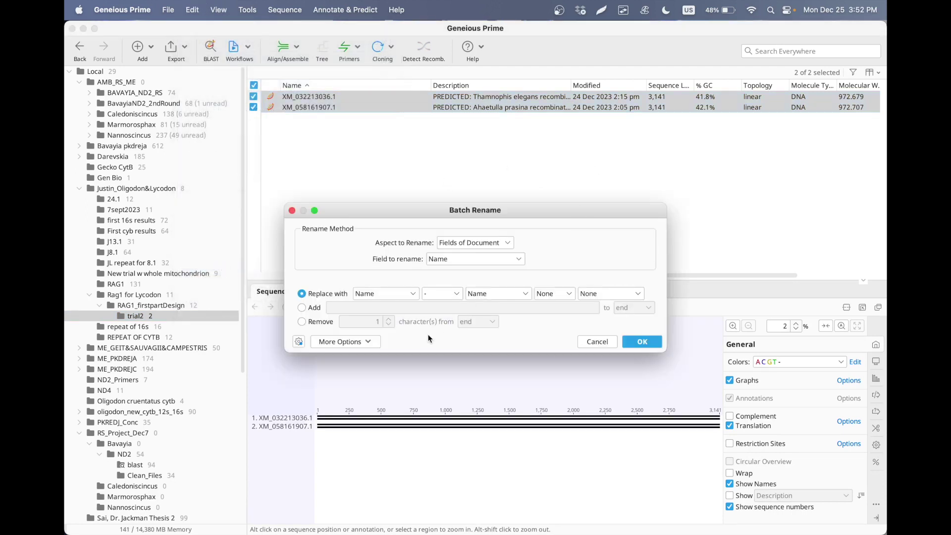
click(403, 294)
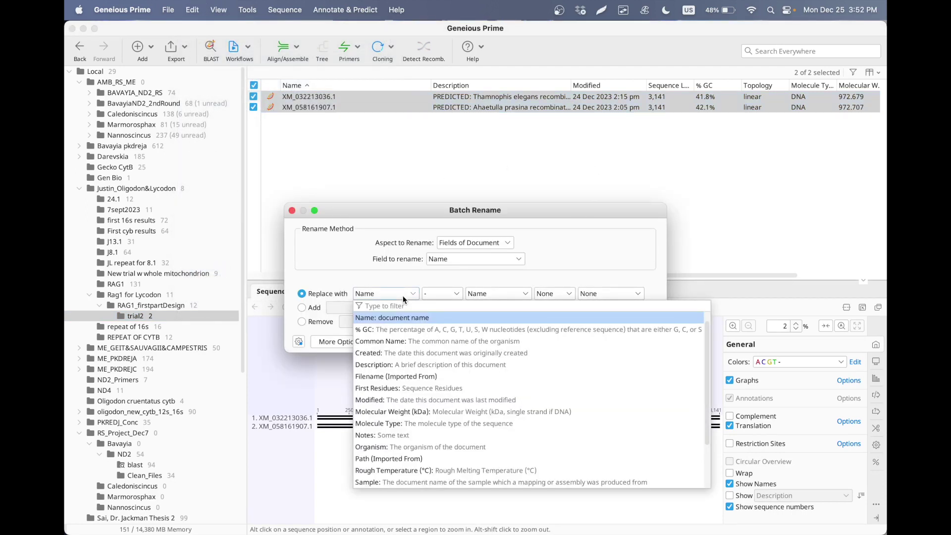
click(396, 358)
click(636, 338)
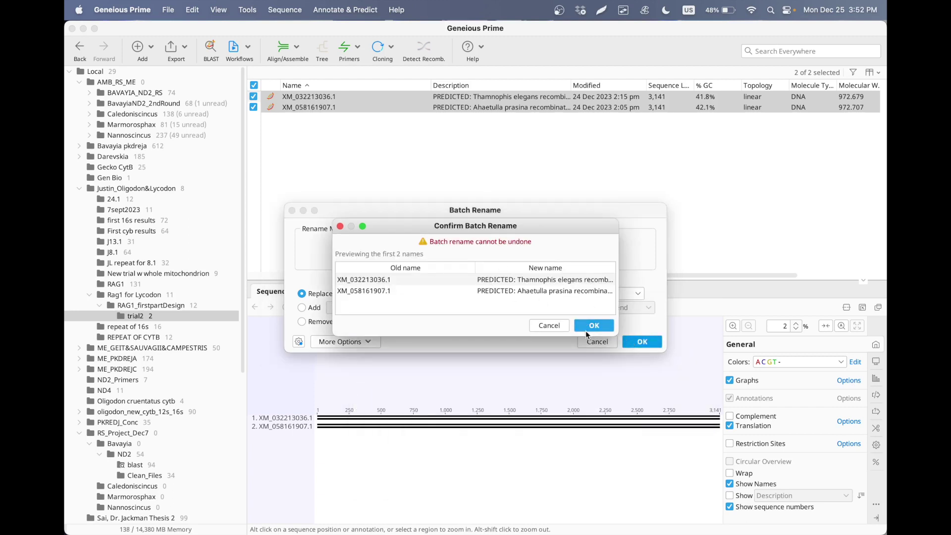
click(585, 326)
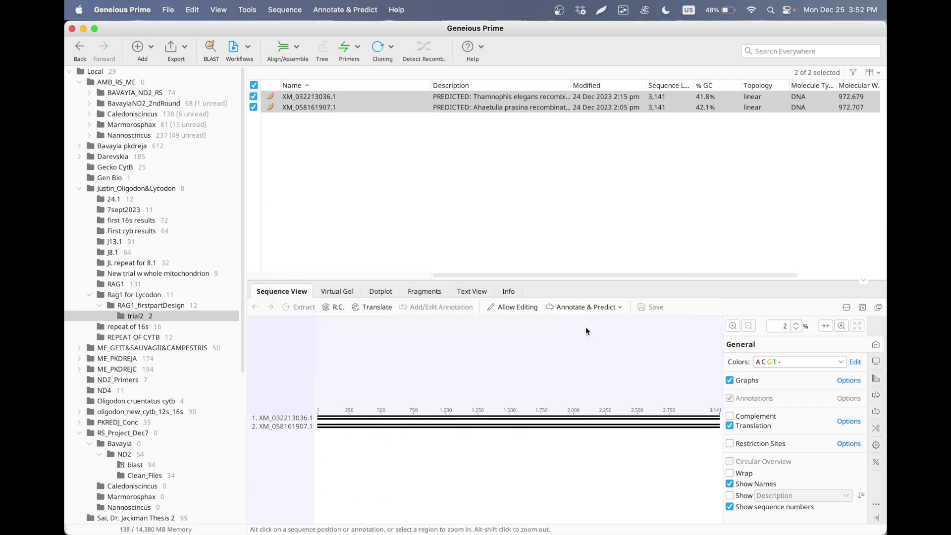
- Remove the "PREDICTED:" prefix from the Ahaetulla prasina sequence's name
click(251, 87)
click(307, 99)
click(307, 98)
key(Left)
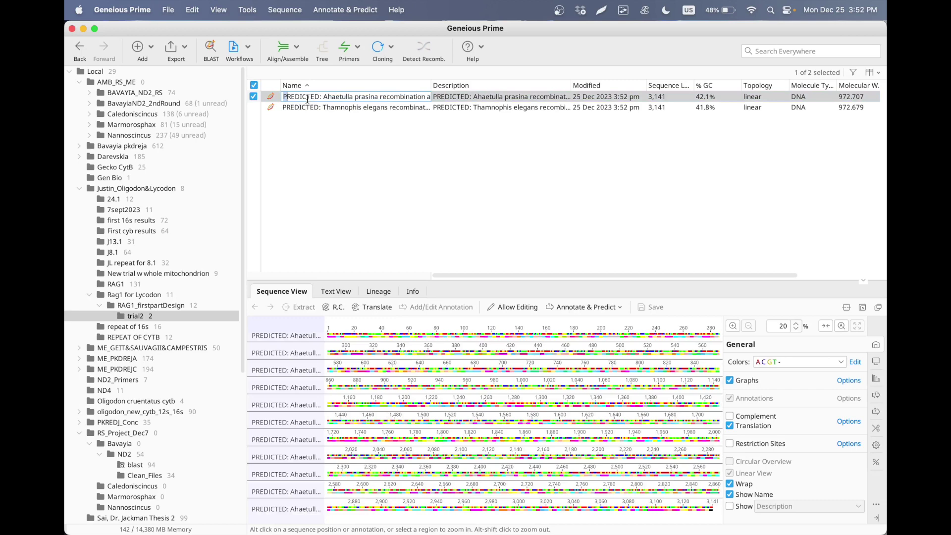
key(BackSpace)
key(Return)
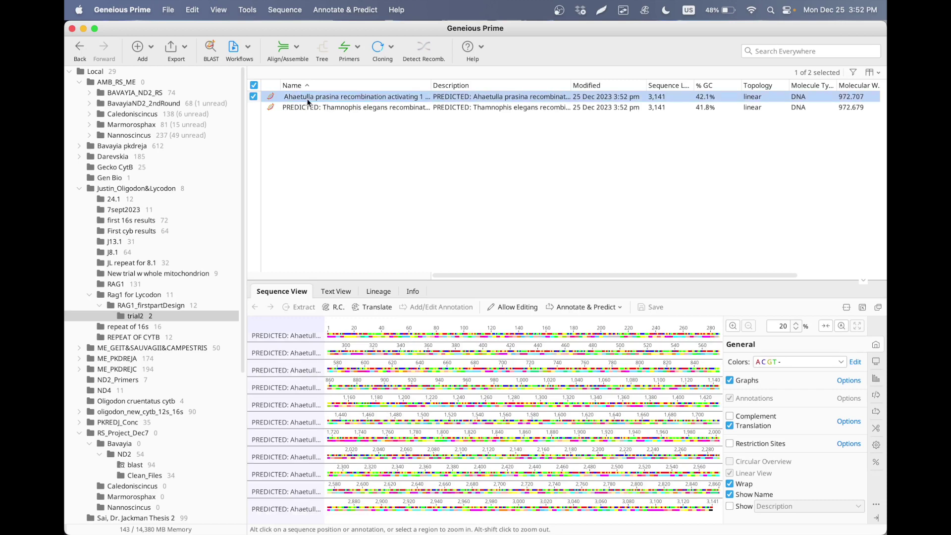
- Remove the "PREDICTED:" prefix from the Thamnophis elegans sequence's name
click(307, 107)
click(307, 107)
key(Left)
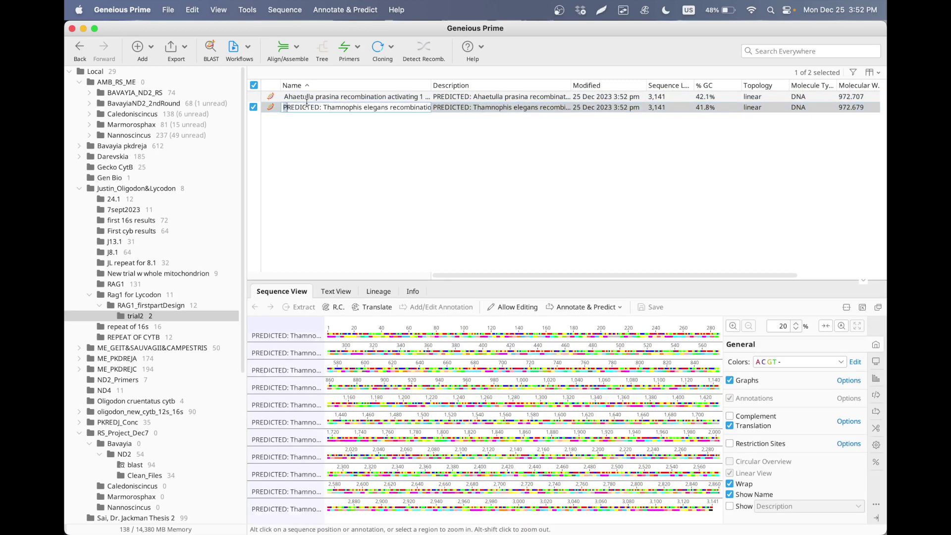
key(BackSpace)
key(Return)
- Select both the Ahaetulla prasina and Thamnophis elegans RAG1 sequences and align them
click(253, 96)
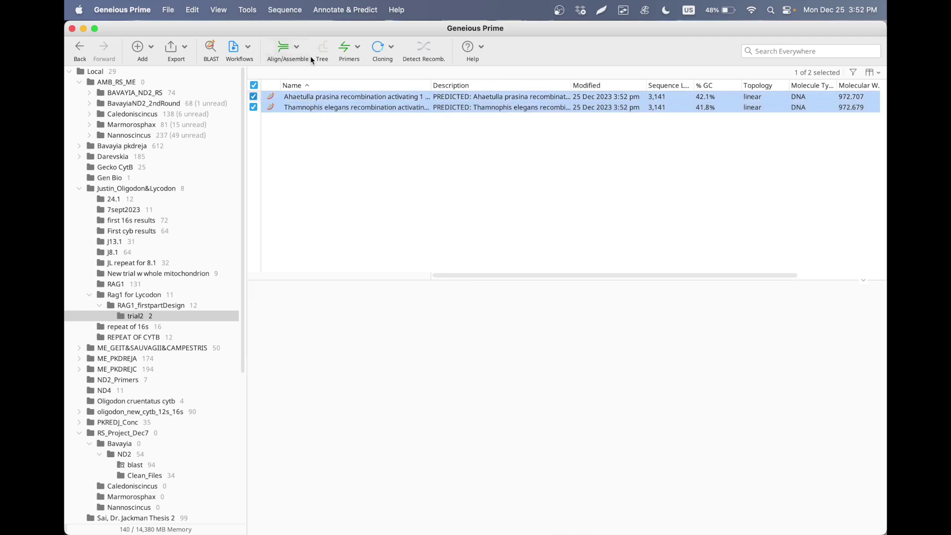
click(292, 52)
click(290, 74)
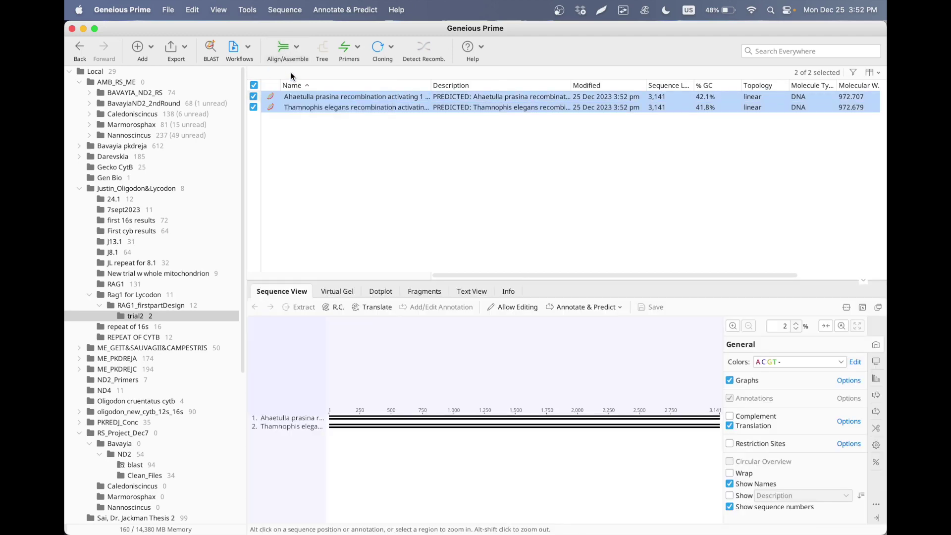
click(616, 330)
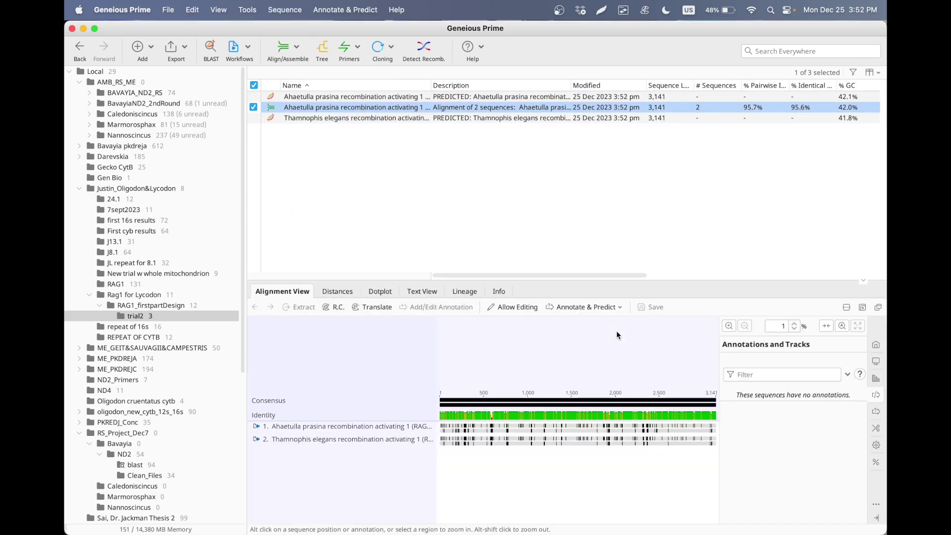
- Open the Ahaetulla prasina and Thamnophis elegans alignment in its own window and magnify it to show individual bases
click(729, 326)
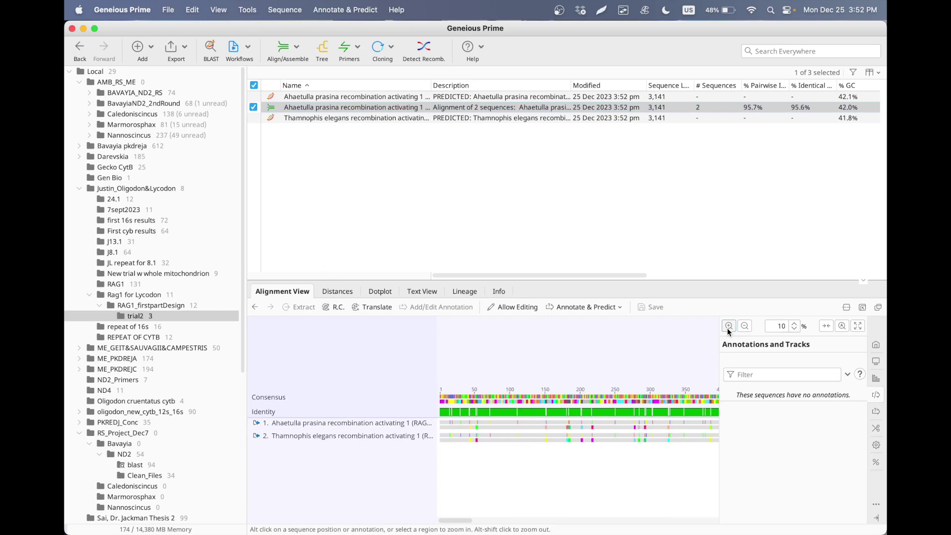
double_click(290, 108)
click(728, 82)
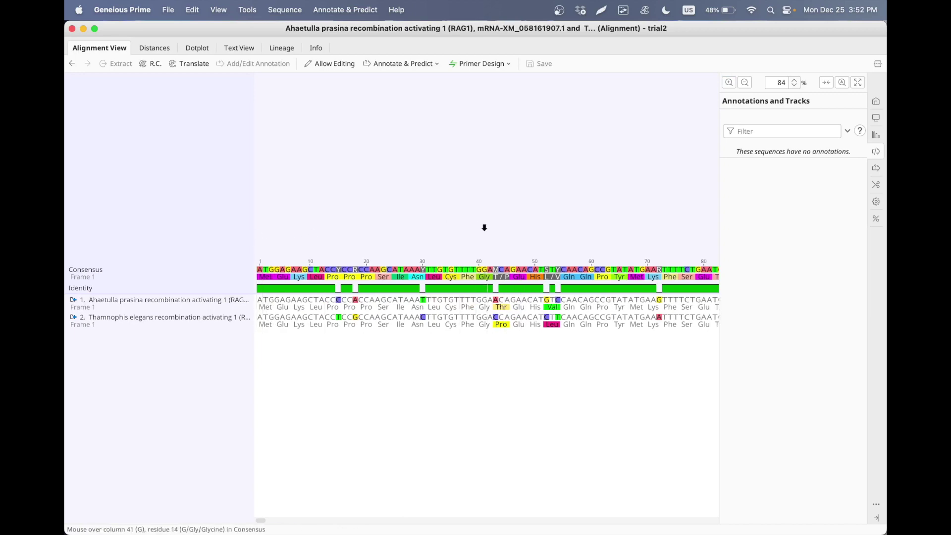
- Examine the whole alignment for conserved stretches and mismatches between the two RAG1 sequences
scroll(484, 227, right, 20)
scroll(484, 228, left, 12)
scroll(484, 228, left, 12)
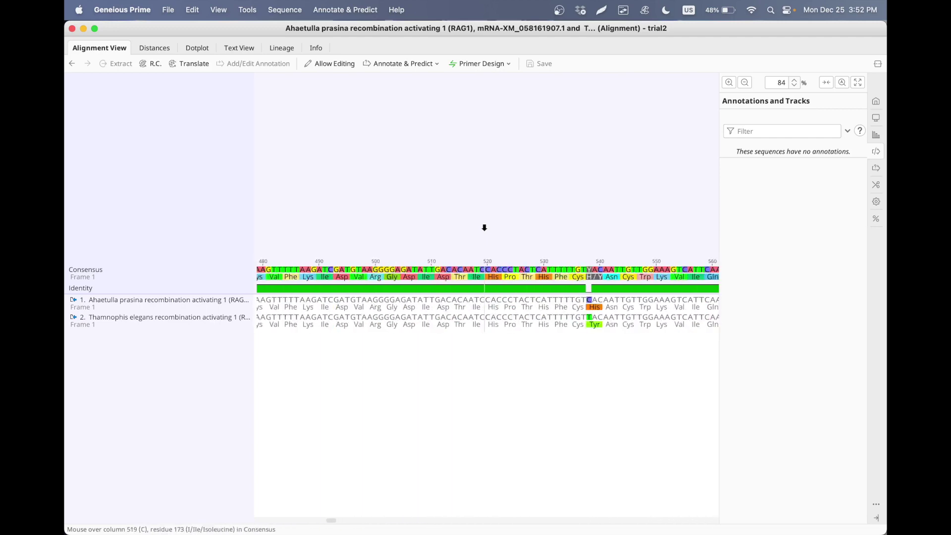
scroll(485, 227, left, 2)
click(748, 85)
click(747, 84)
click(748, 84)
click(748, 85)
click(745, 83)
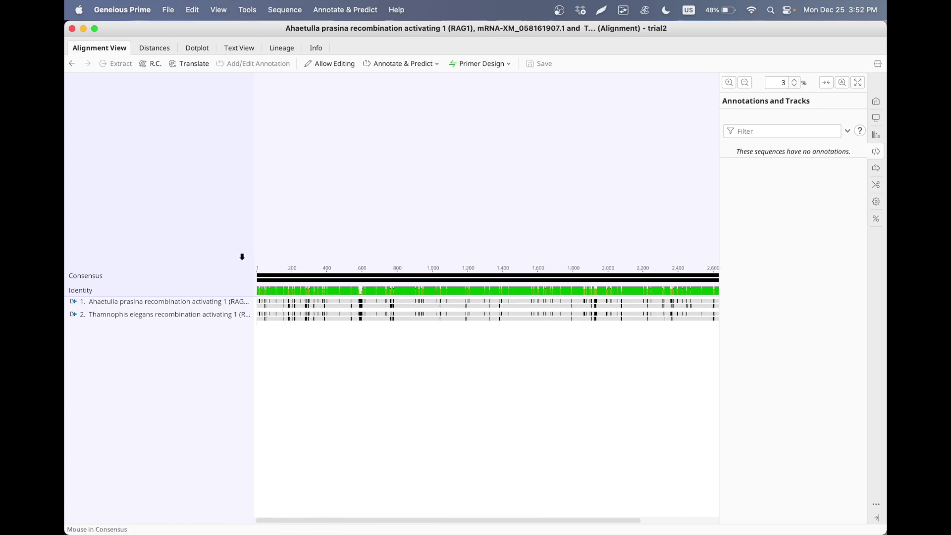
scroll(564, 261, right, 4)
scroll(568, 261, left, 4)
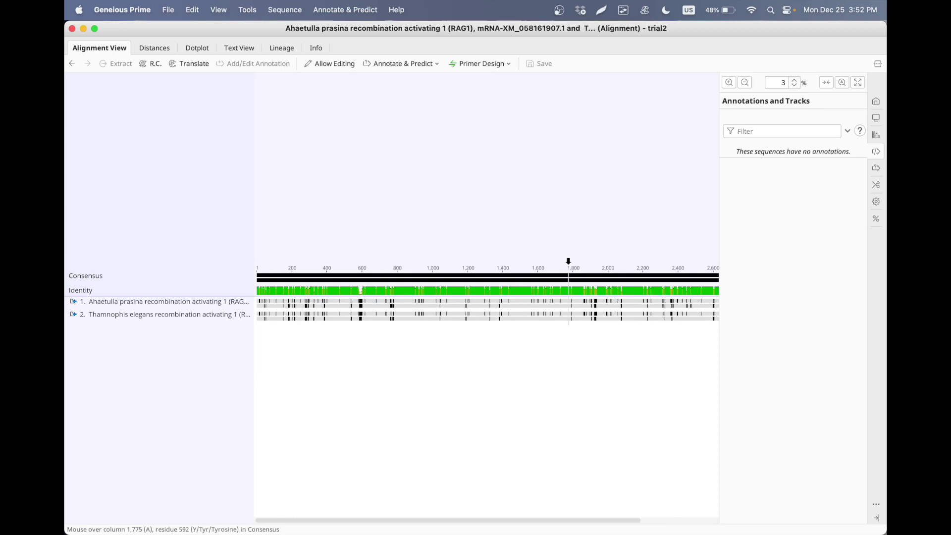
click(729, 83)
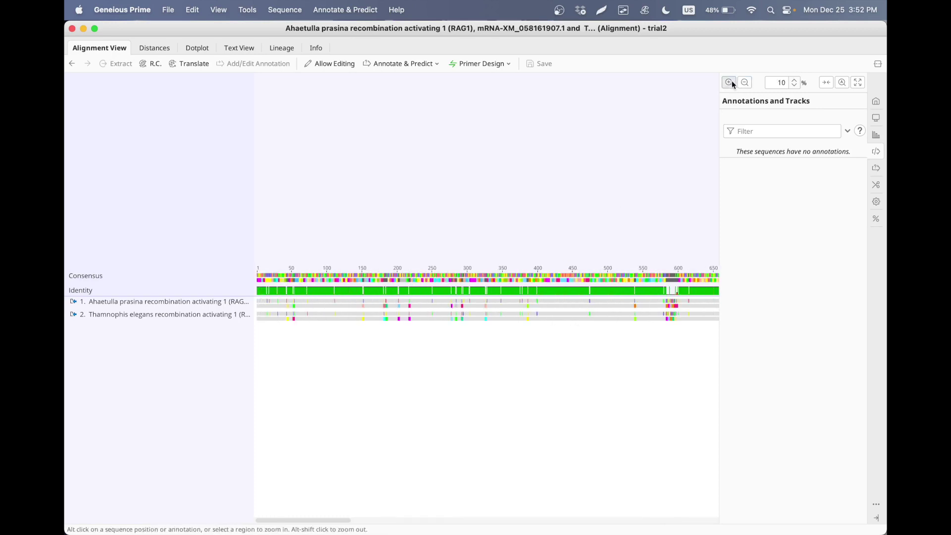
scroll(450, 233, right, 10)
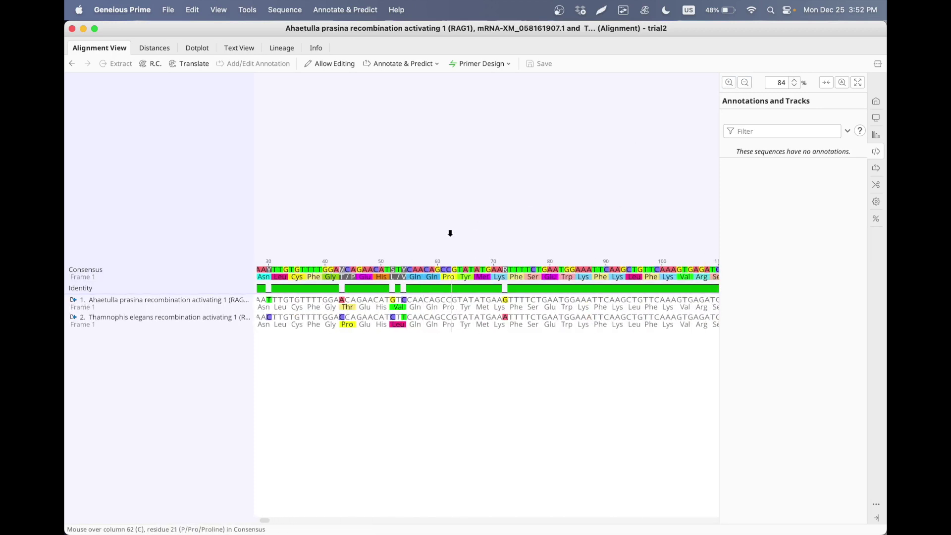
- Select the conserved columns 73 to 110 in both sequences, followed by columns 112 to 151, to check the uninterrupted lengths
drag(326, 252, 540, 250)
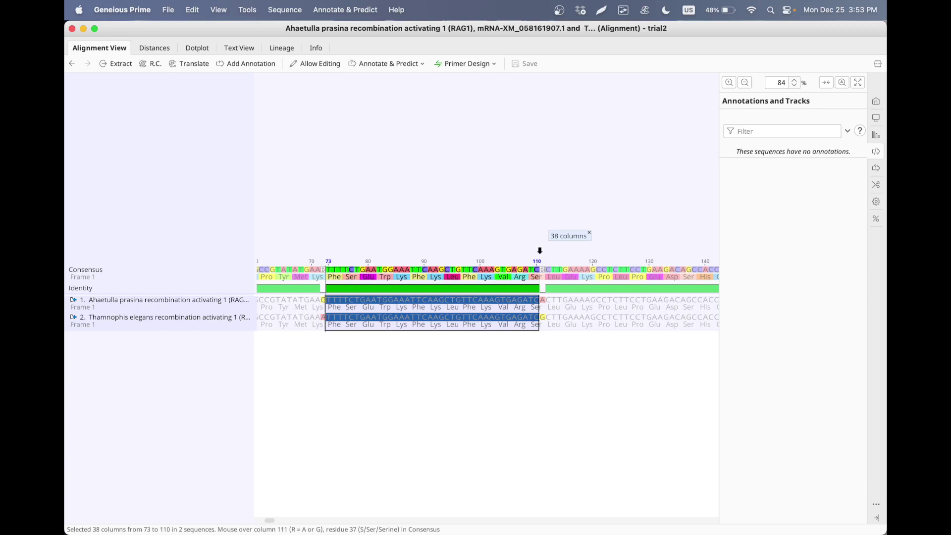
scroll(539, 250, right, 4)
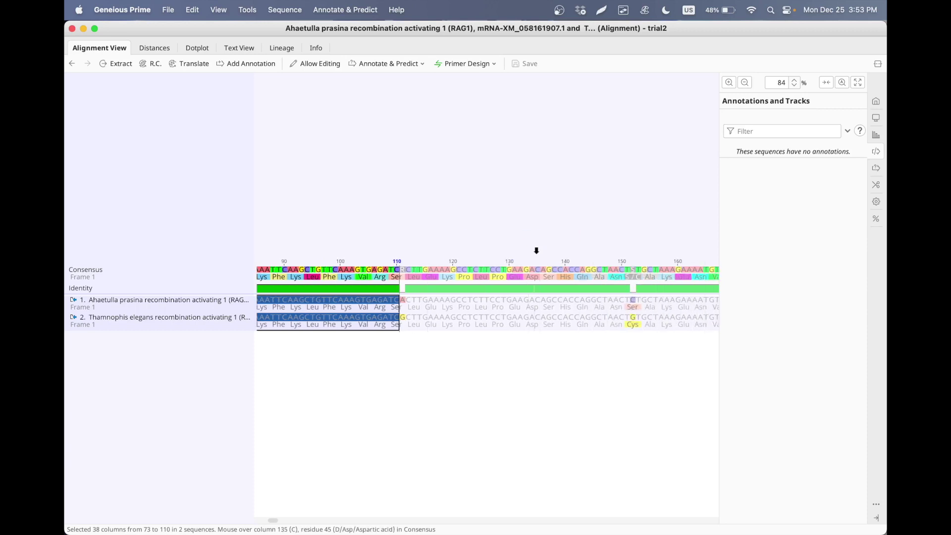
drag(405, 247, 630, 244)
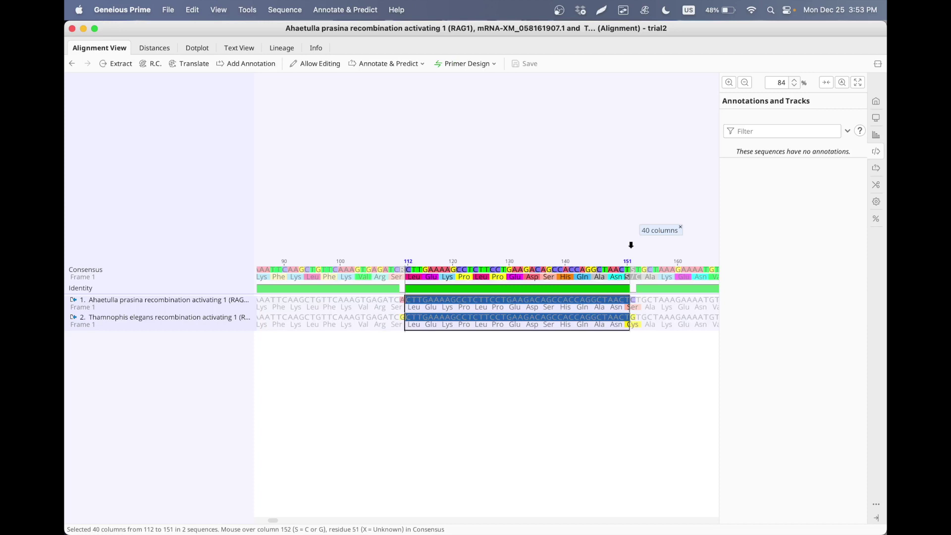
- Select columns 73 to 151 across the single mismatch at column 111, clear the selection and check the rest of the alignment
scroll(392, 217, left, 3)
click(393, 219)
drag(267, 237, 513, 253)
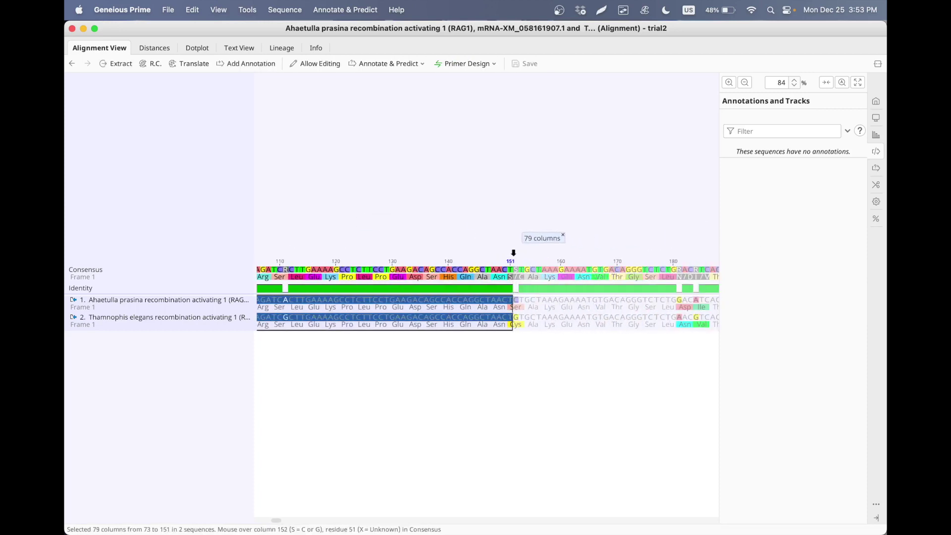
scroll(514, 253, left, 5)
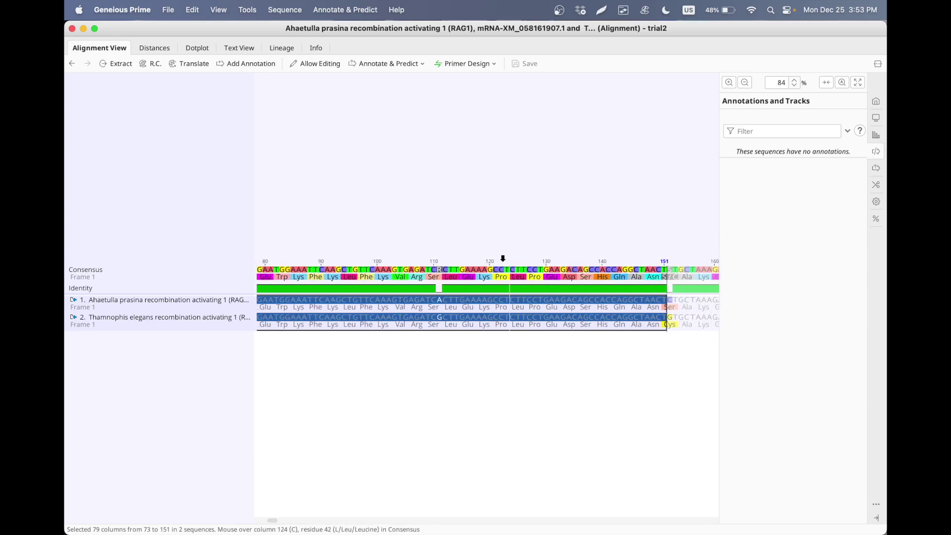
scroll(480, 208, right, 1)
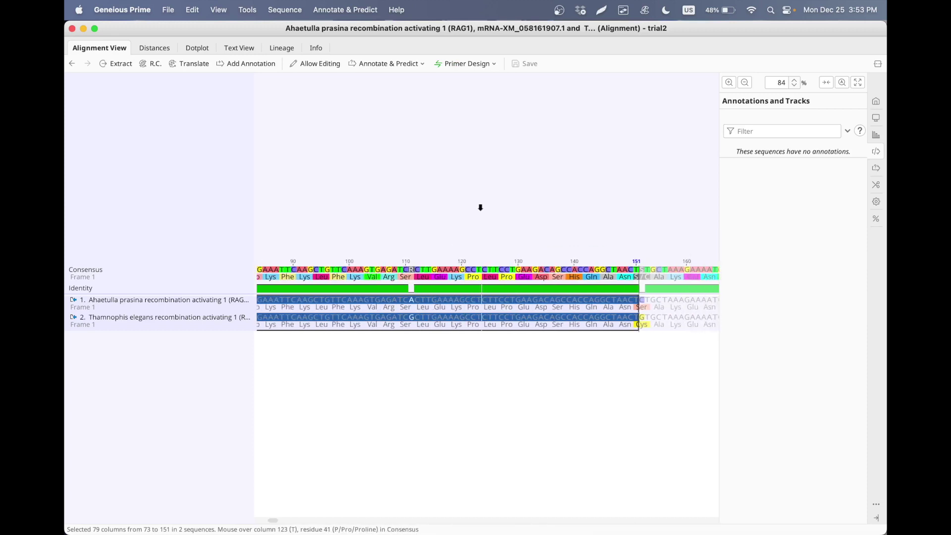
click(480, 207)
scroll(480, 208, right, 20)
scroll(480, 207, left, 20)
- Select columns 1 to 1,510 across the consensus and both aligned sequences
click(744, 83)
click(745, 82)
click(745, 82)
click(744, 82)
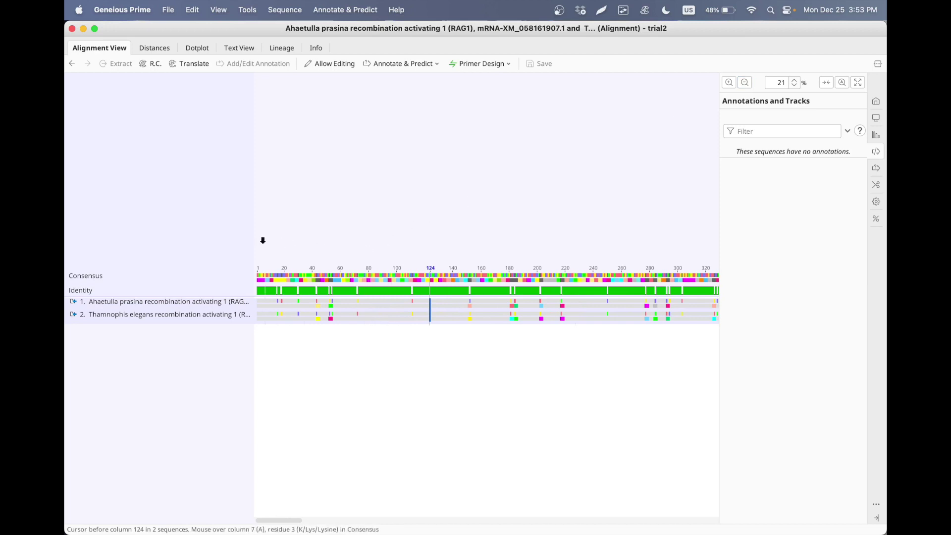
drag(254, 241, 748, 131)
click(745, 83)
click(744, 82)
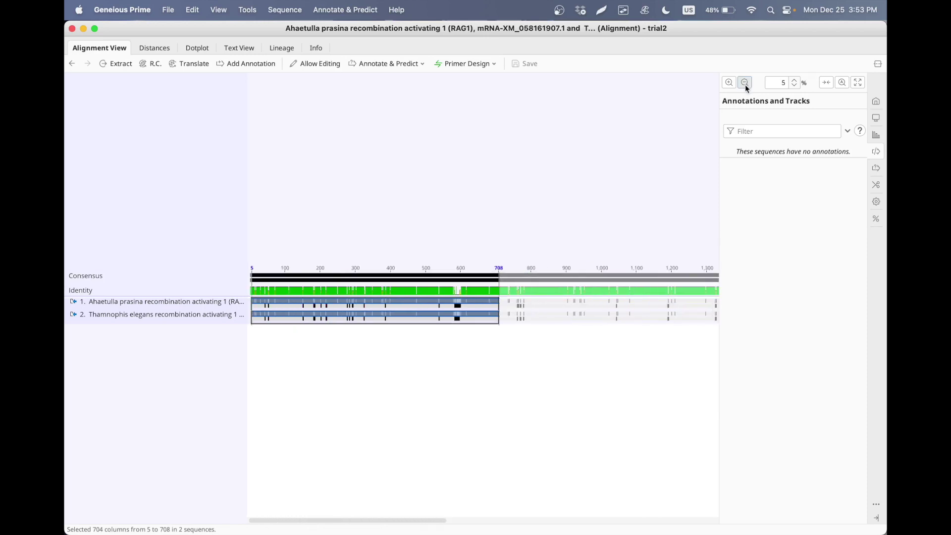
click(469, 153)
drag(513, 223, 233, 222)
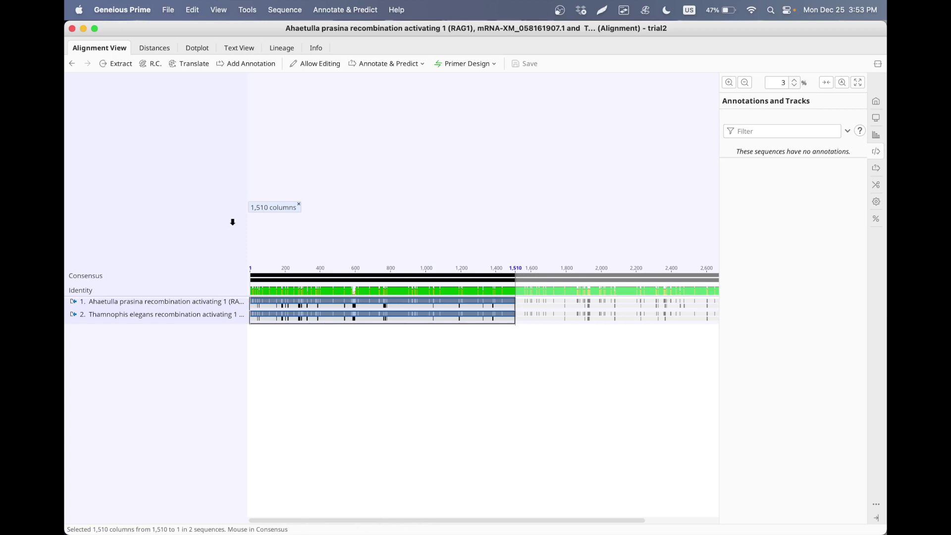
- Design six new forward and reverse primer pairs within 1 to 1,510 with product size 1,200 to 1,500, and save the alignment
click(247, 11)
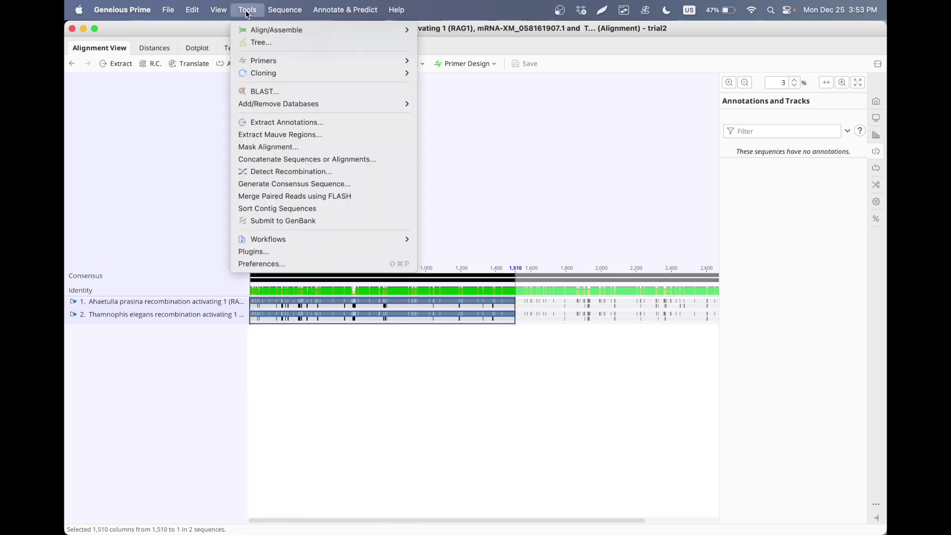
key(Escape)
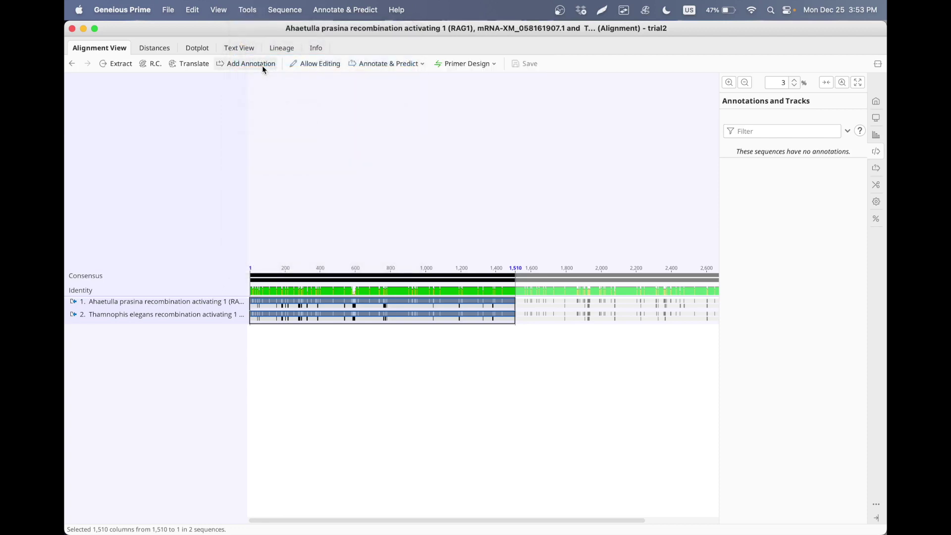
click(248, 11)
mouse_move(252, 64)
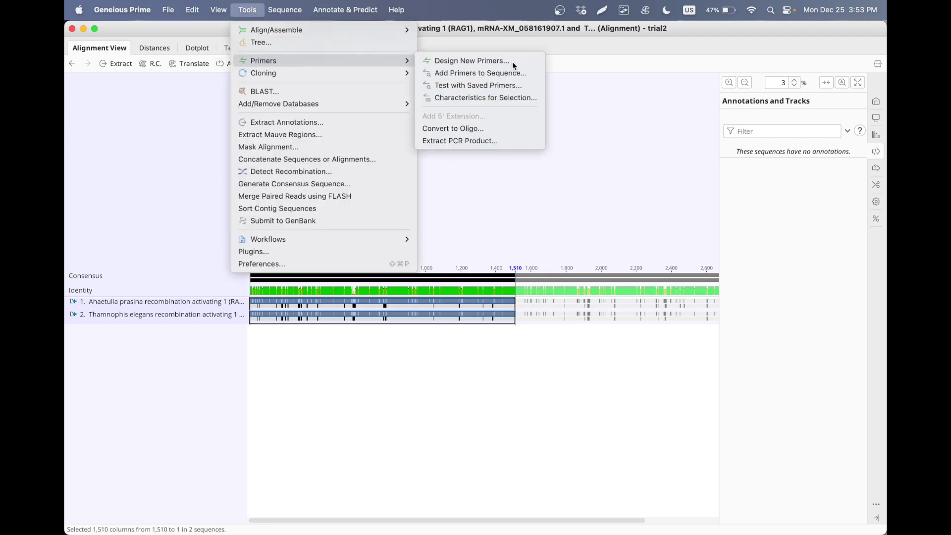
click(513, 64)
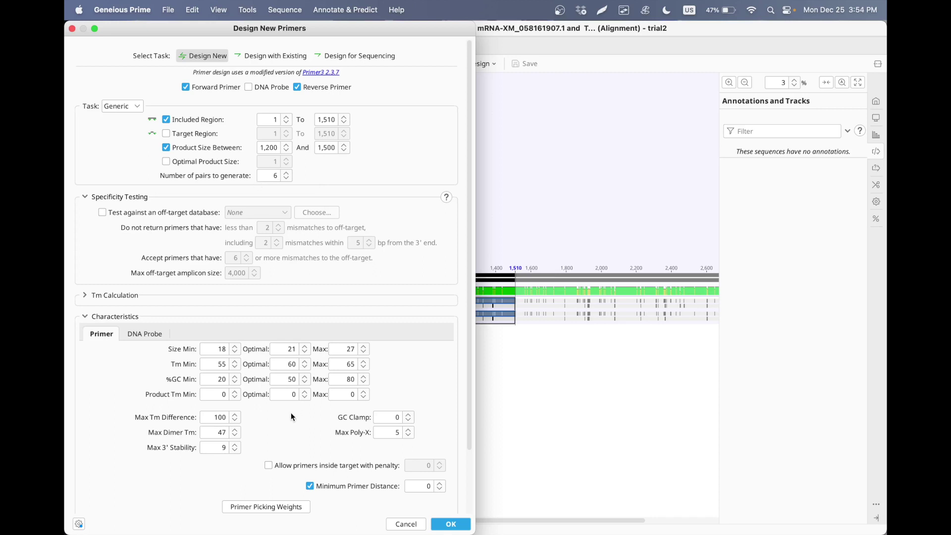
click(451, 524)
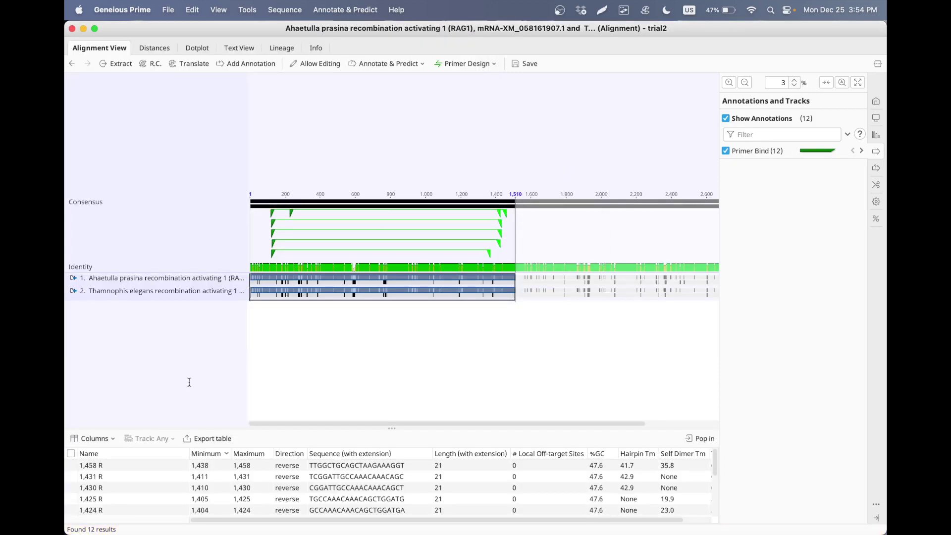
click(519, 65)
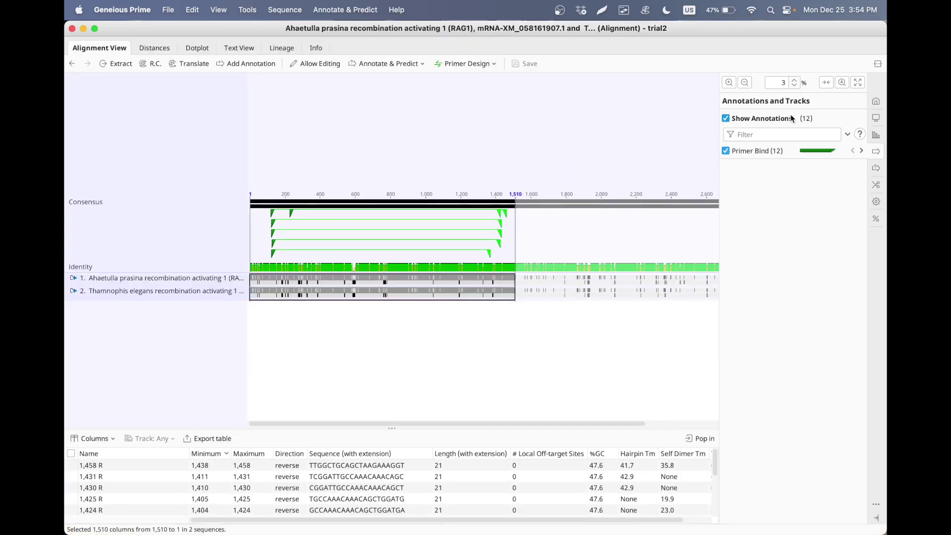
- Select forward primer 118 F on the consensus and inspect the reverse primers near the end of the region
click(729, 82)
click(728, 82)
scroll(443, 216, left, 15)
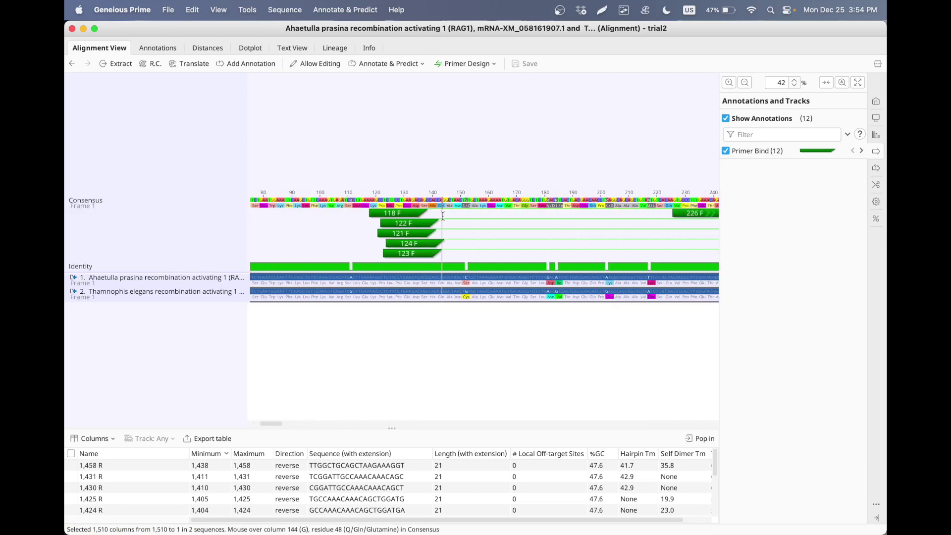
scroll(442, 216, right, 2)
click(367, 215)
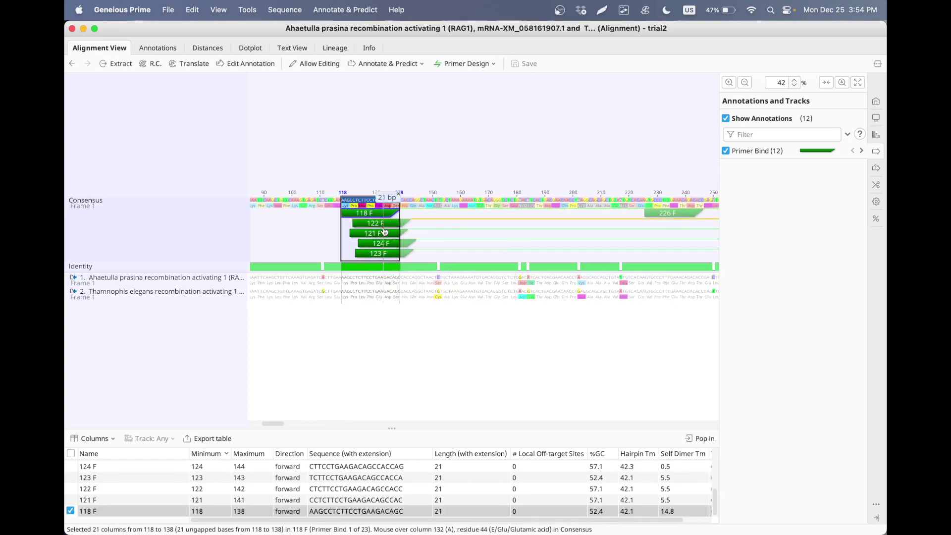
scroll(581, 258, right, 15)
scroll(582, 257, right, 15)
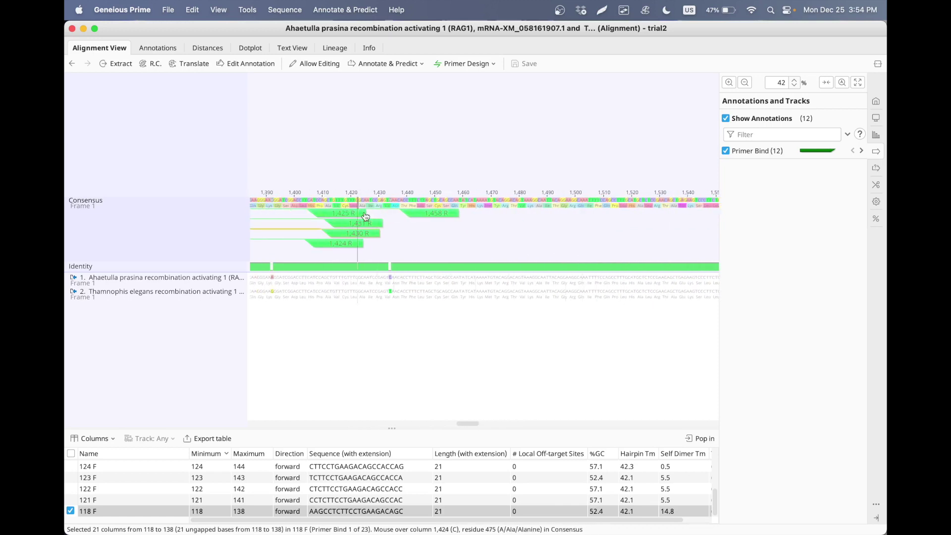
scroll(365, 216, left, 5)
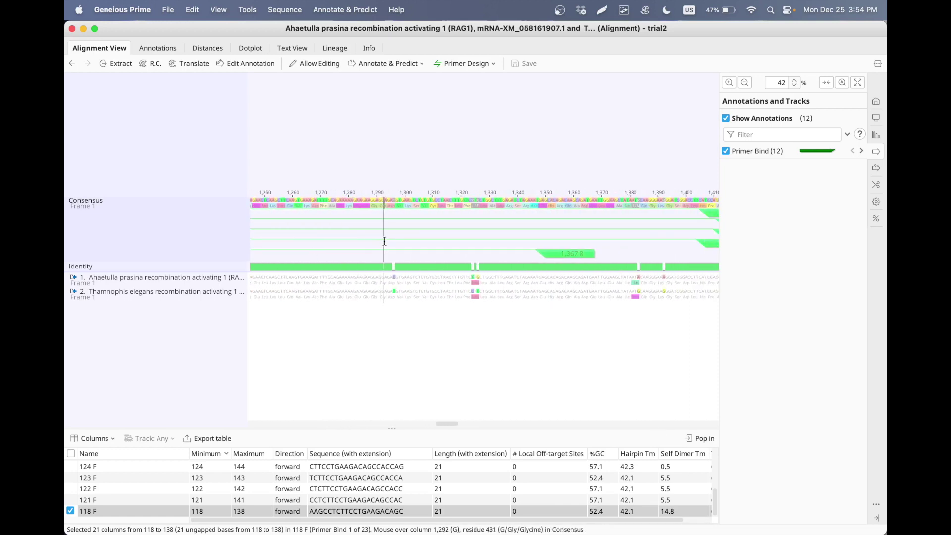
- Select reverse primer 1,367 R and forward primer 121 F in turn, and check the pairs they belong to
click(574, 255)
scroll(574, 254, left, 20)
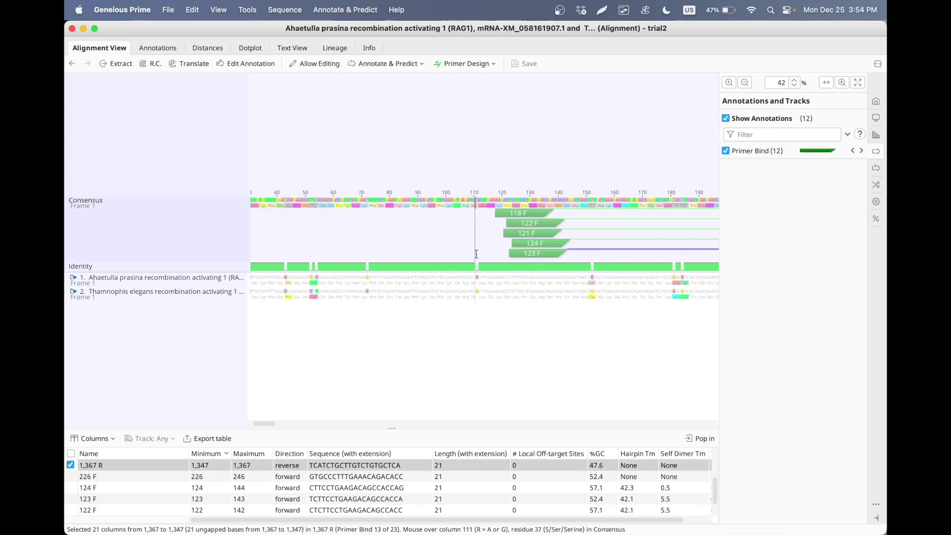
click(517, 232)
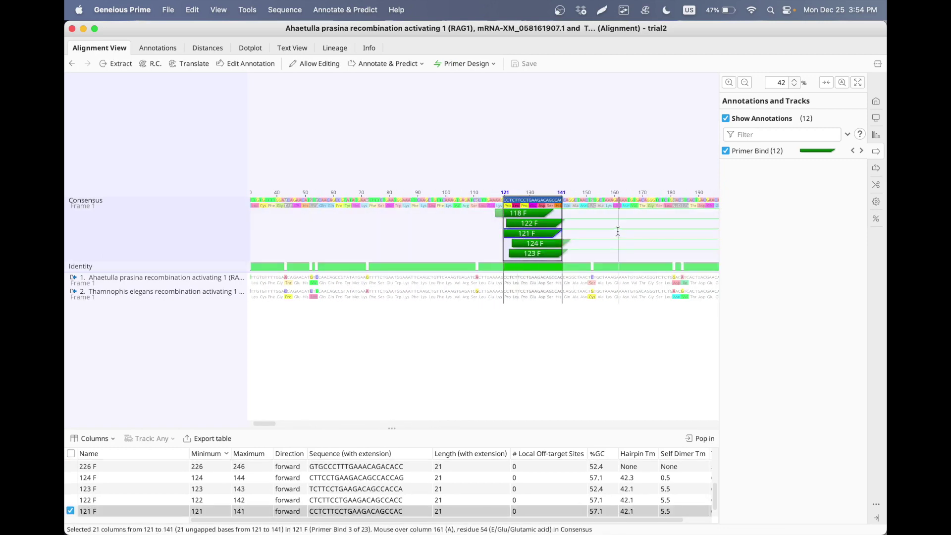
scroll(617, 231, right, 20)
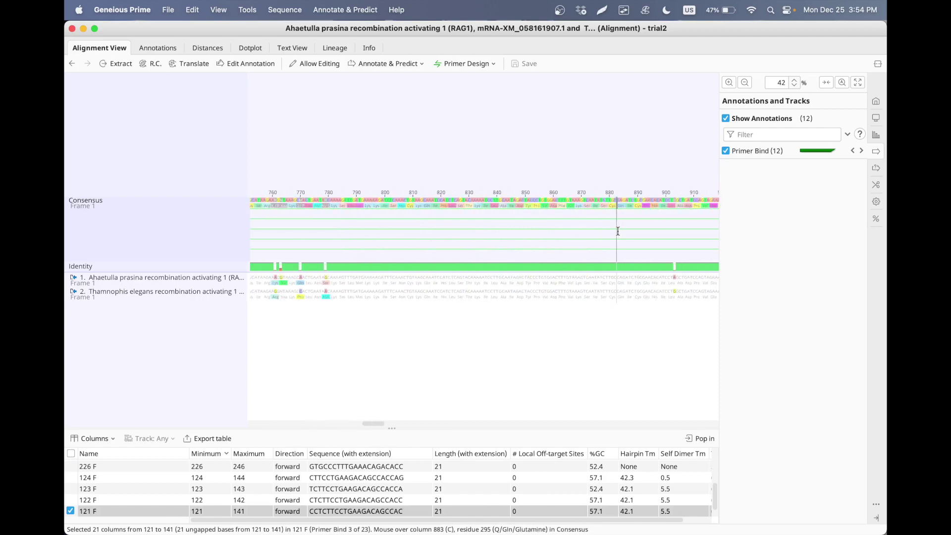
scroll(617, 231, right, 5)
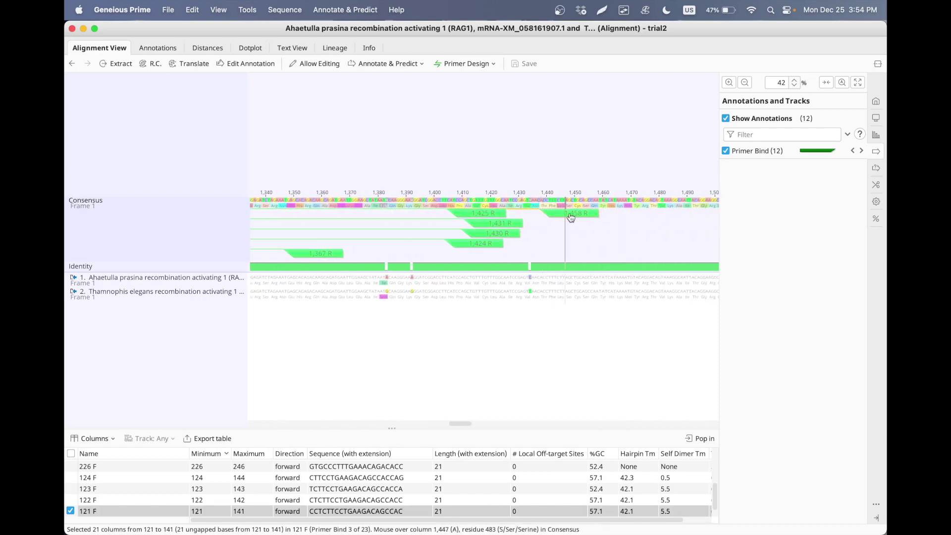
- Select reverse primers 1,458 R and 1,425 R in turn, and view the details of 1,425 R
click(570, 213)
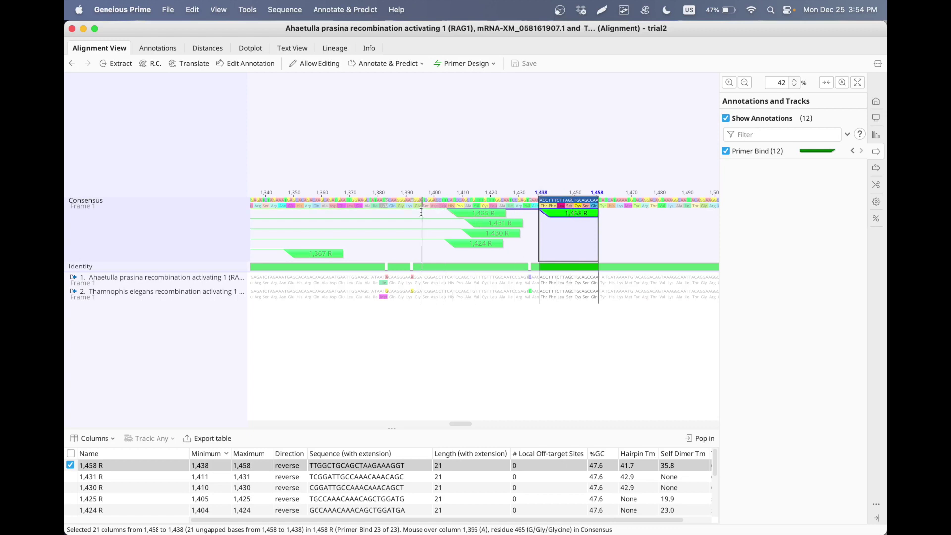
scroll(421, 212, left, 2)
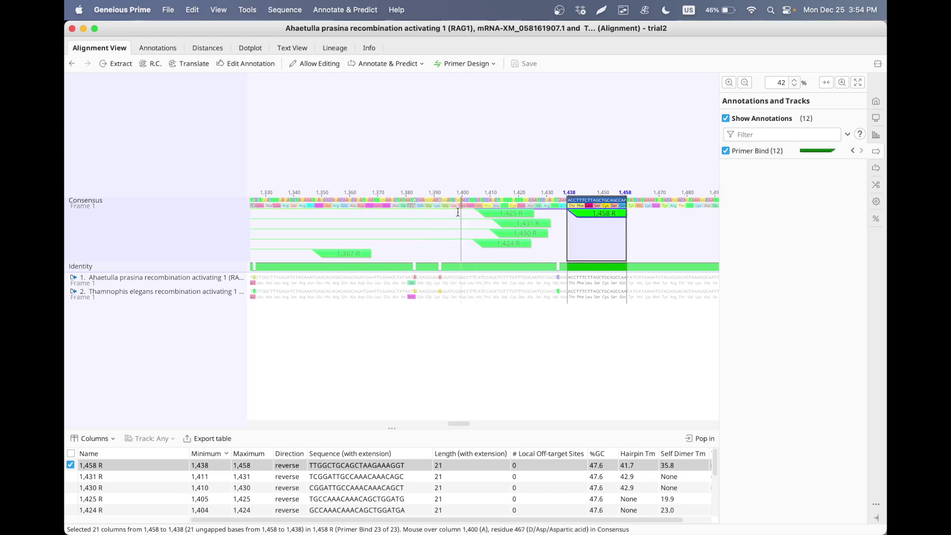
click(508, 216)
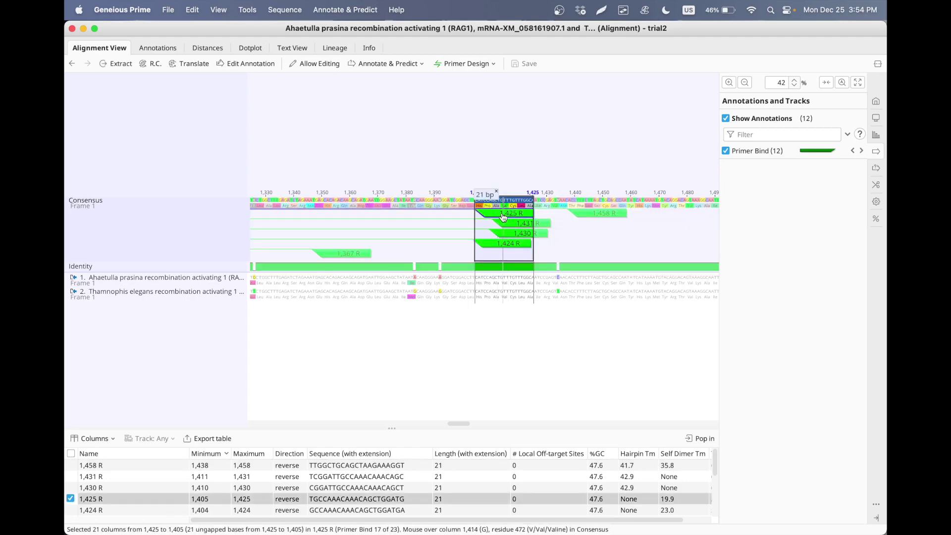
mouse_move(503, 216)
scroll(504, 215, left, 20)
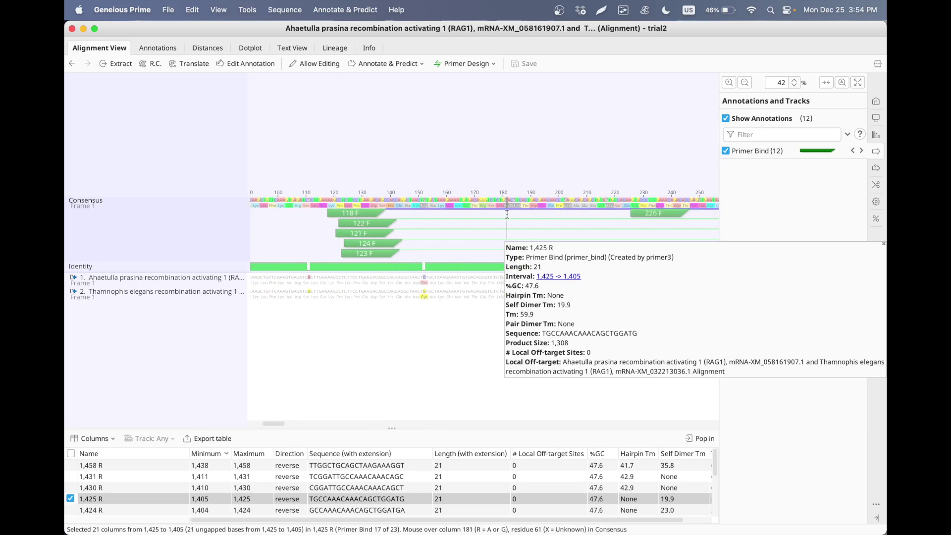
mouse_move(657, 214)
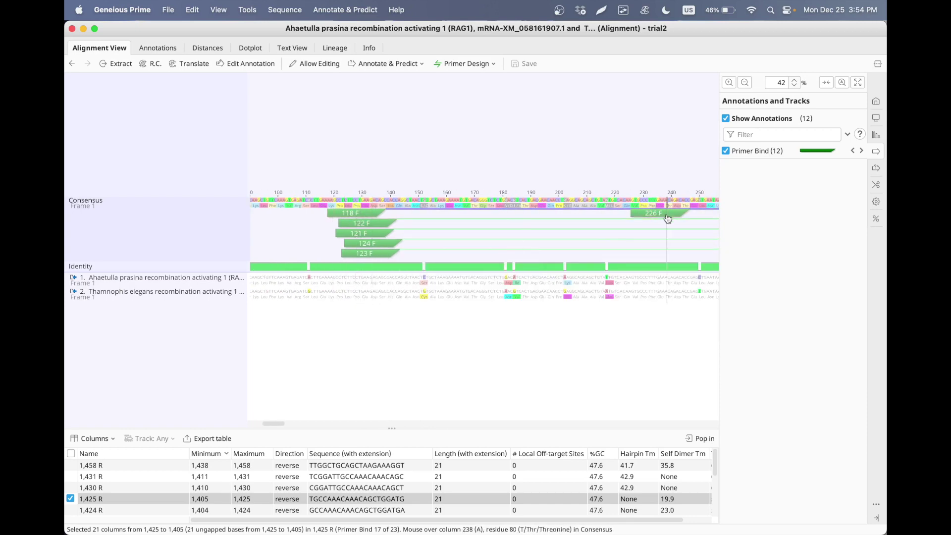
scroll(667, 218, right, 20)
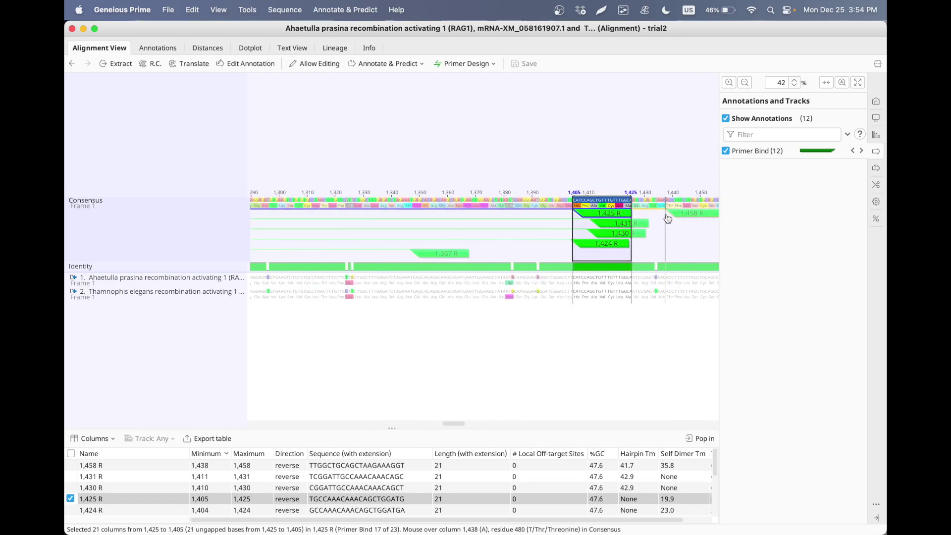
- Select reverse primer 1,458 R and forward primer 226 F in turn, and compare their positions along the alignment
click(667, 218)
scroll(507, 238, left, 20)
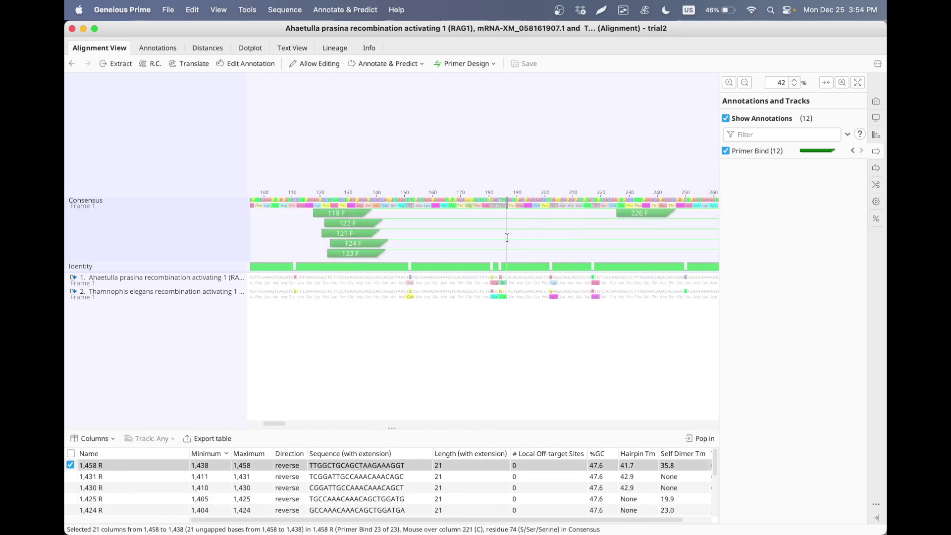
scroll(523, 216, right, 5)
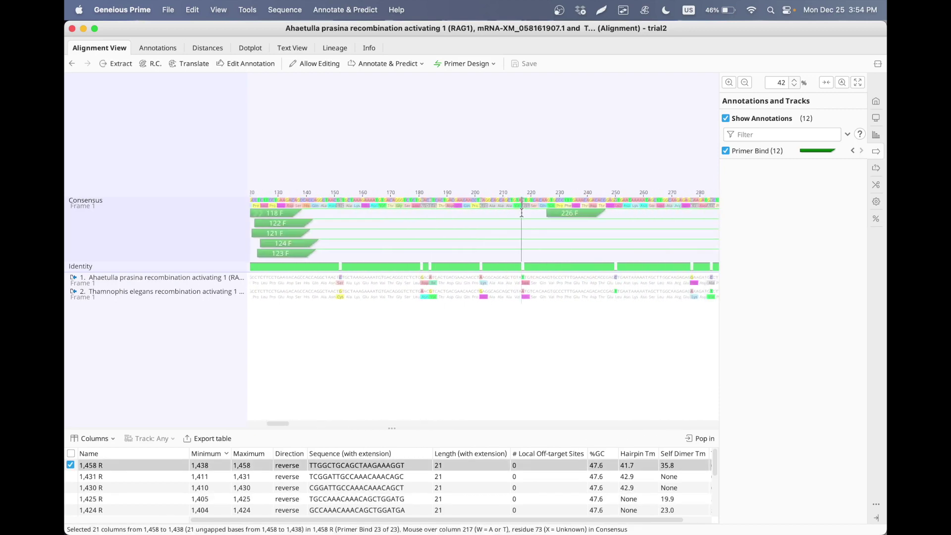
click(571, 213)
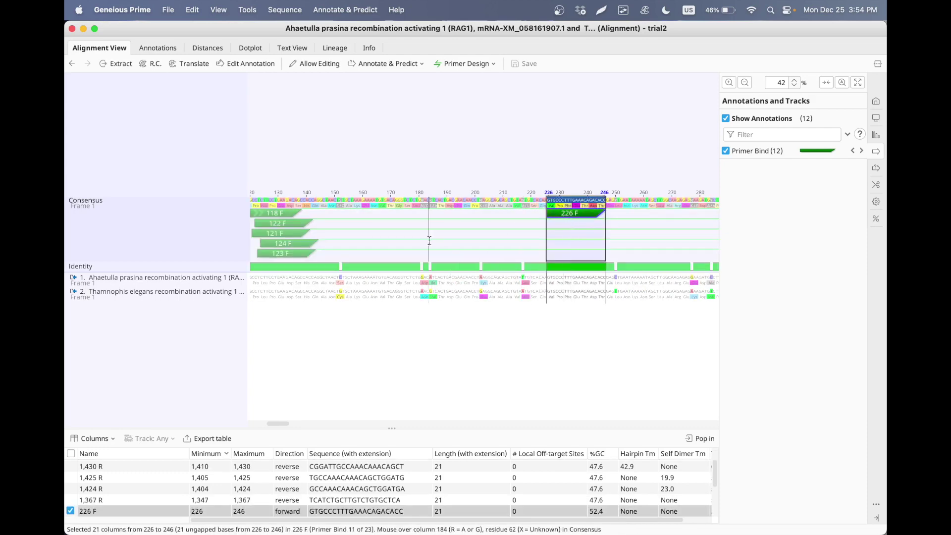
scroll(430, 241, right, 20)
scroll(430, 240, left, 6)
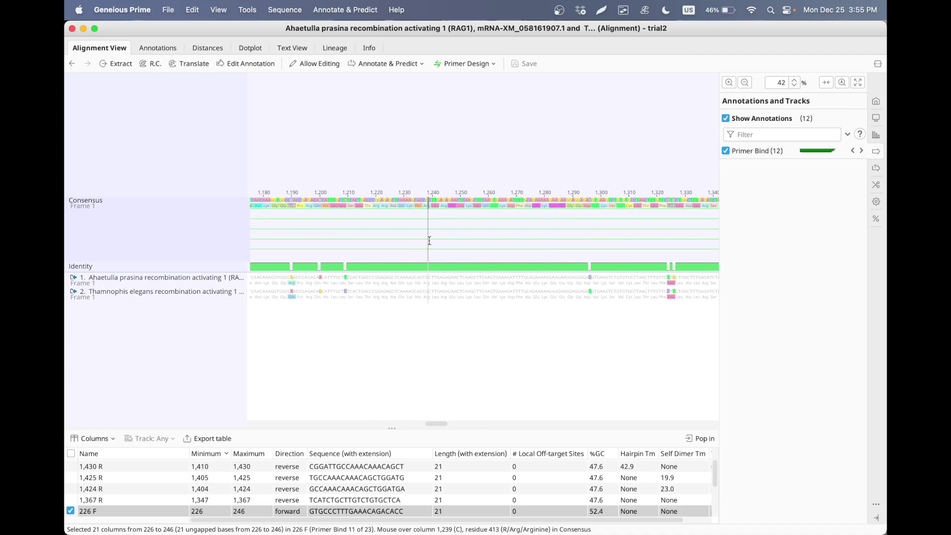